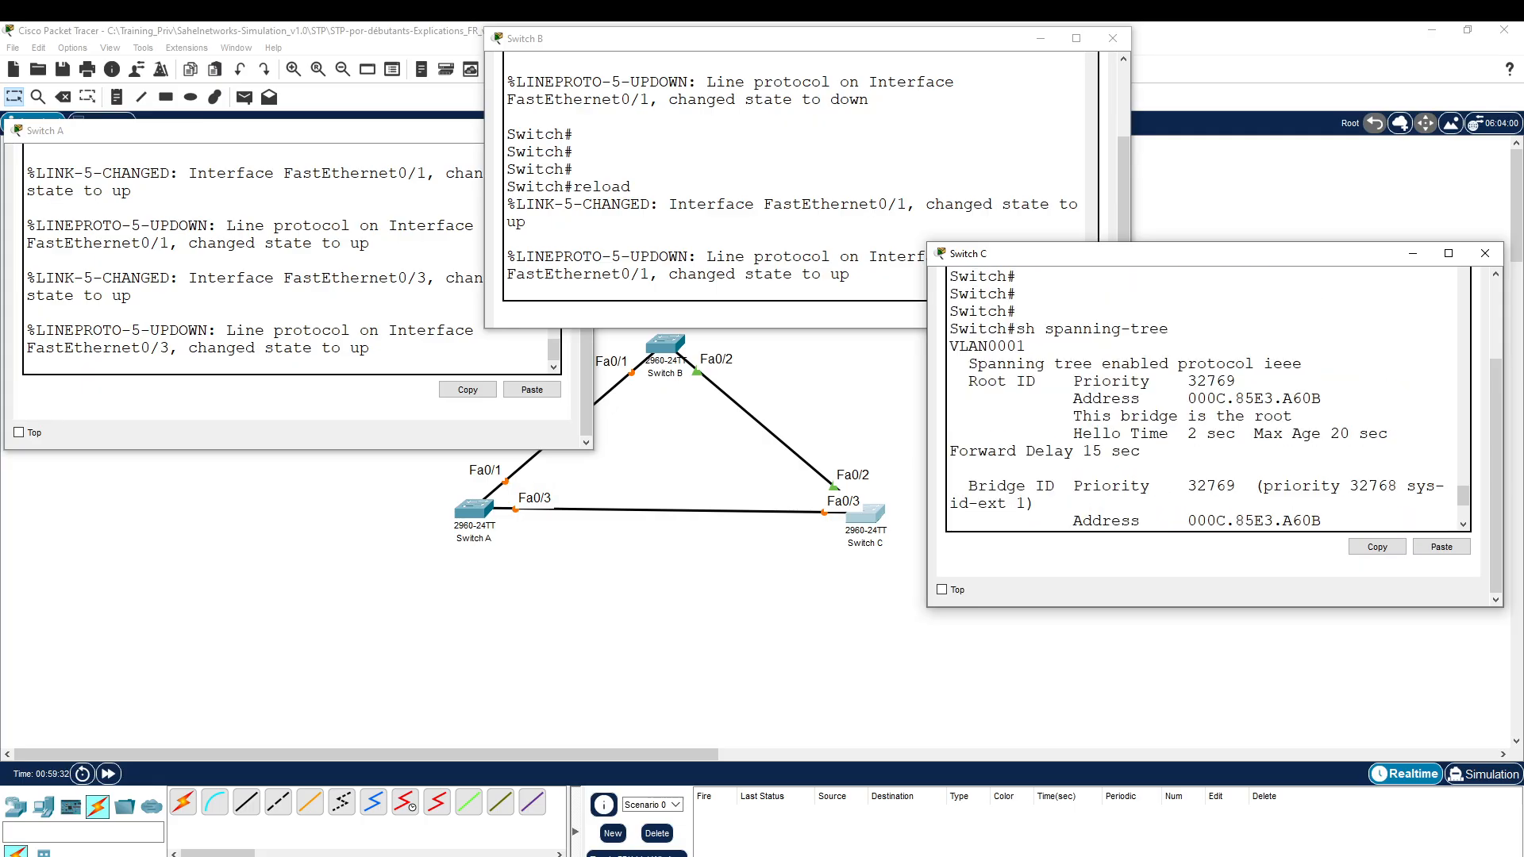
Examine the spanning-tree protocol and the interface roles in Switch C's spanning-tree output through to the end of the listing
drag(1303, 364, 1264, 364)
key(alt+Tab)
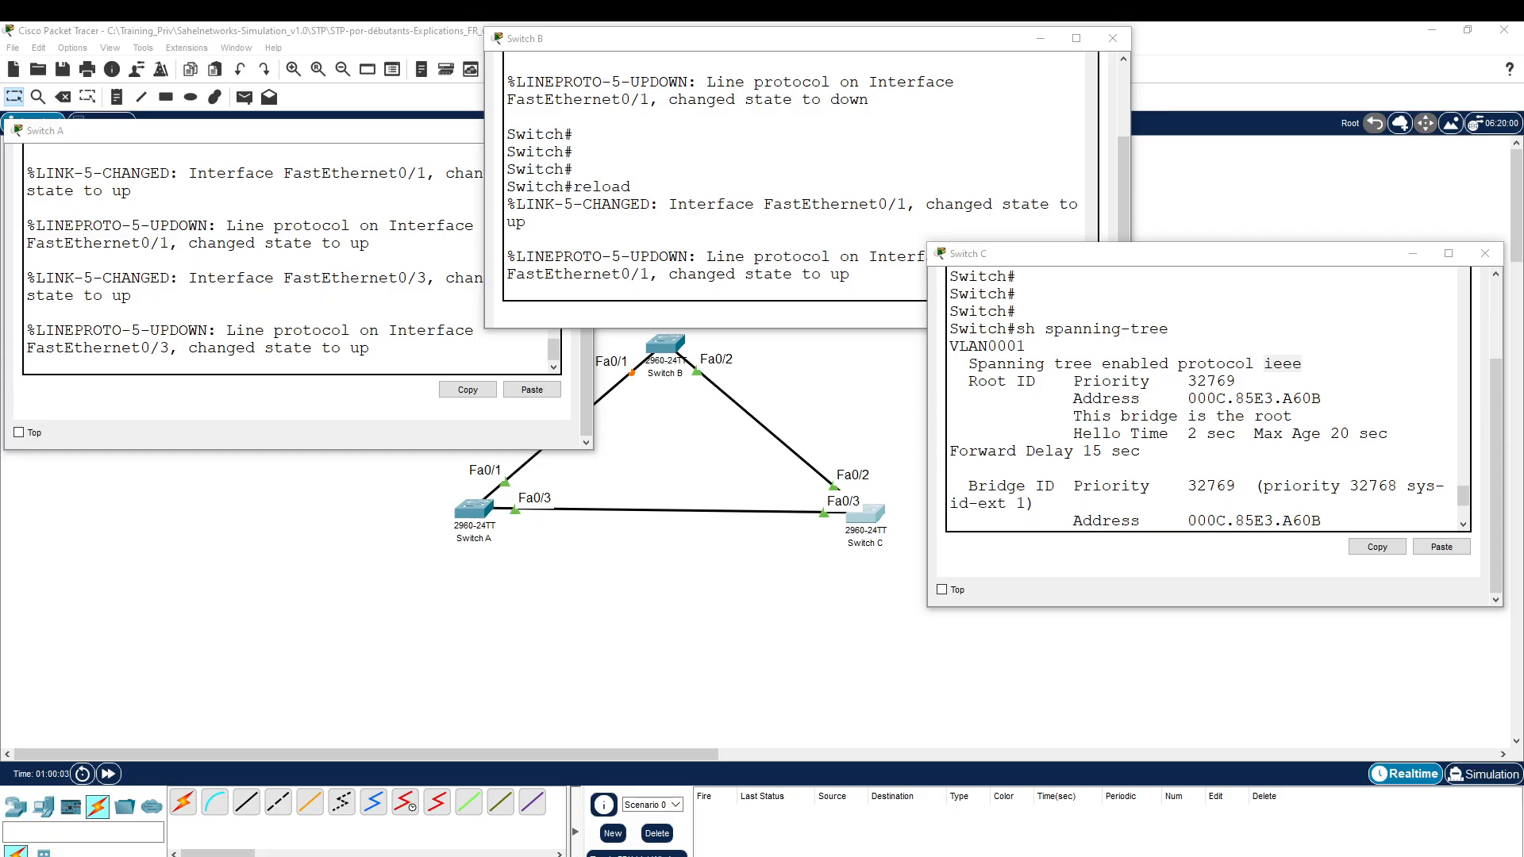
click(507, 238)
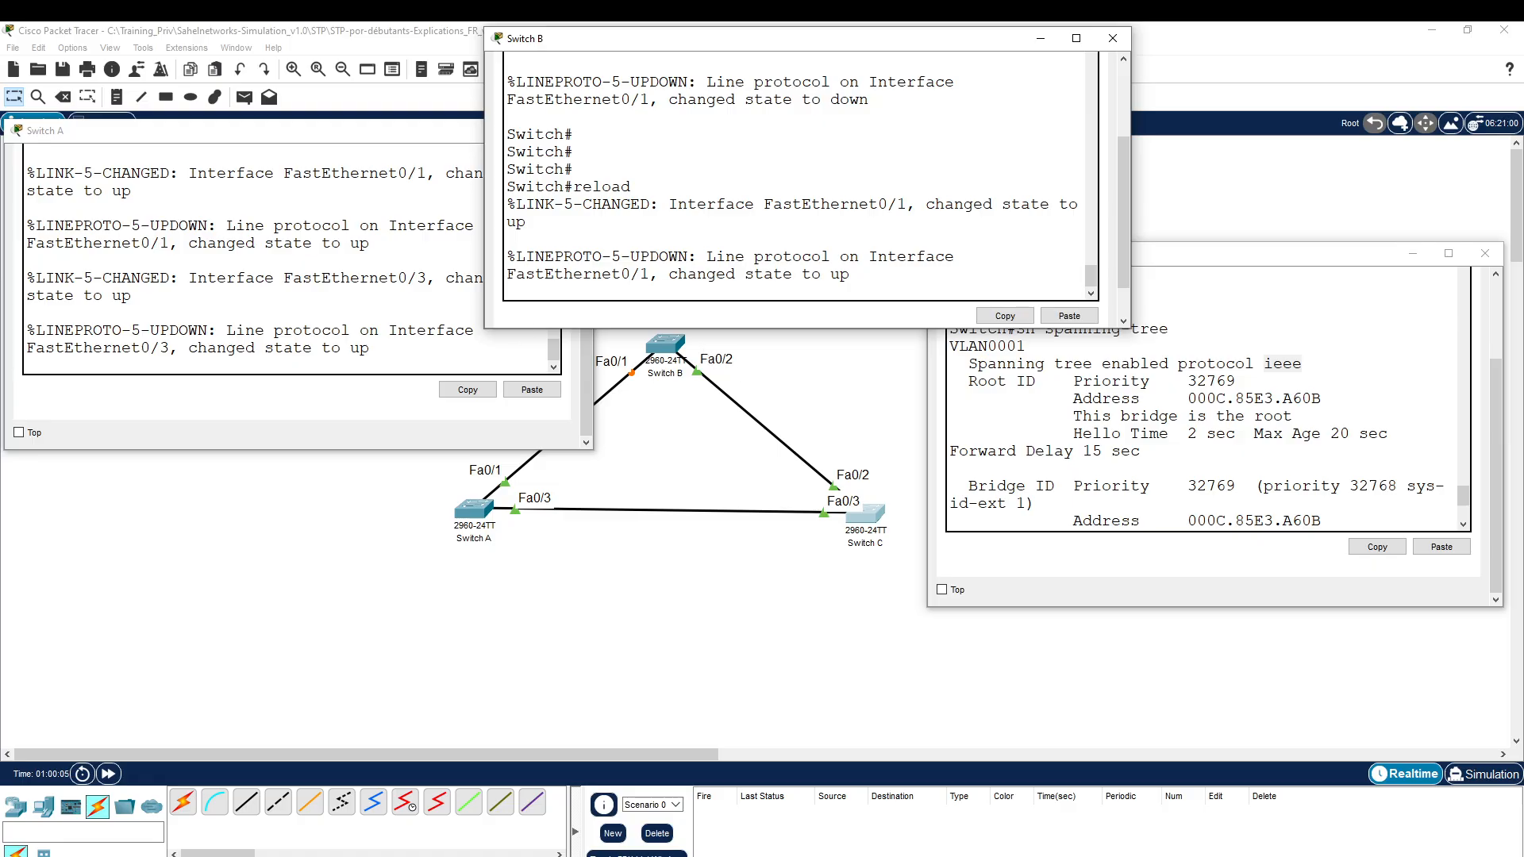
click(1064, 486)
key(Return)
key(Return)
key(Return)
key(Return)
key(Return)
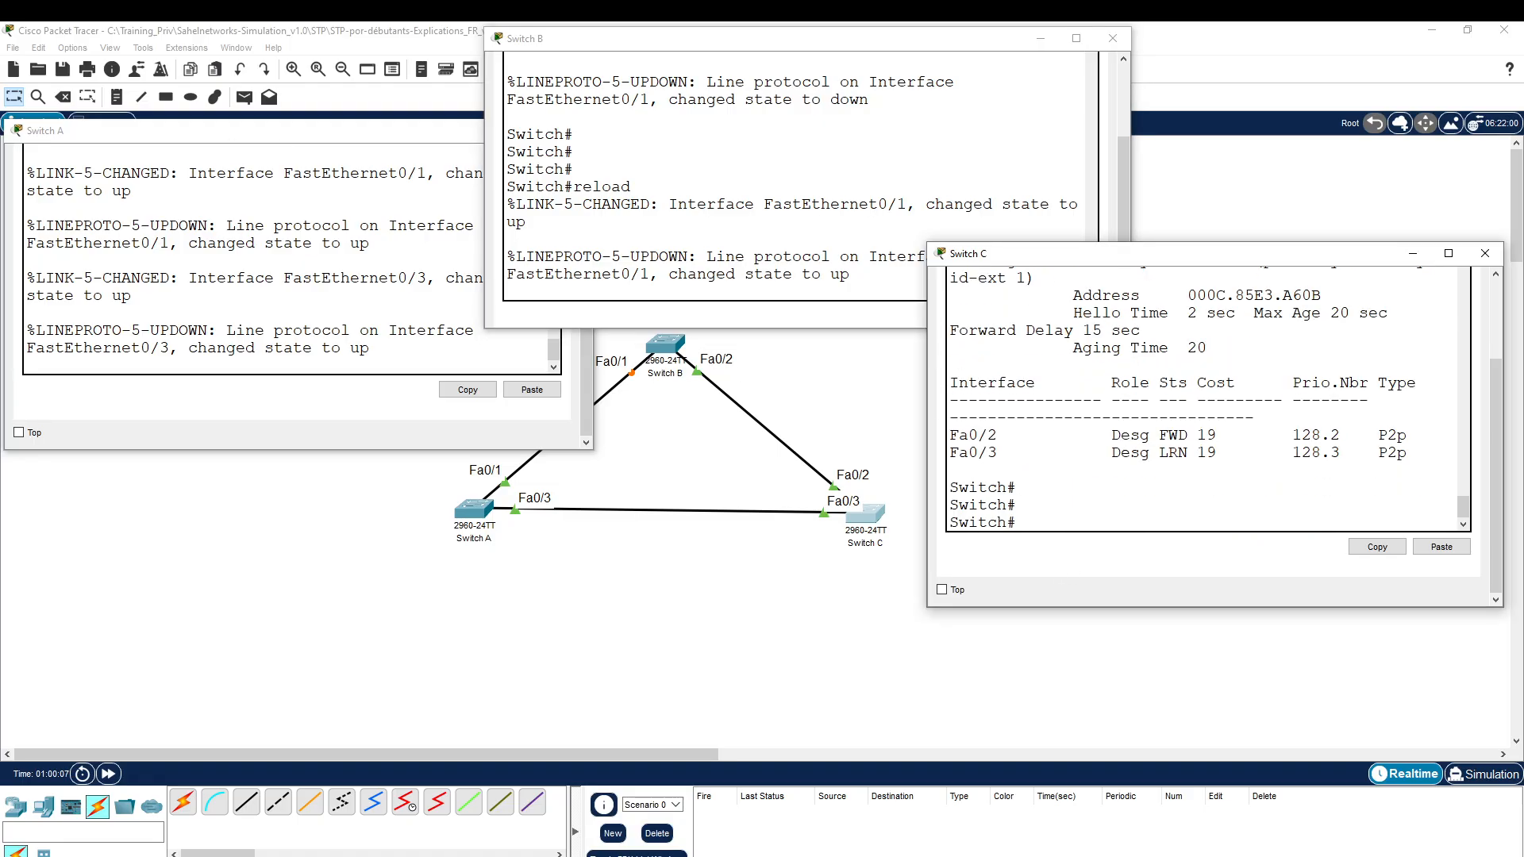
Answer no to saving the modified configuration in Switch B's pending reload
click(714, 239)
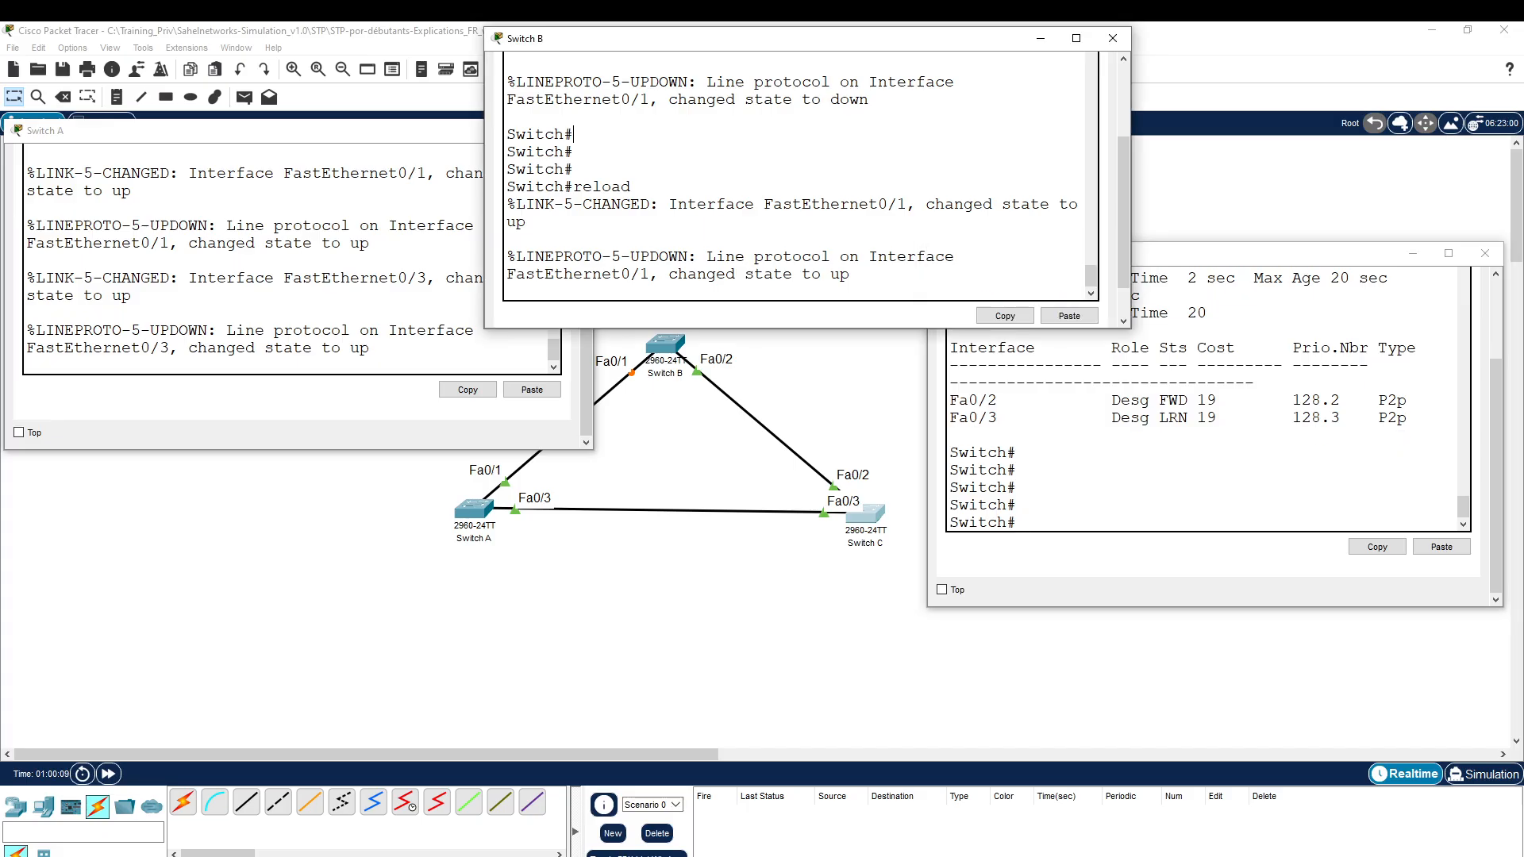
key(Return)
key(Return)
key(Return)
key(Return)
key(Return)
text(no)
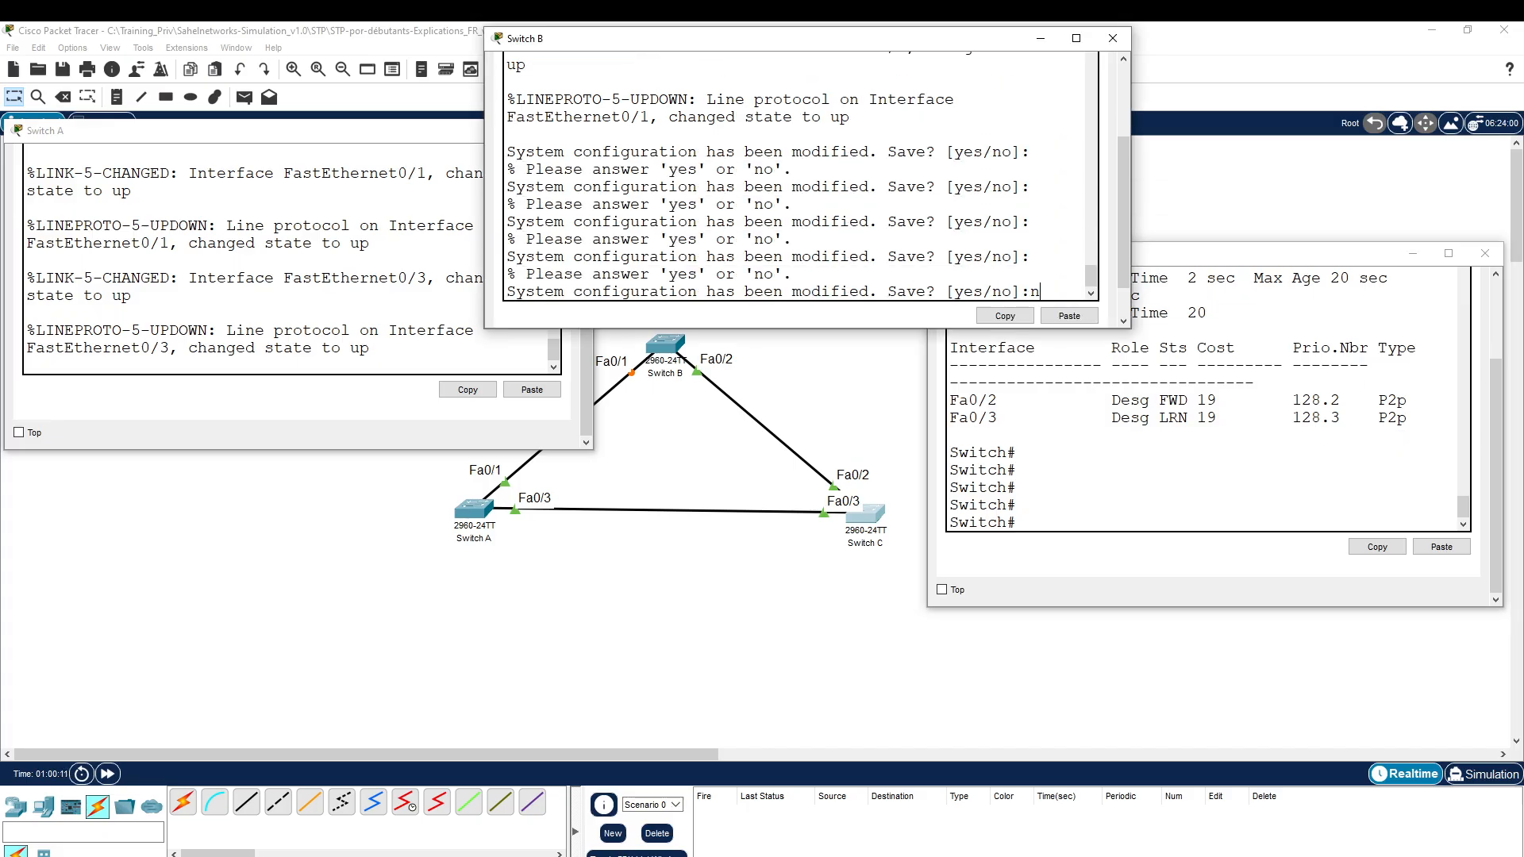
key(Return)
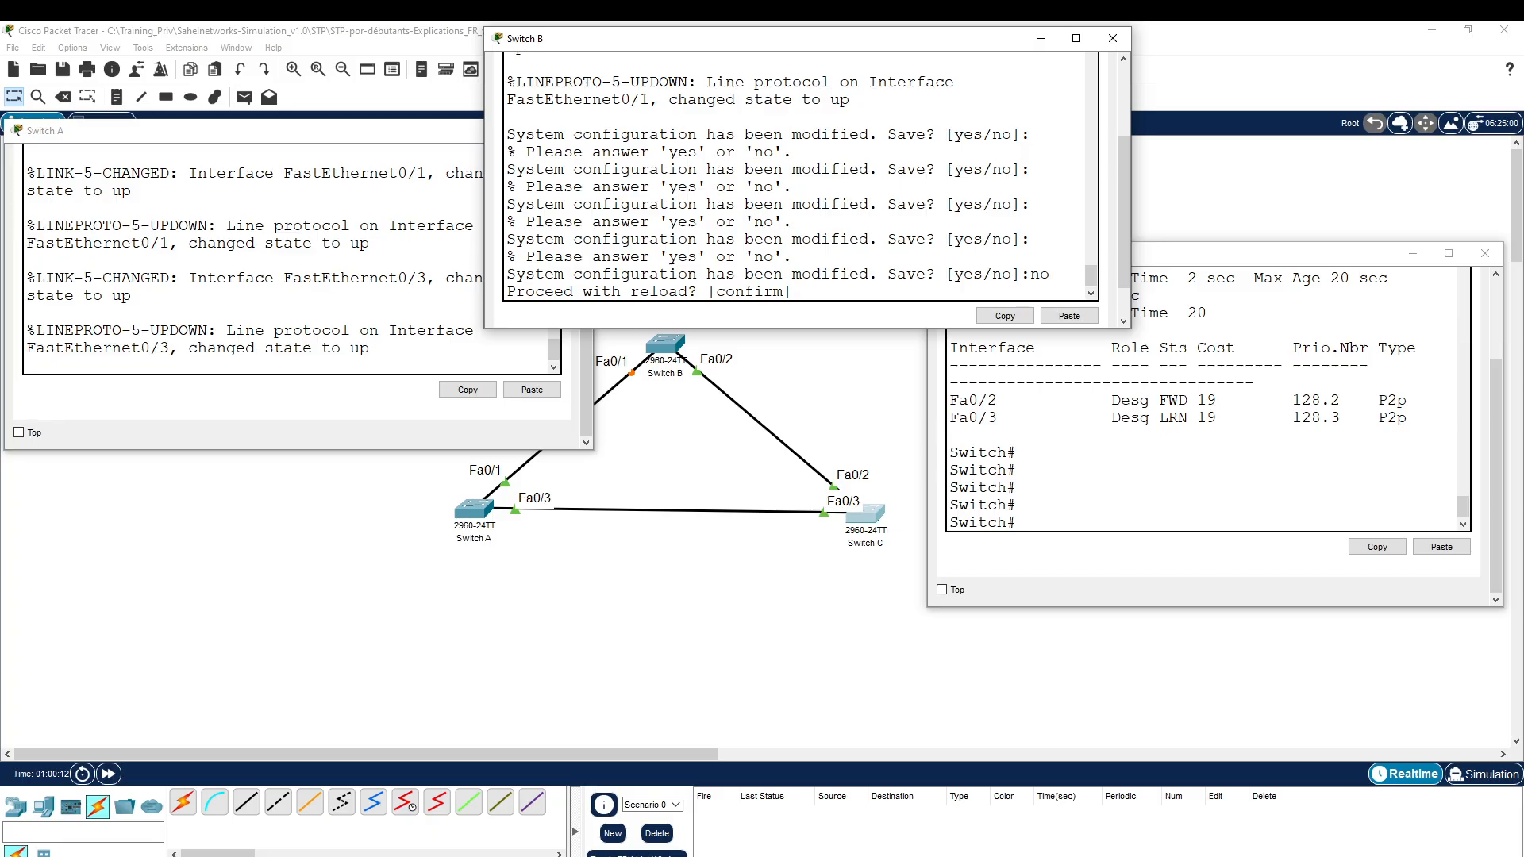
Enter global configuration mode on Switch C and set its spanning-tree mode to rapid-pvst
click(381, 313)
click(1111, 454)
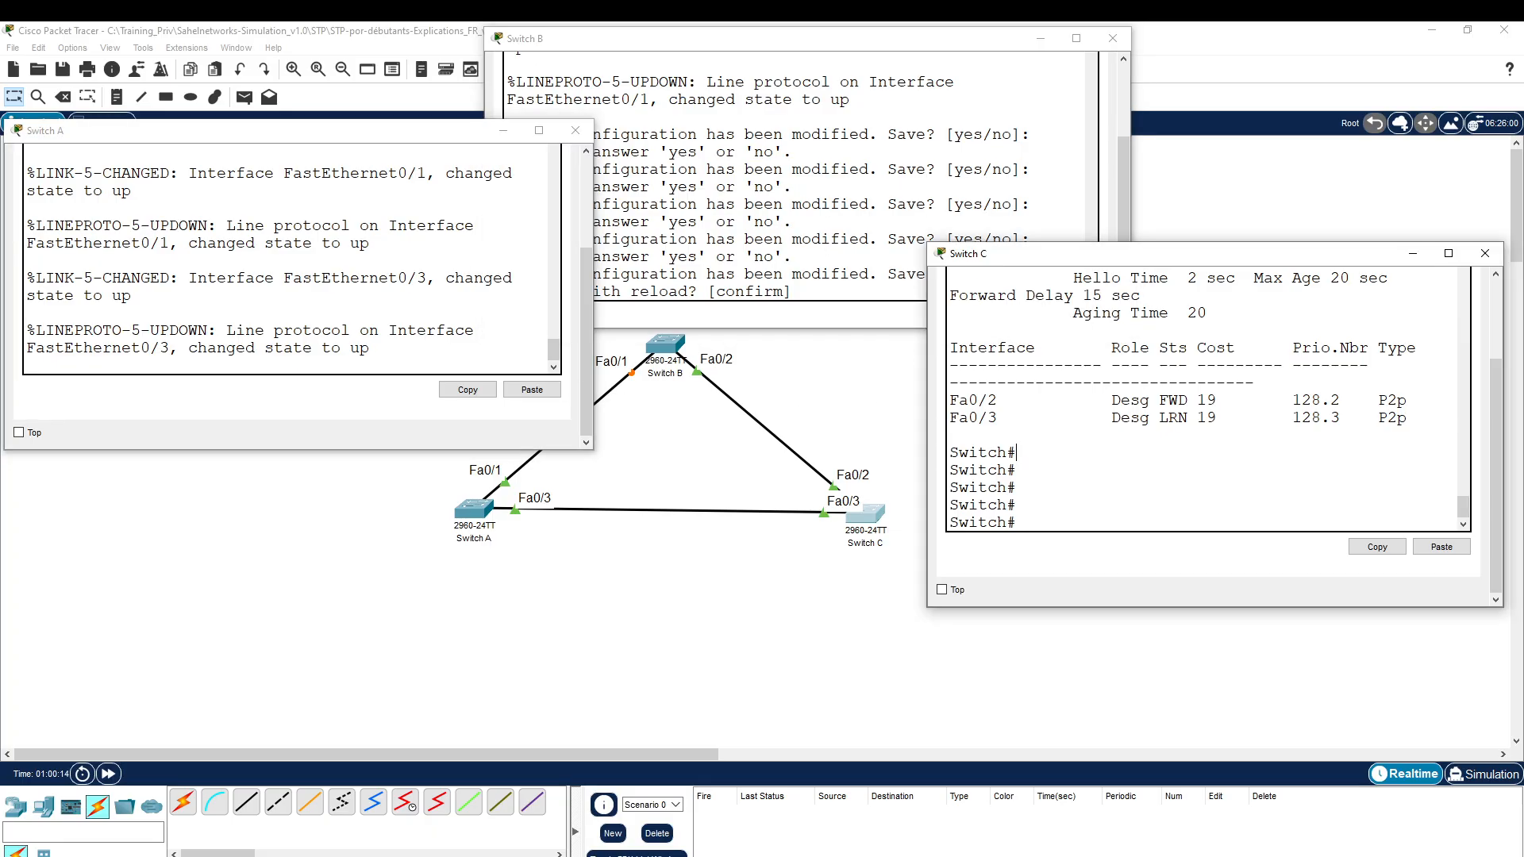
text(conf t)
key(Return)
key(Return)
key(Return)
key(Return)
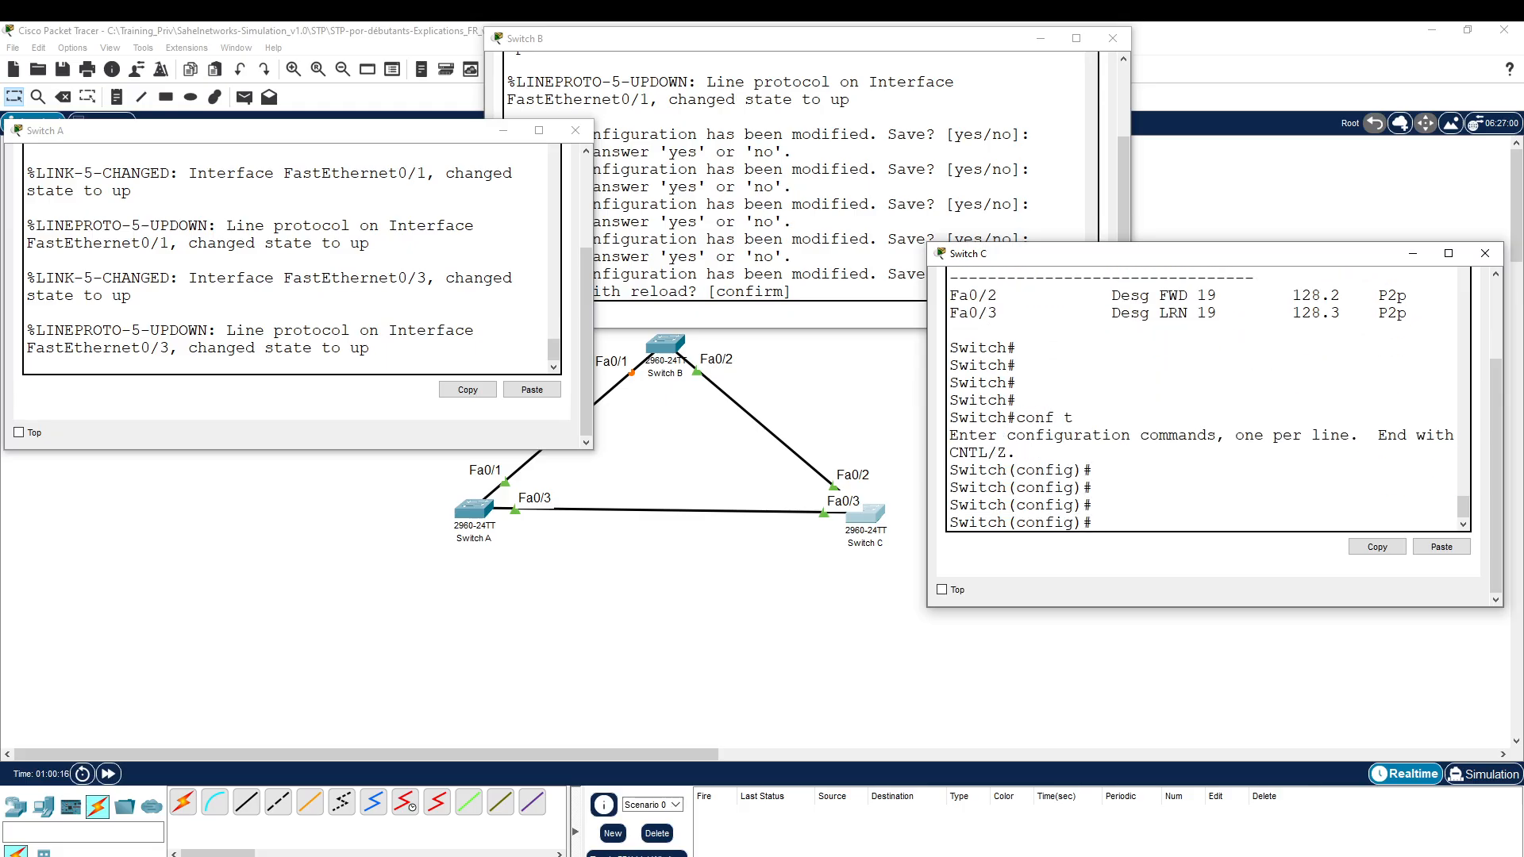
text(span)
key(Tab)
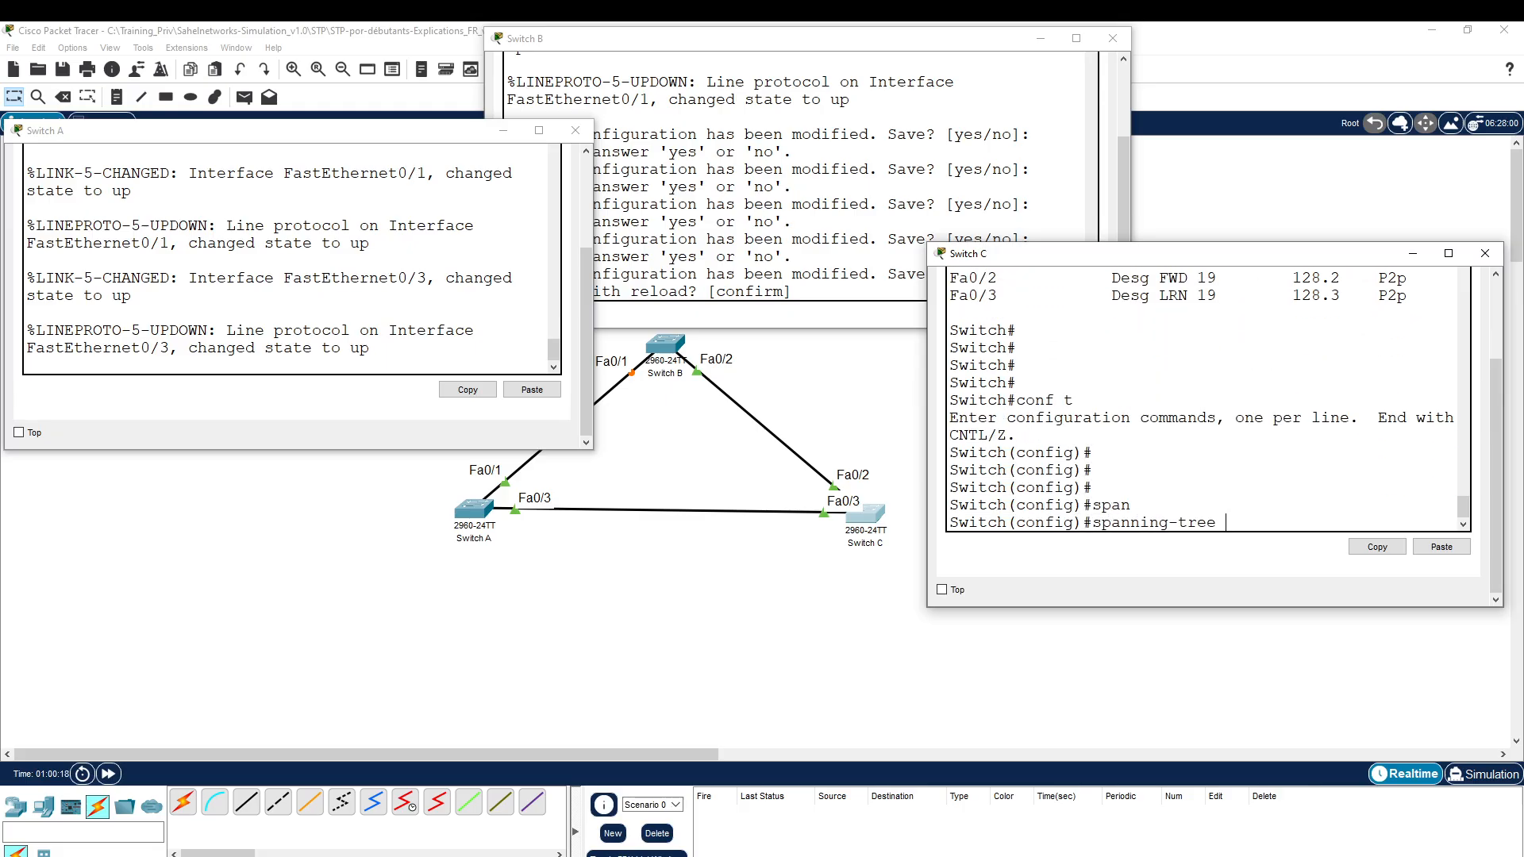
text(mo r)
key(Tab)
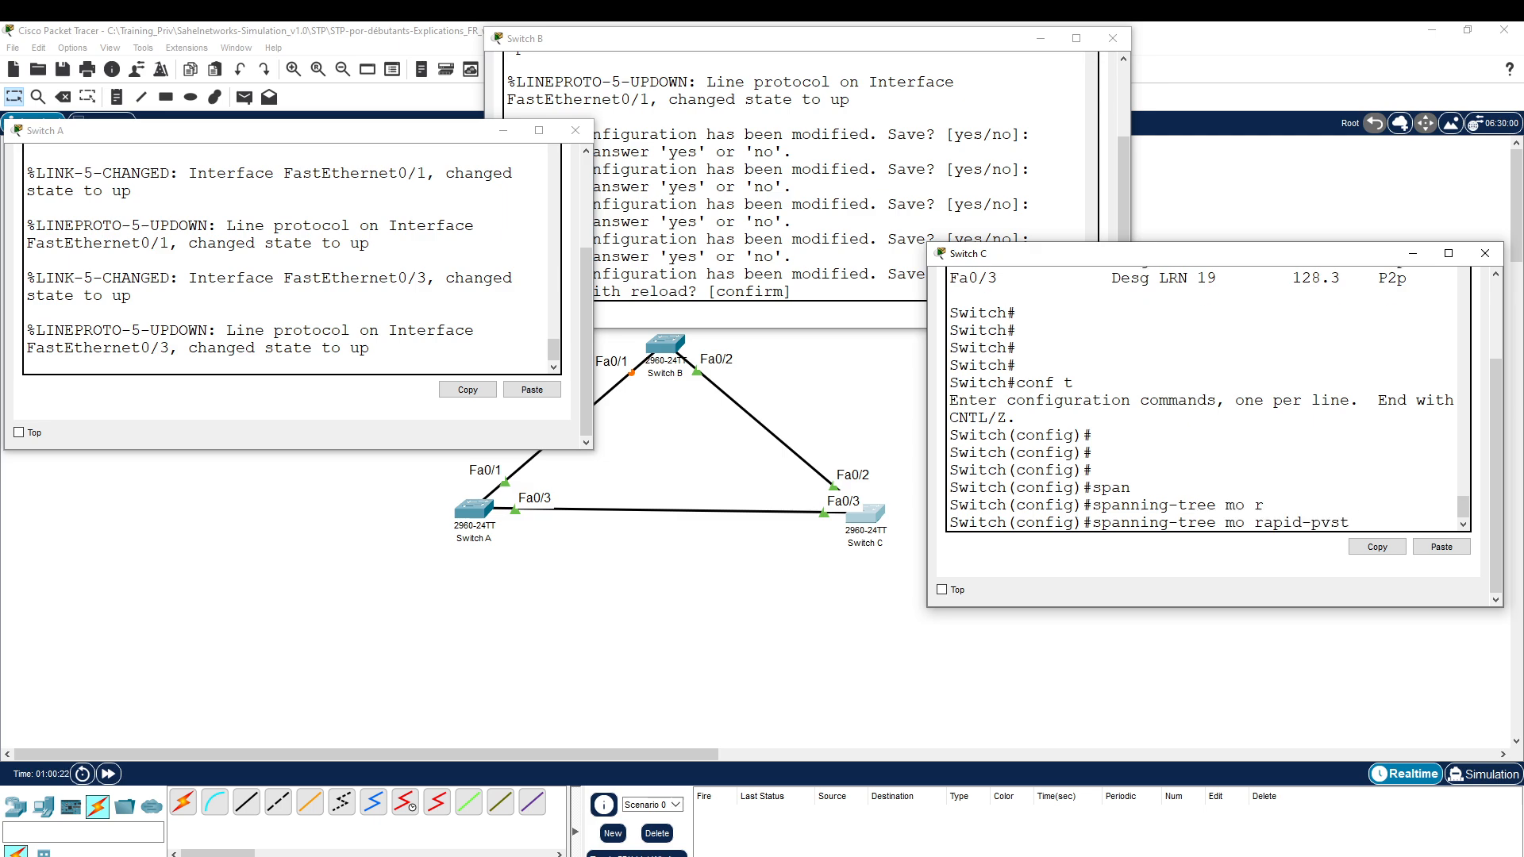
key(Return)
Confirm the pending reload of Switch B
click(802, 221)
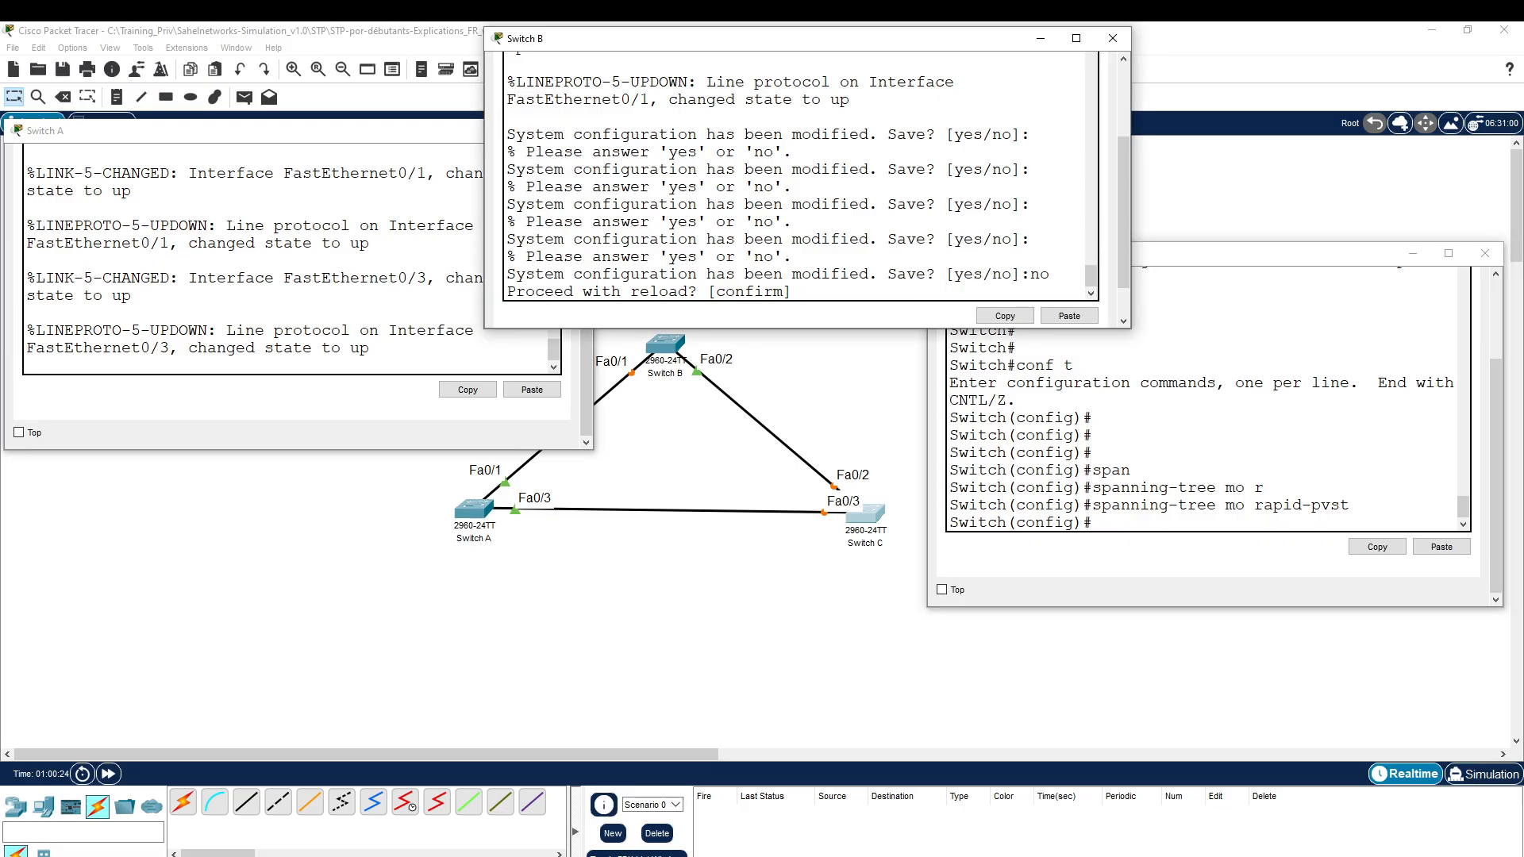
key(Return)
Enter privileged EXEC mode on Switch A's command line
click(275, 225)
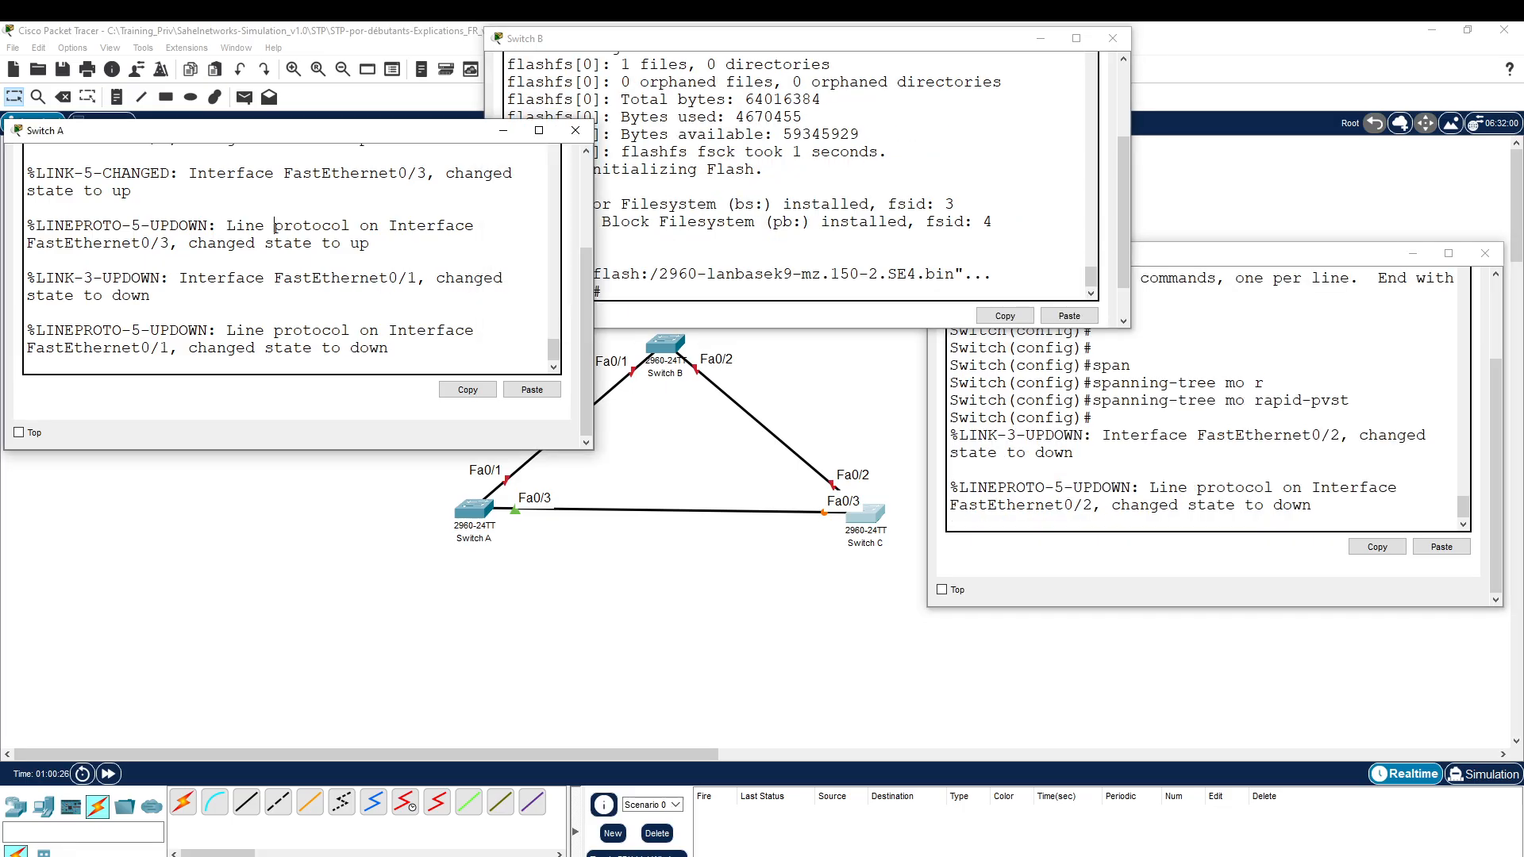
key(Return)
key(Return)
key(Return)
key(Return)
key(Return)
key(Return)
text(en)
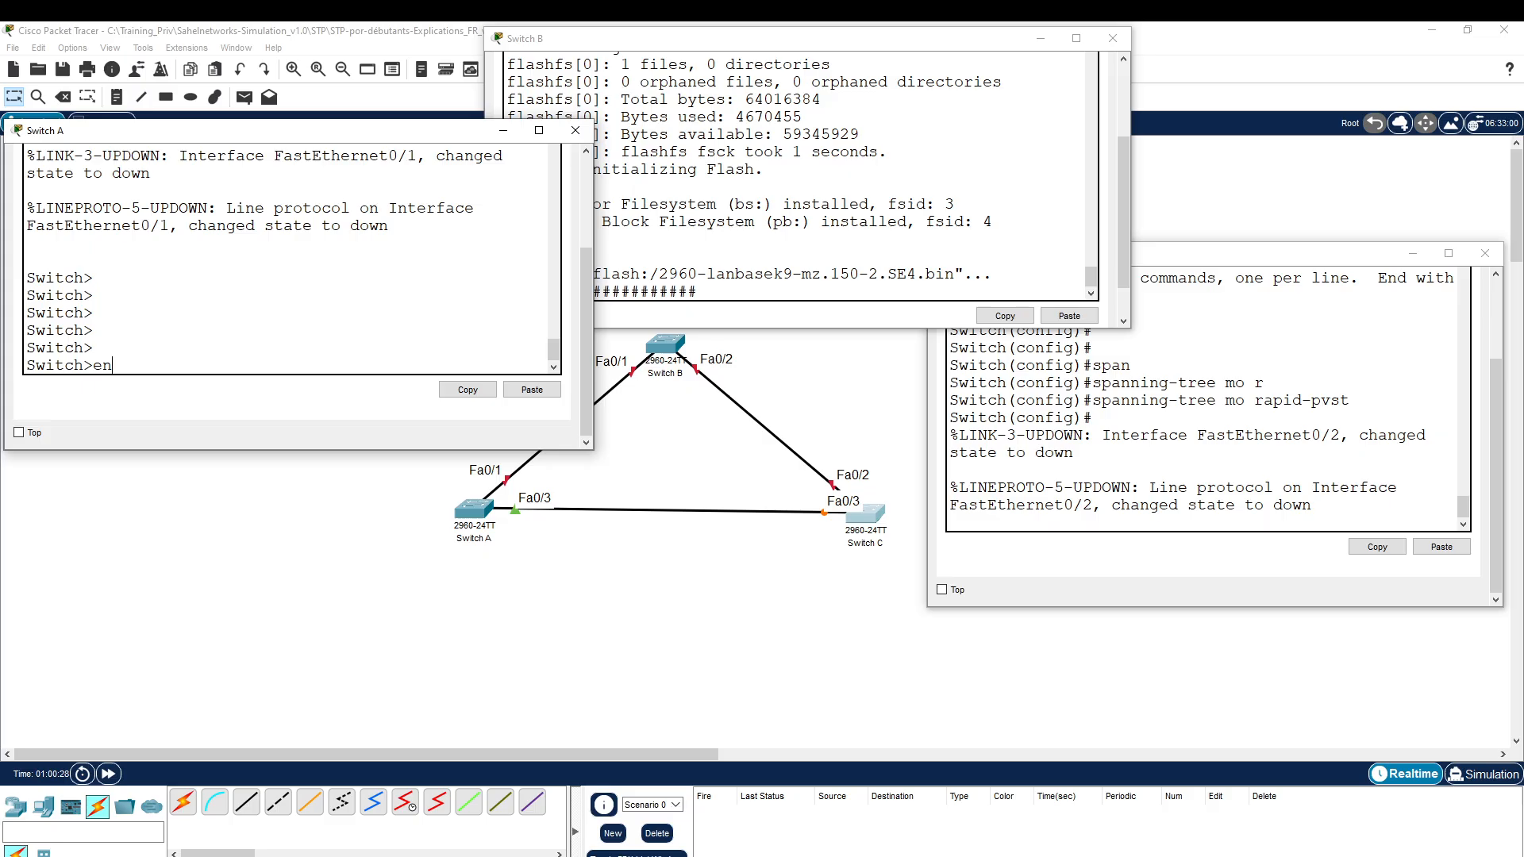
key(Return)
key(Return)
key(Return)
Run show spanning-tree on Switch A and check which spanning-tree protocol is enabled
text(sh spa)
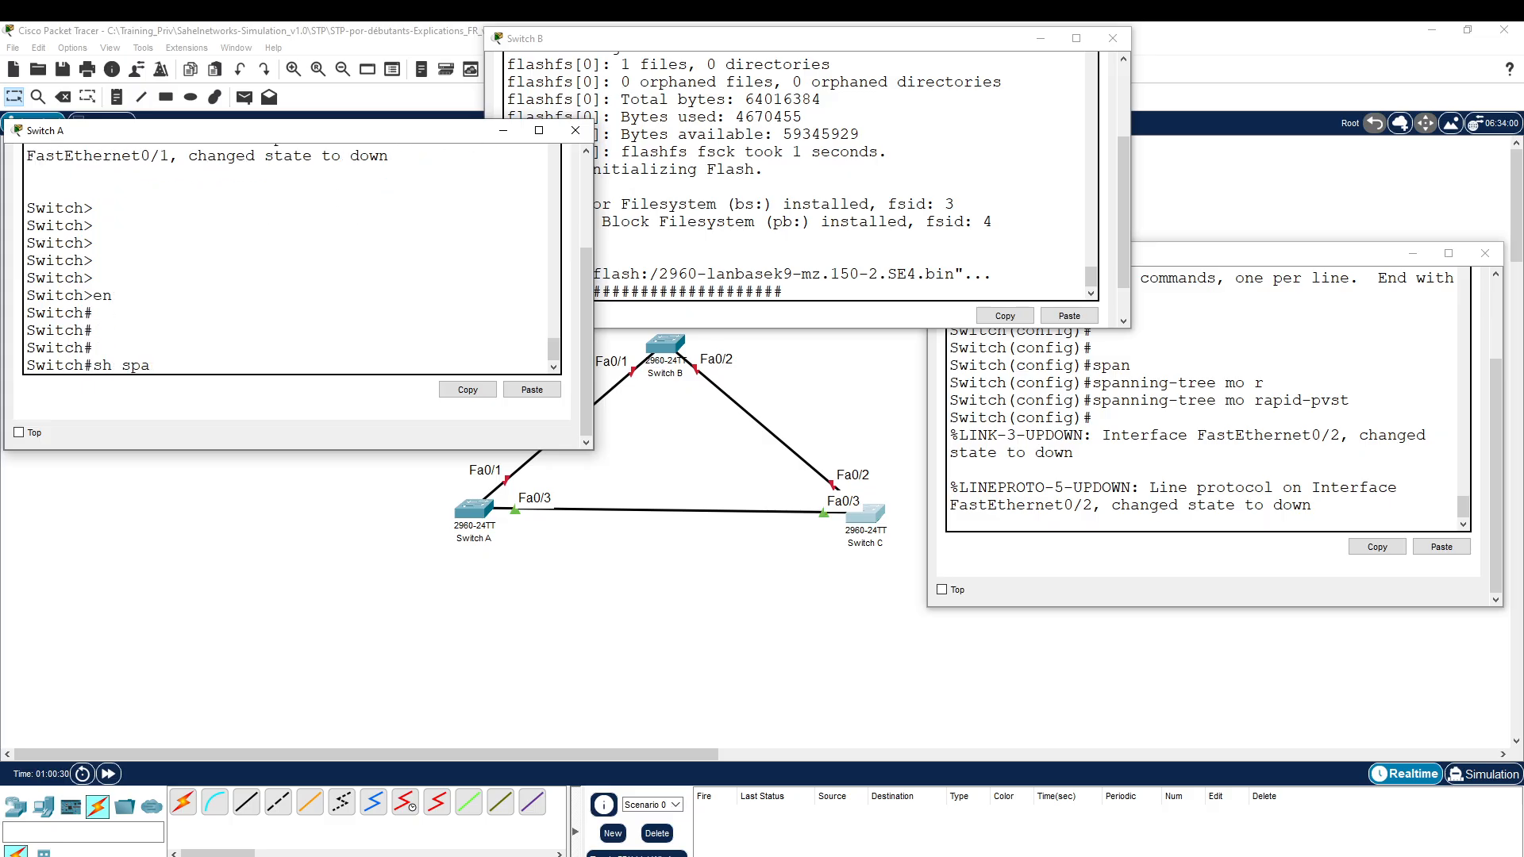
key(Tab)
key(Return)
scroll(286, 258, up, 3)
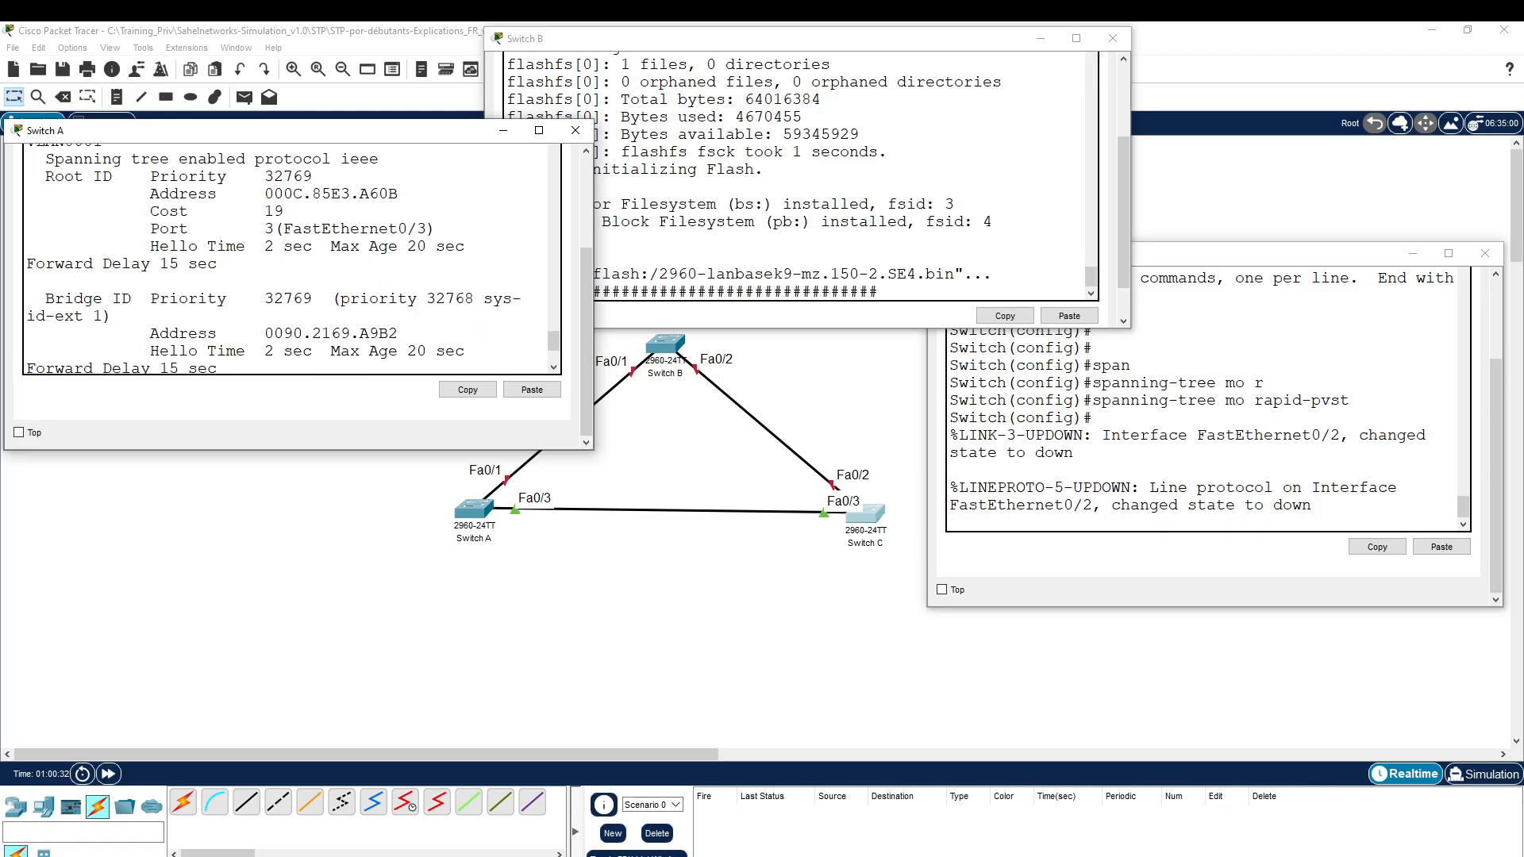
scroll(285, 258, up, 2)
drag(380, 254, 342, 254)
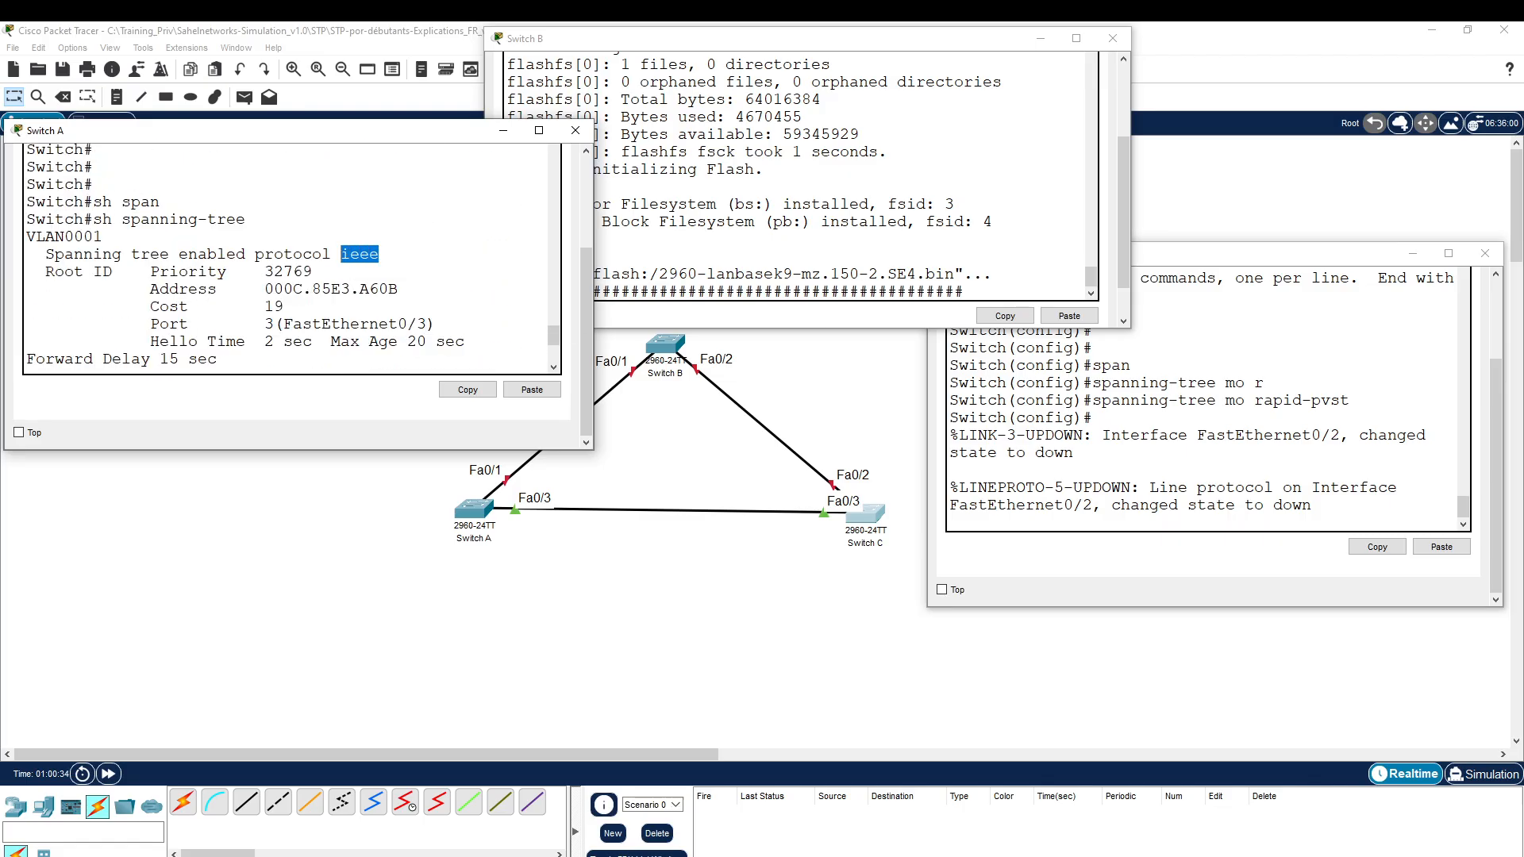
Enter global configuration mode on Switch A and set its spanning-tree mode to rapid-pvst with "spanning-tree mo ra"
text(conf t)
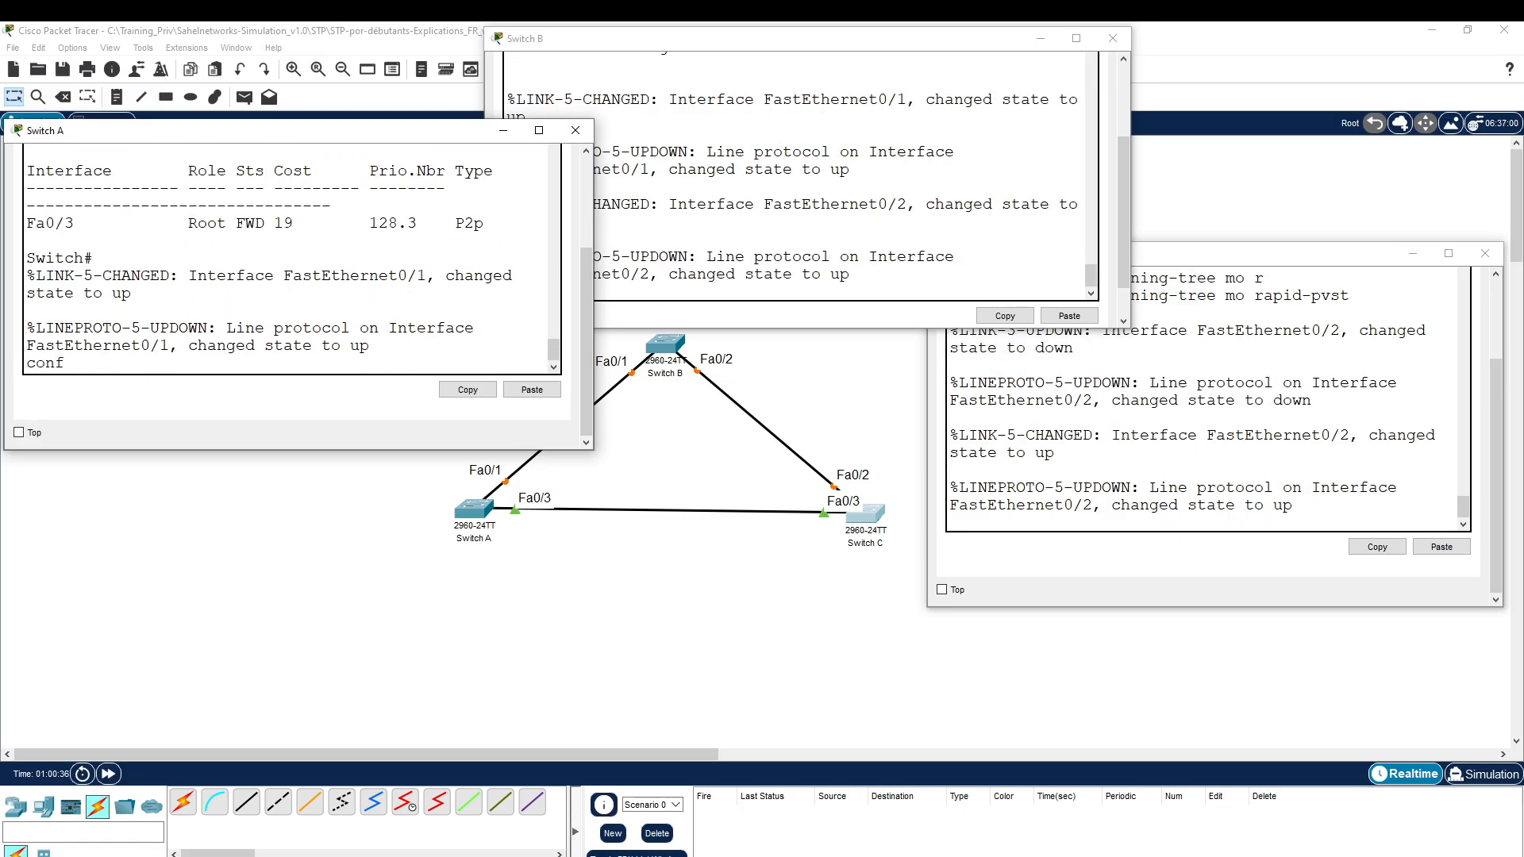
key(Return)
key(Return)
text(so)
key(BackSpace)
key(BackSpace)
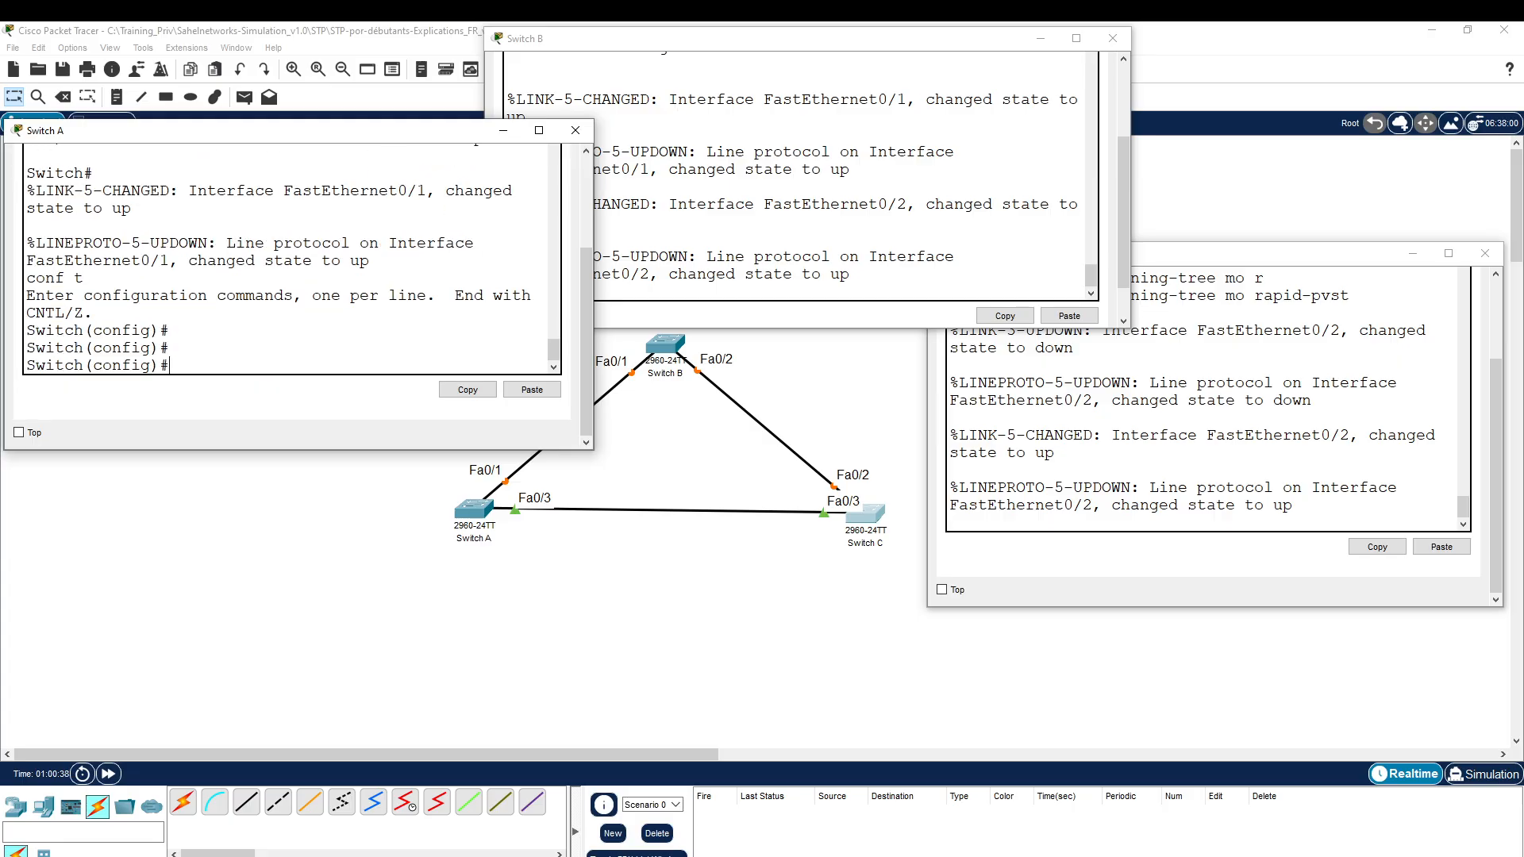
text(span)
key(Tab)
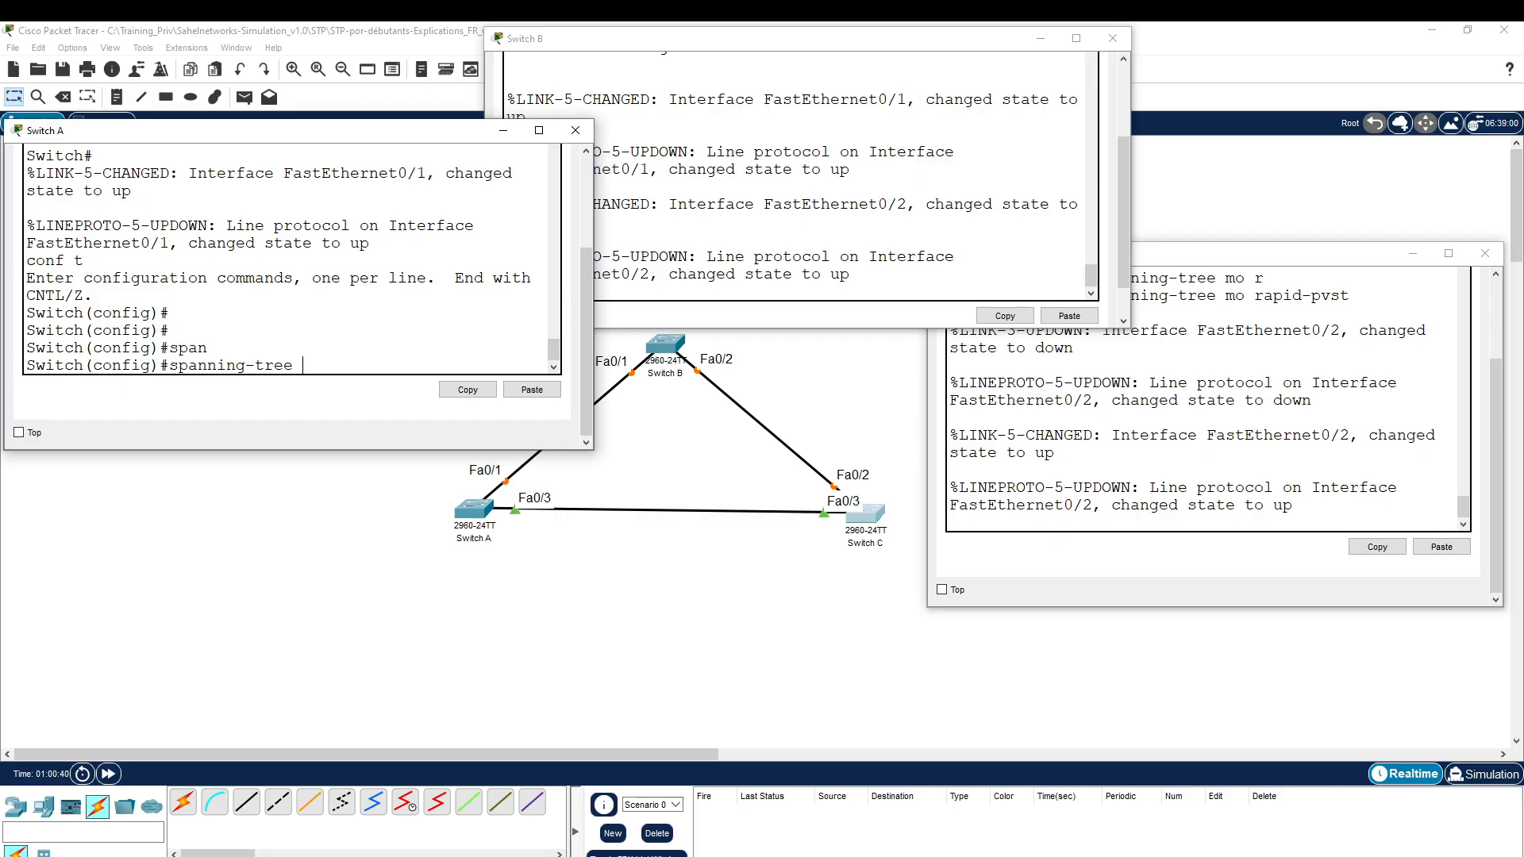
text(mo ra)
key(Return)
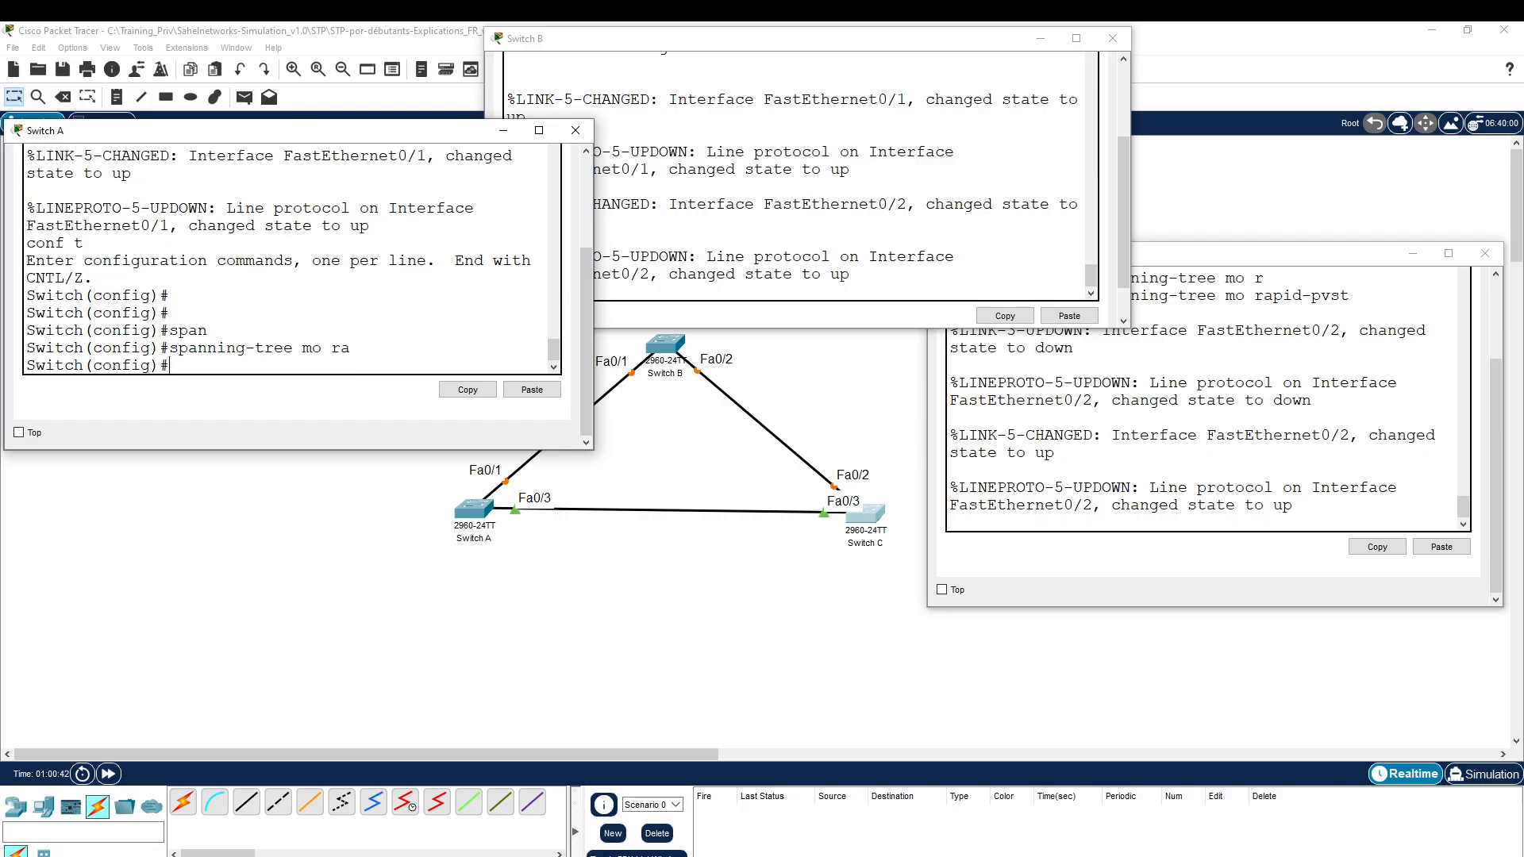
Enter privileged EXEC mode on the restarted Switch B
click(697, 205)
key(Return)
key(Return)
key(Return)
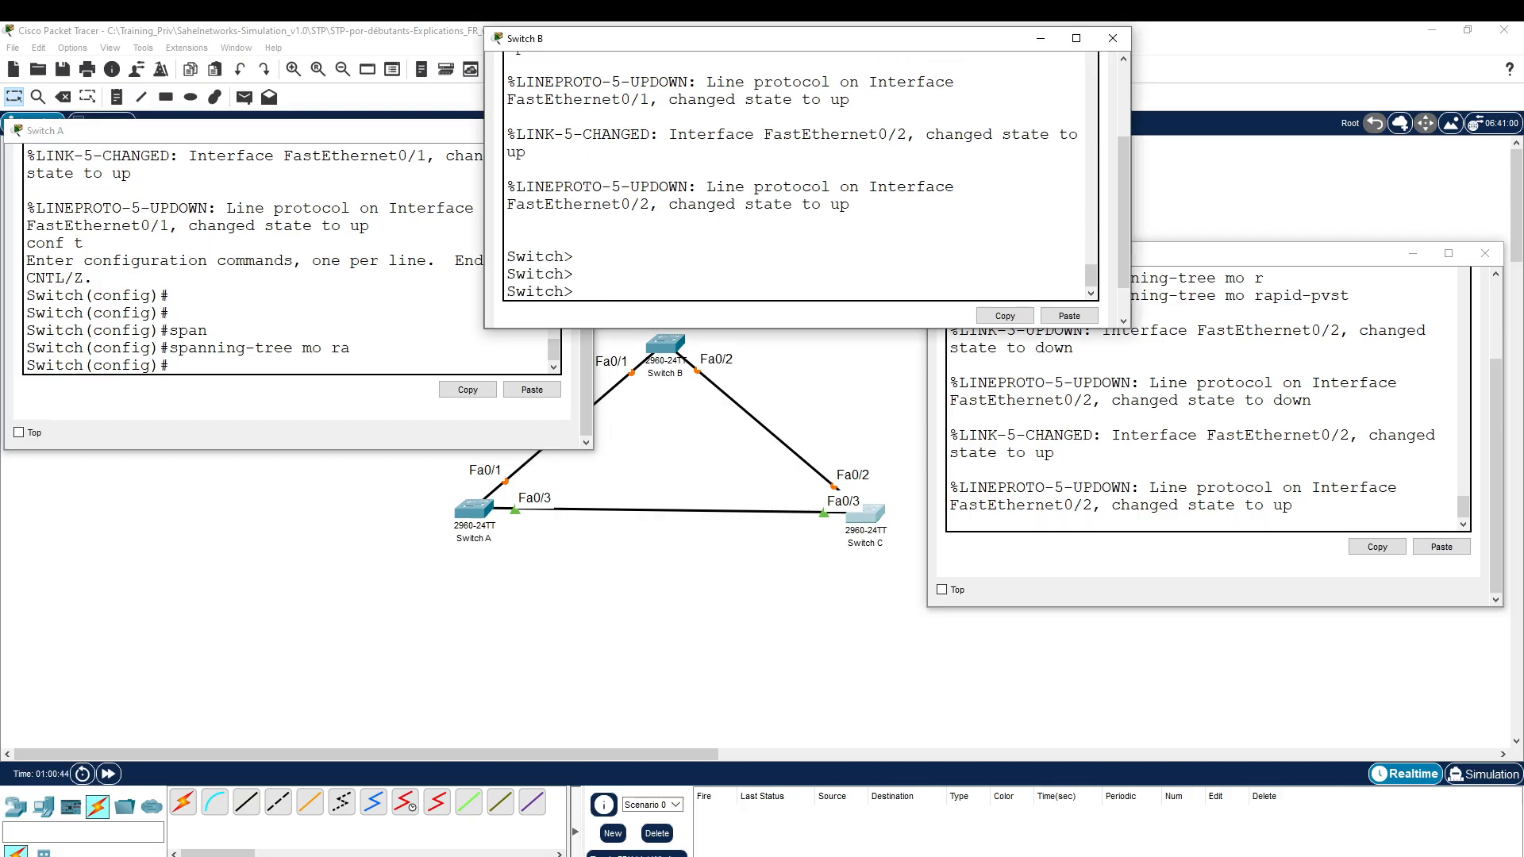
text(en)
key(Return)
key(Return)
key(Return)
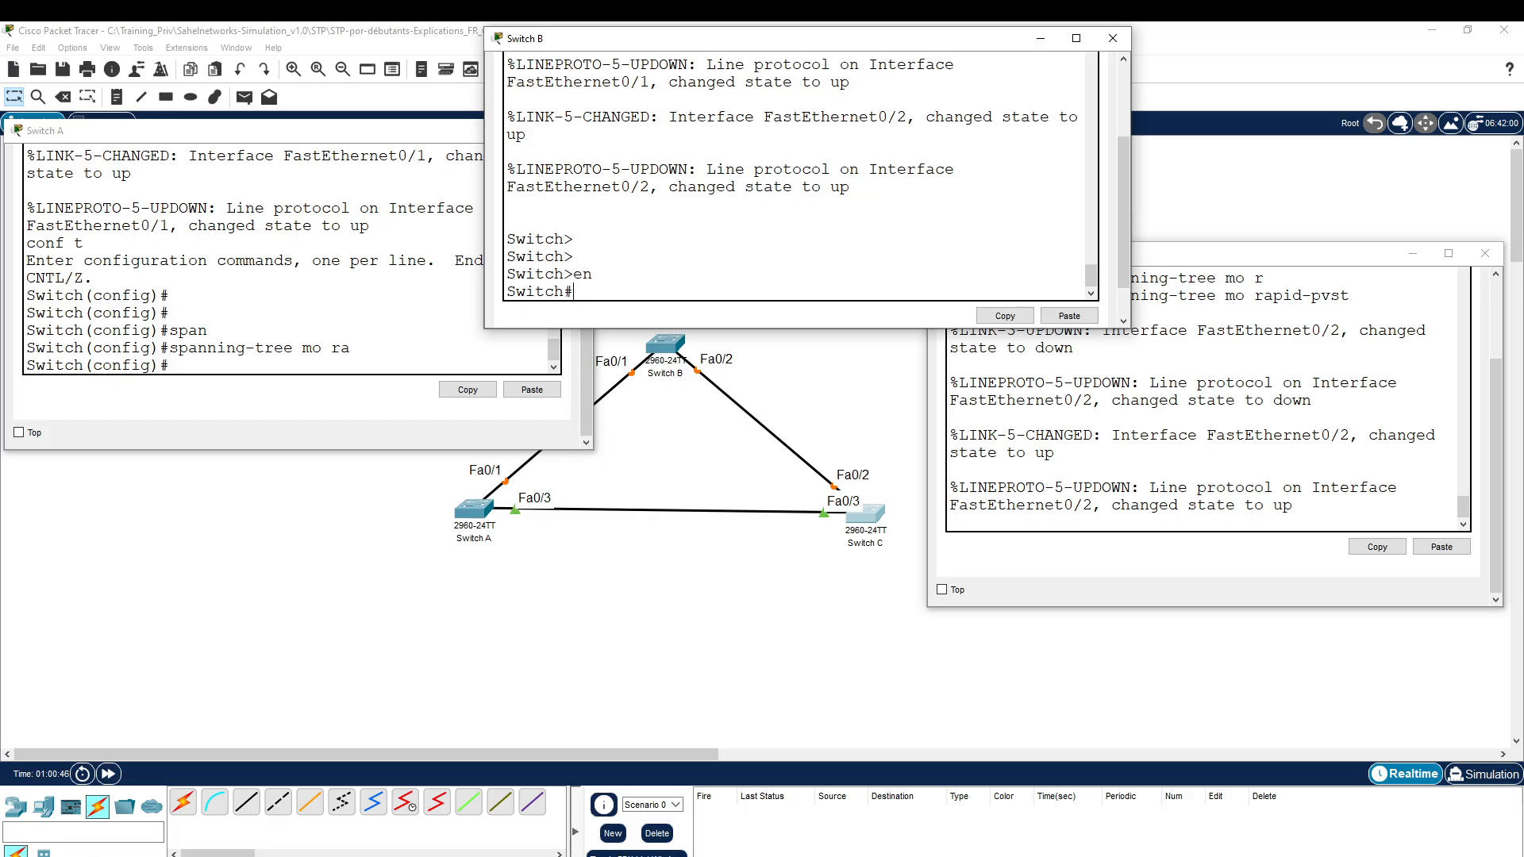
Enter global configuration mode on Switch B and set its spanning-tree mode to rapid-pvst
text(conf t)
key(Return)
text(span)
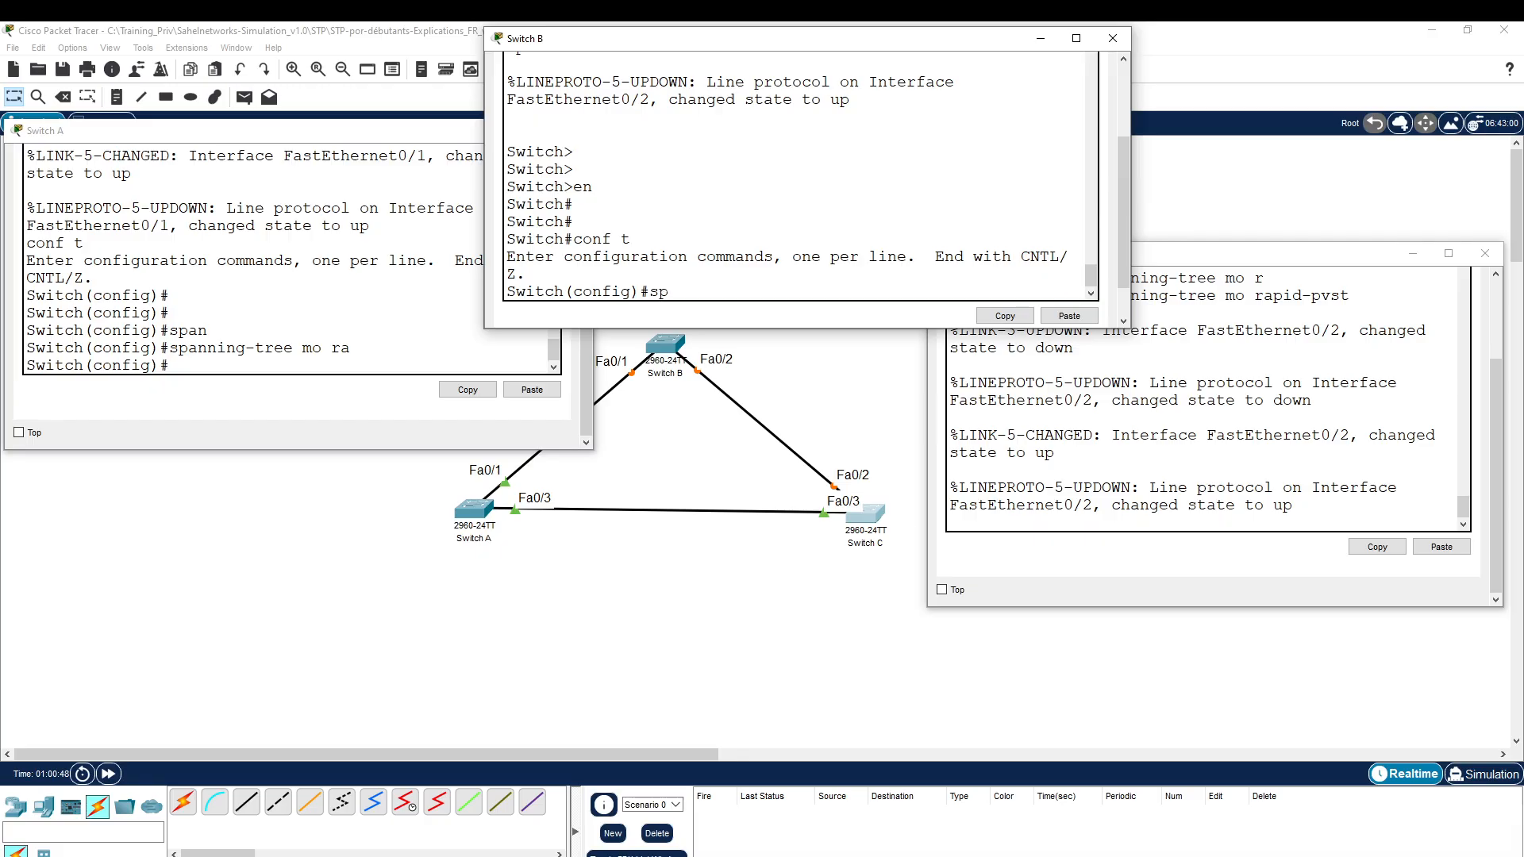
key(Tab)
text(mo ra)
key(Tab)
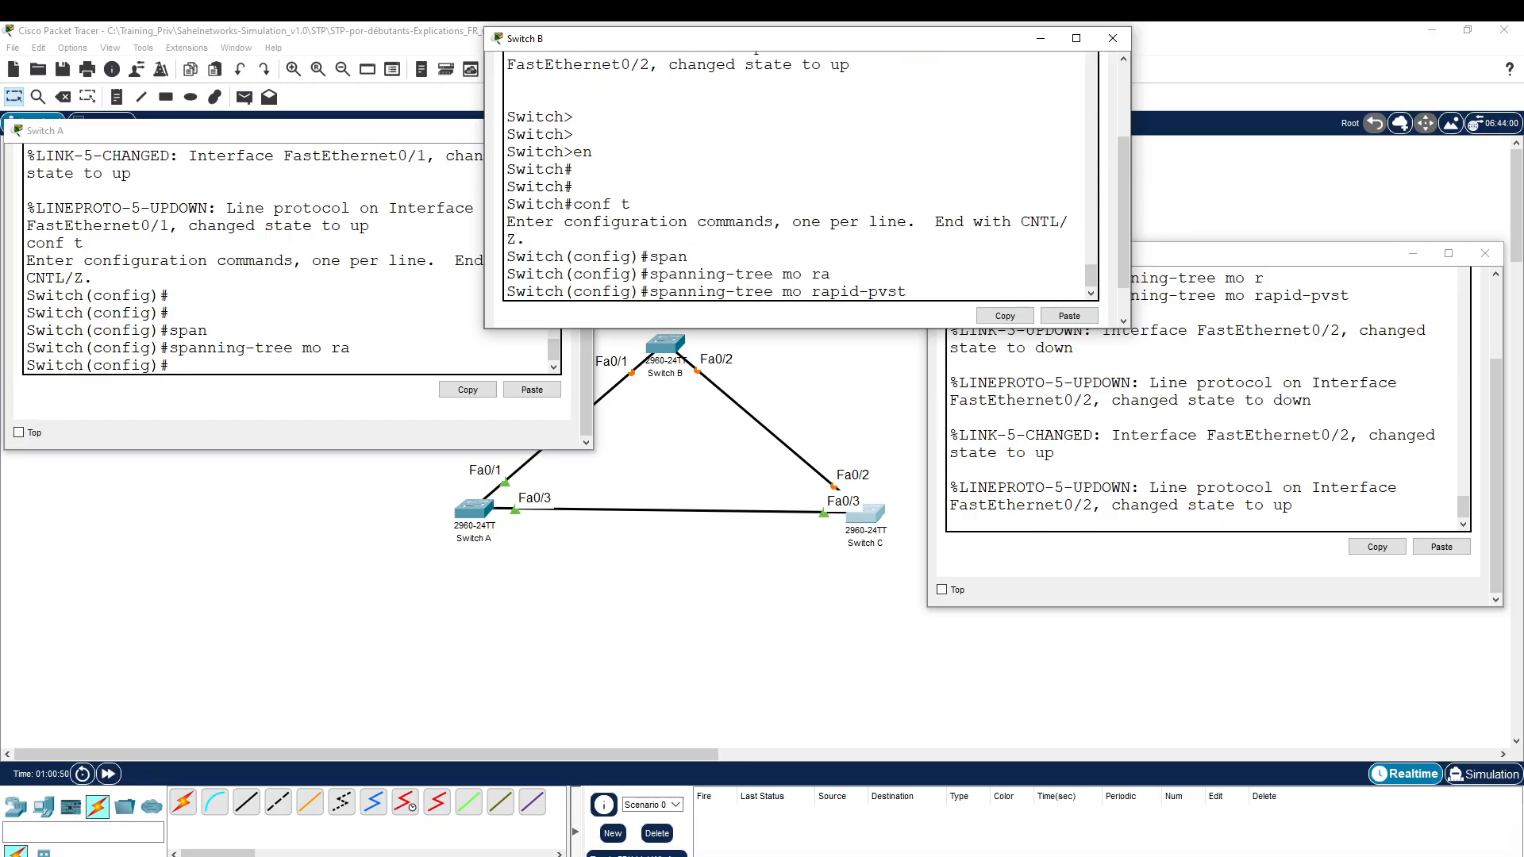
key(Return)
key(Return)
key(Return)
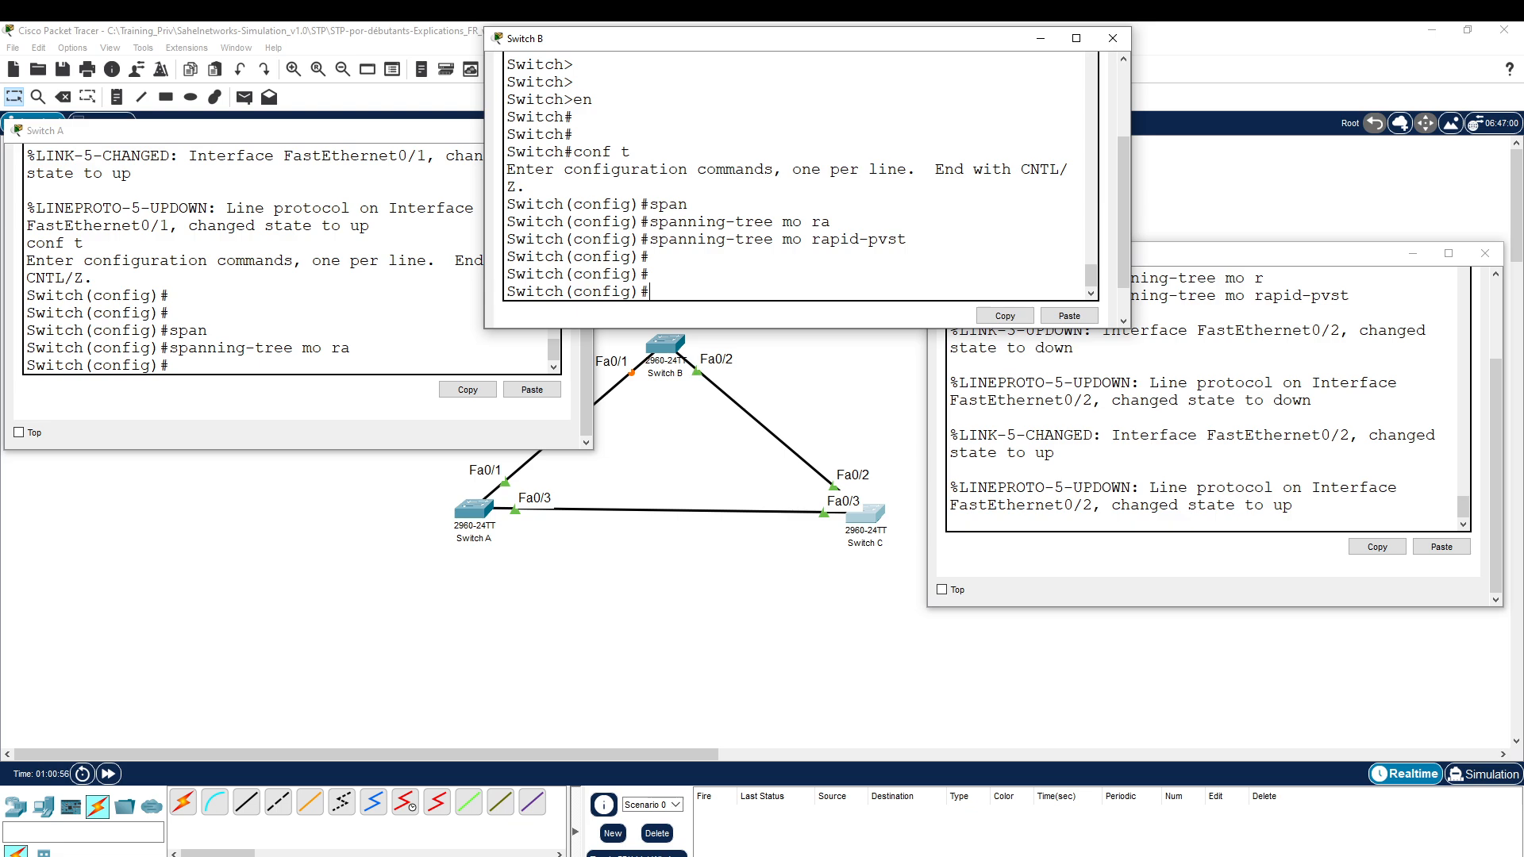
Set Switch B's hostname to B
text(host)
key(Tab)
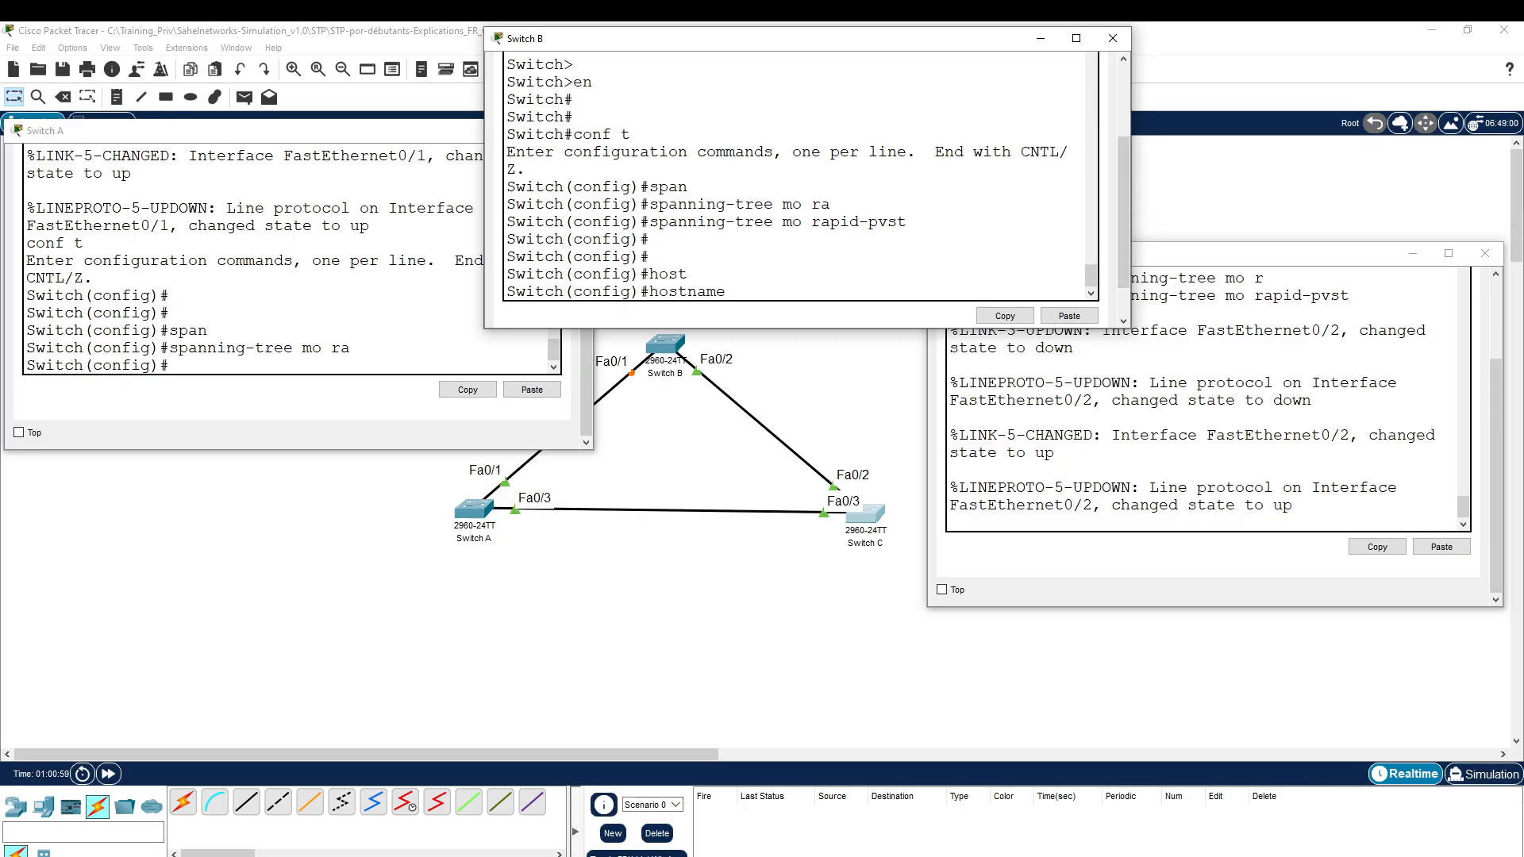
text(B)
key(Return)
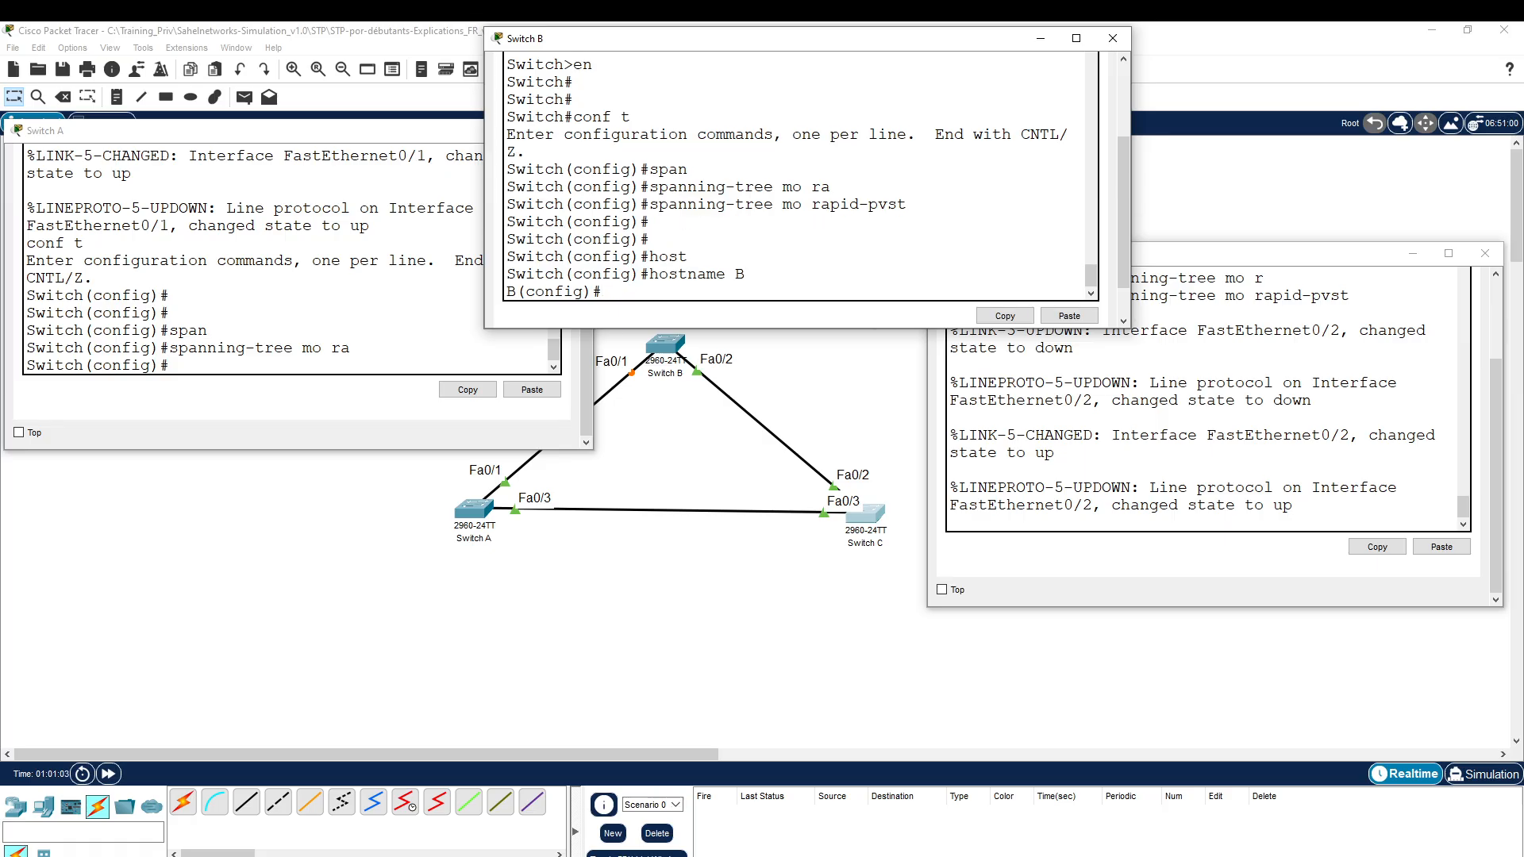
Set Switch A's hostname to A
click(484, 349)
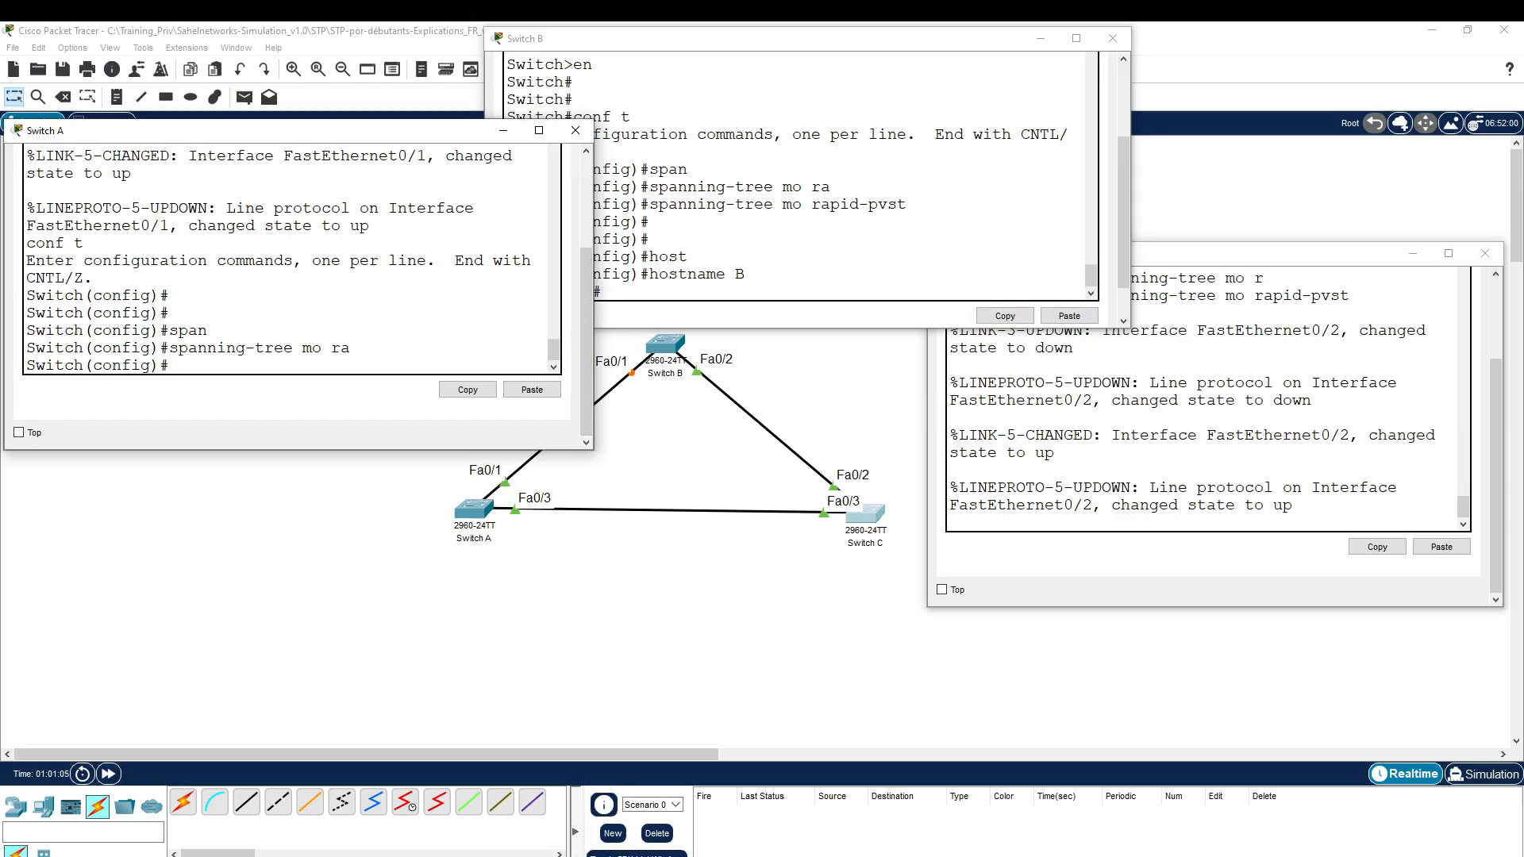
text(ho)
key(Tab)
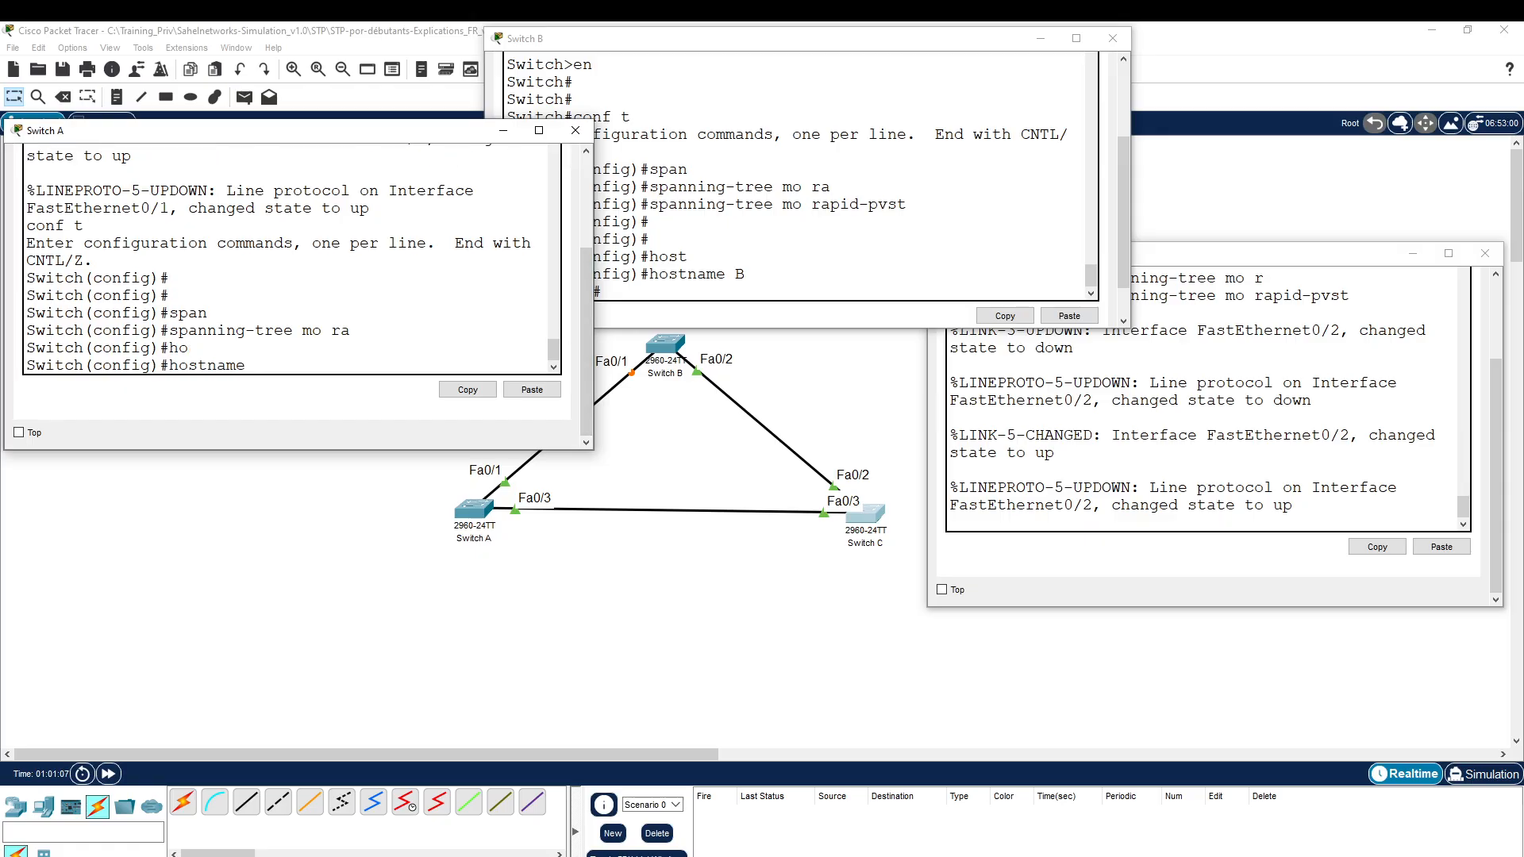
text(A)
key(Return)
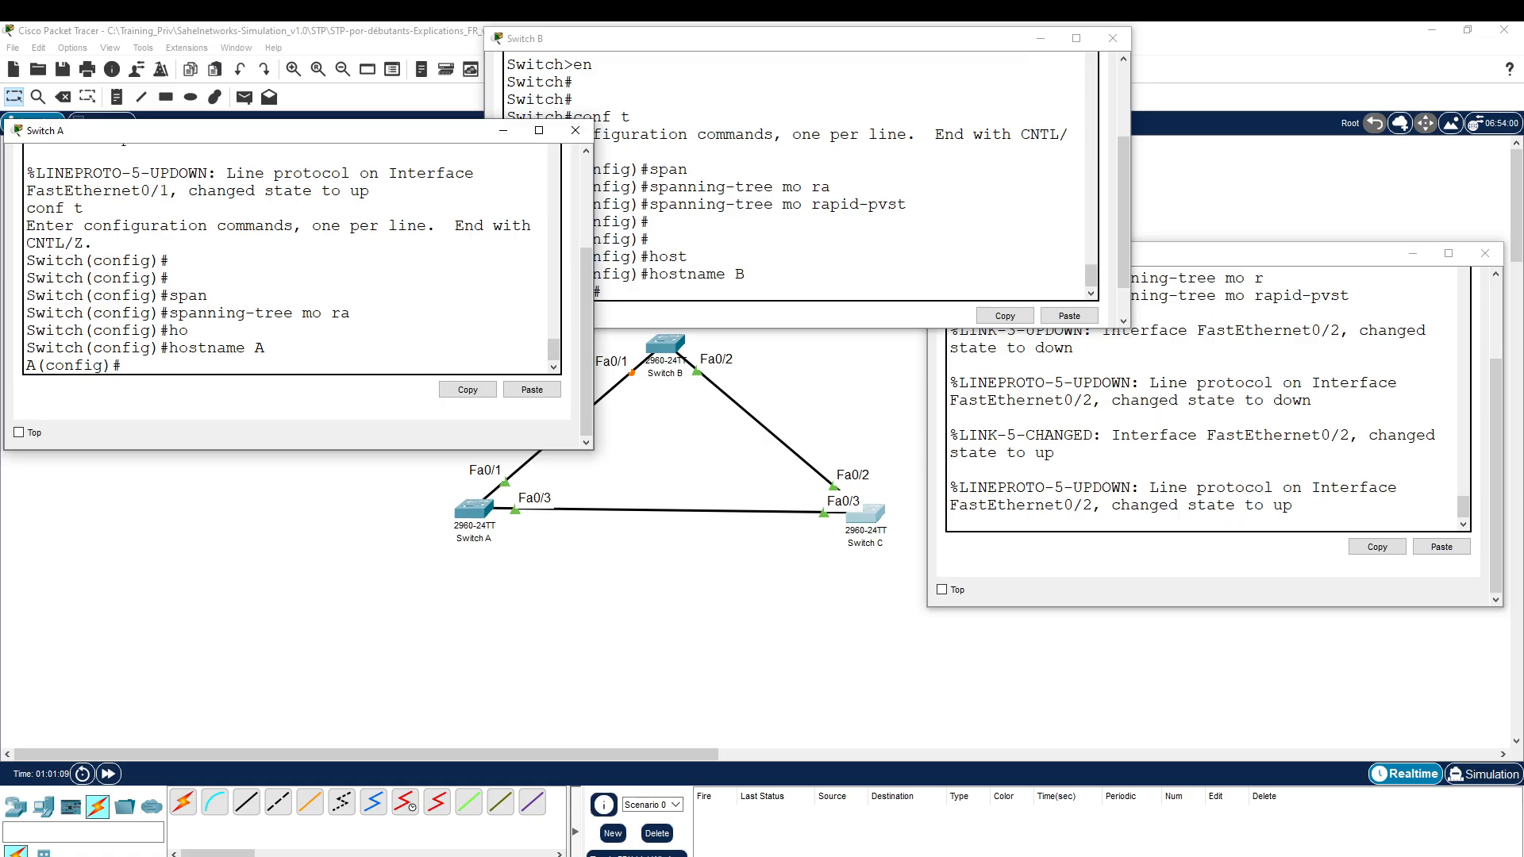
Set Switch C's hostname to C
click(1094, 456)
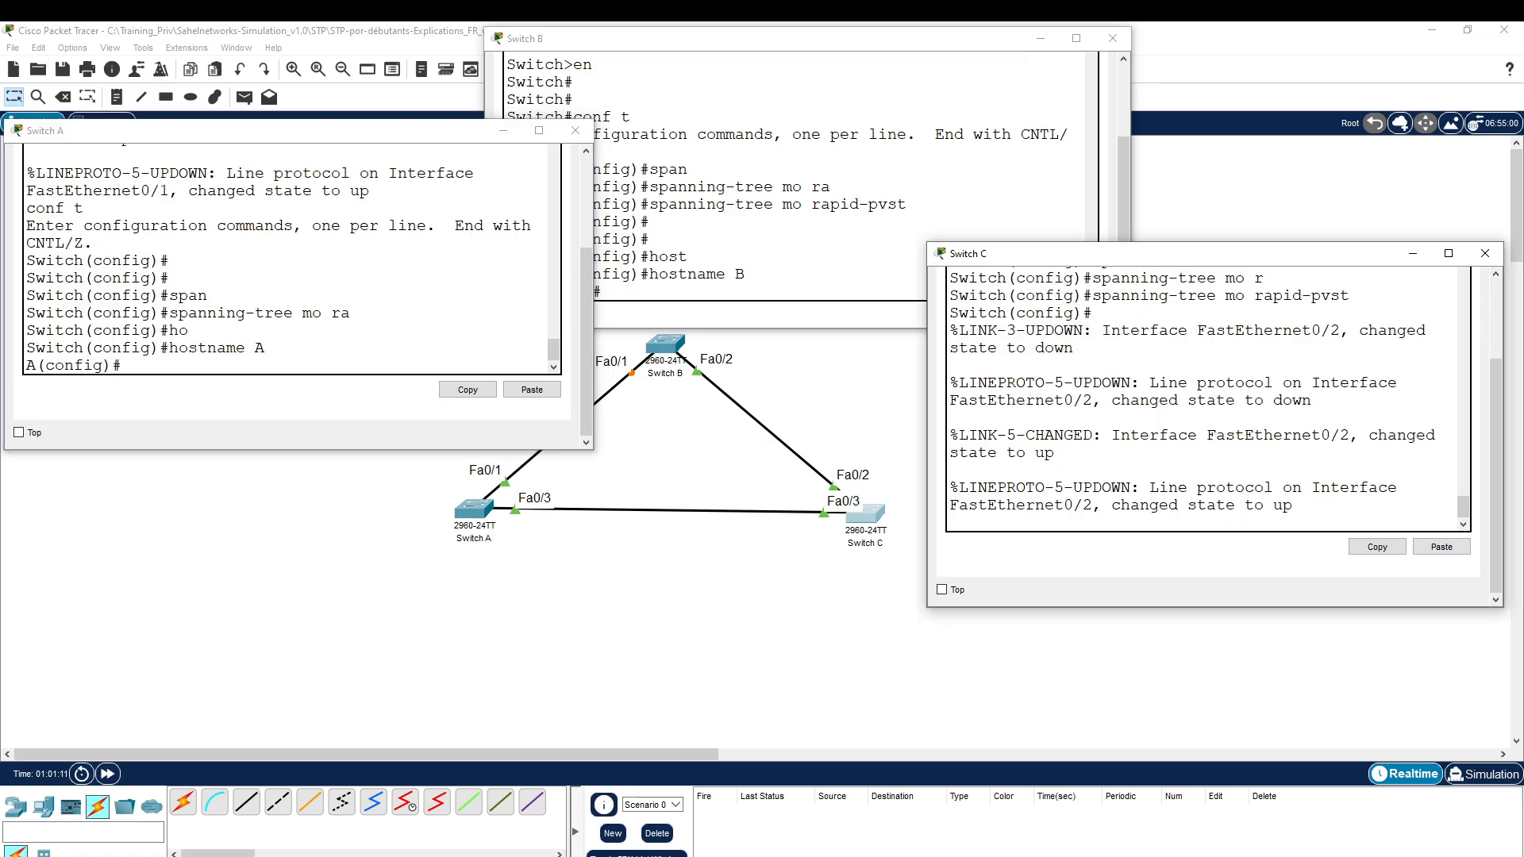
key(Return)
key(Return)
key(Return)
key(Return)
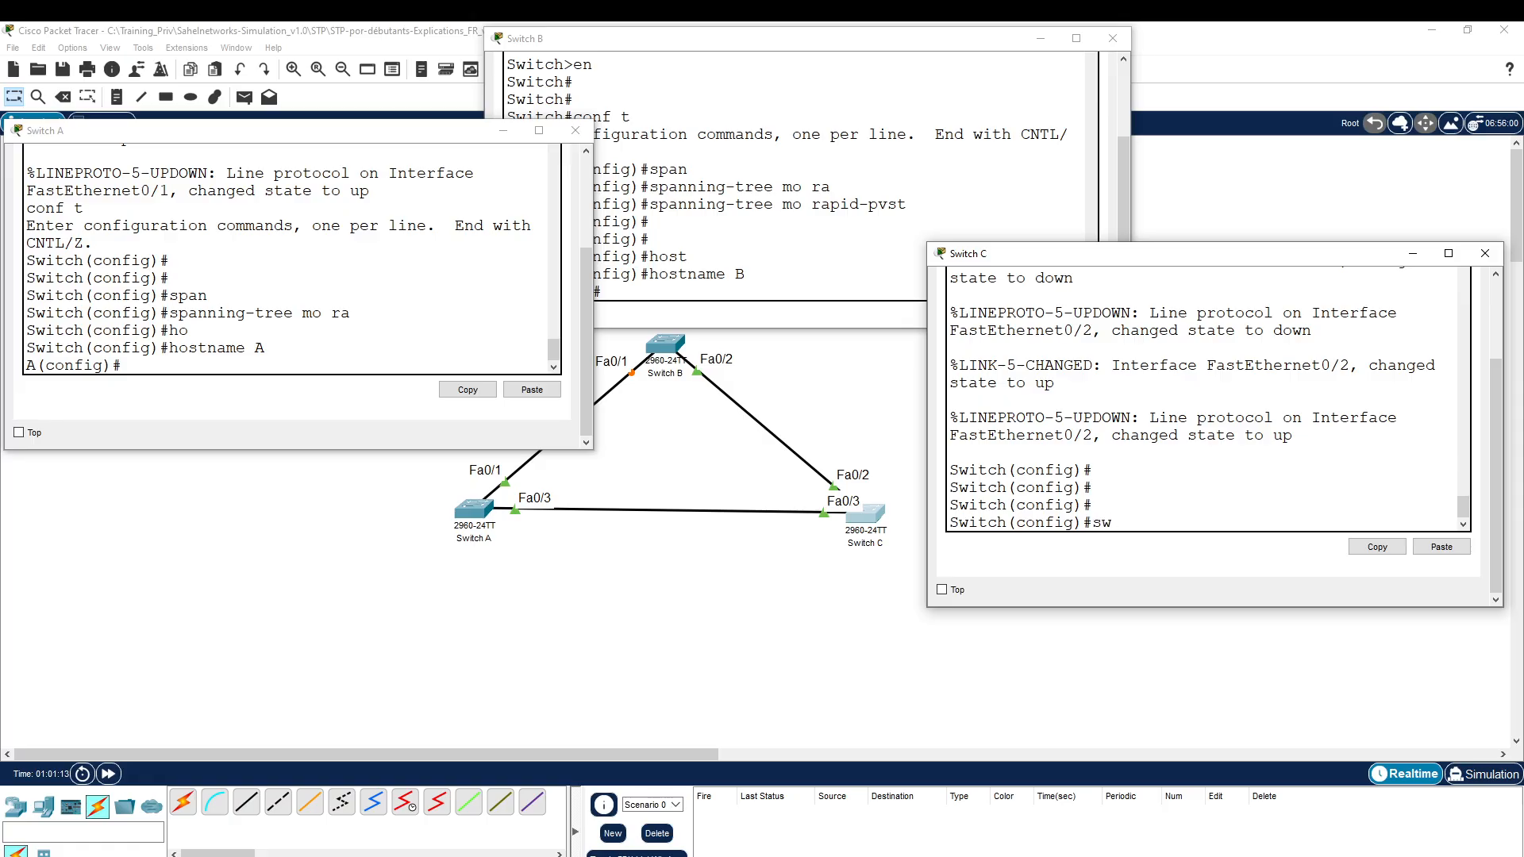
text(hos)
key(Tab)
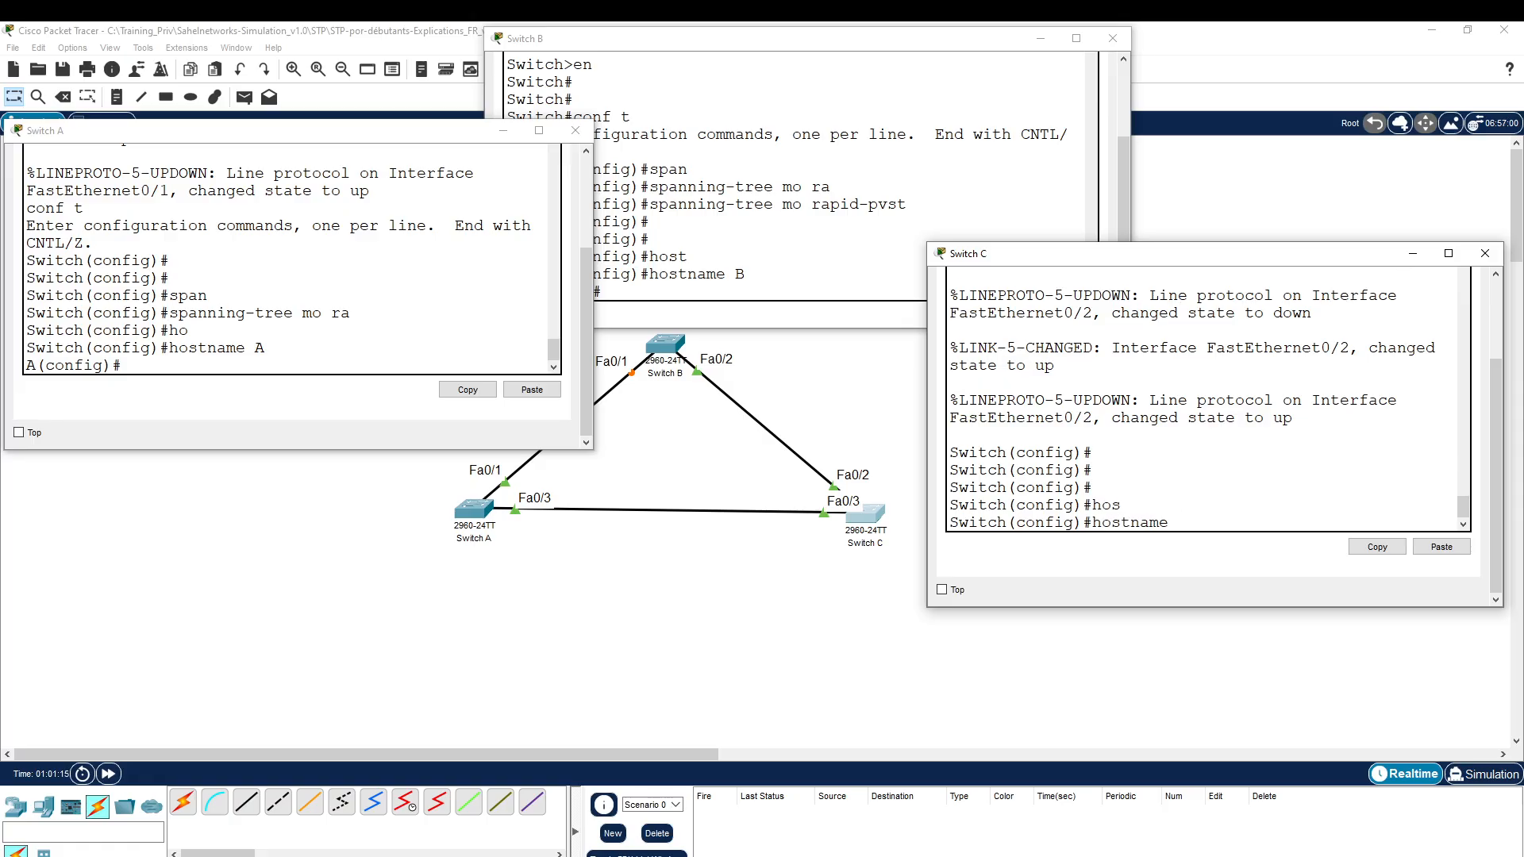
text(C)
key(Return)
key(Return)
key(Return)
key(Return)
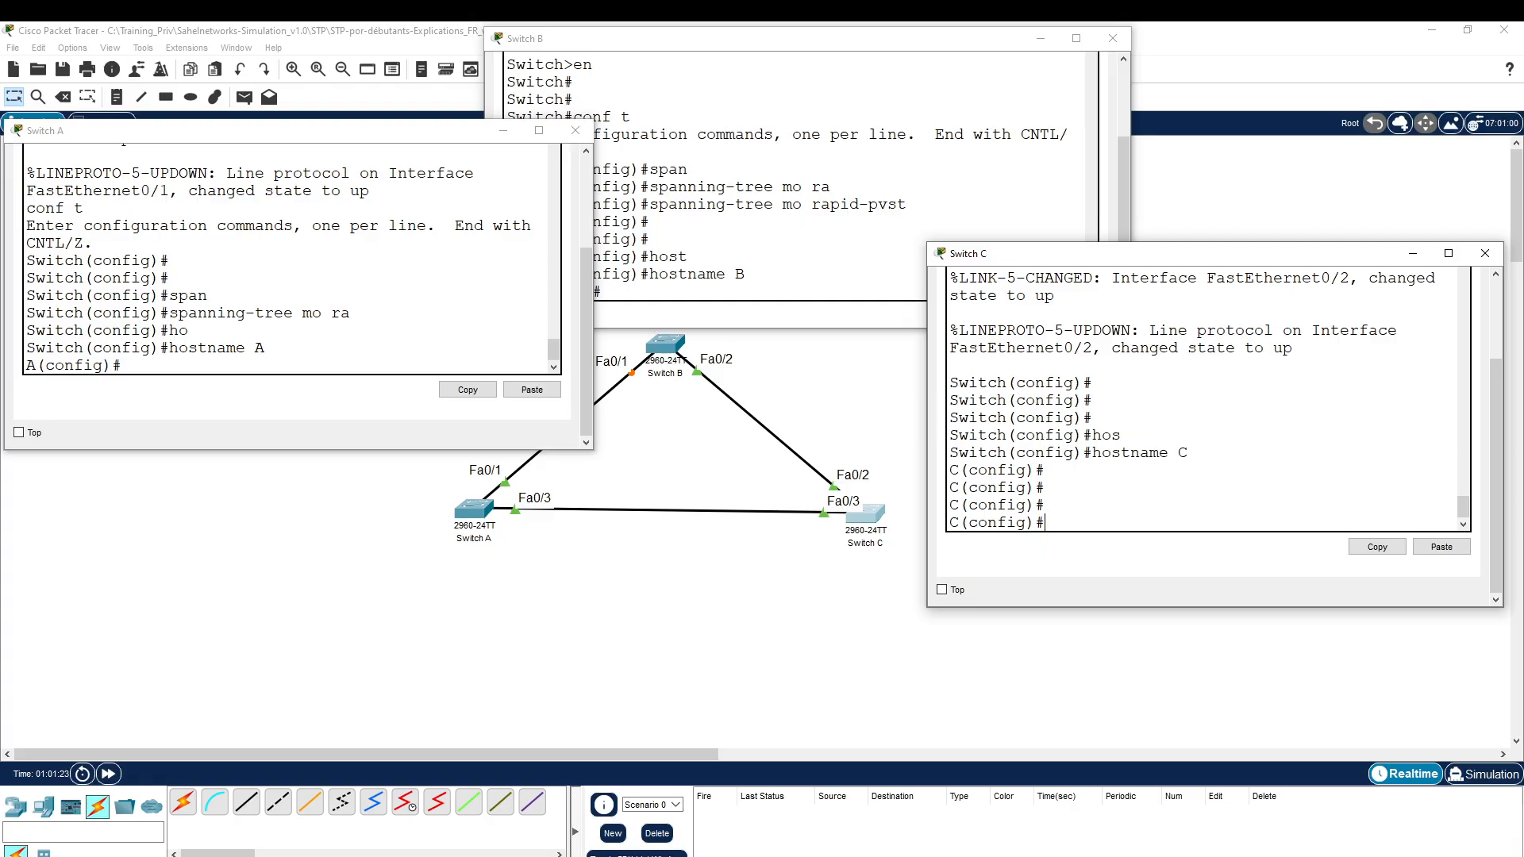
Move the Switch A console window slightly across the workspace
mouse_move(271, 139)
mouse_down()
mouse_move(268, 169)
mouse_move(293, 147)
mouse_up()
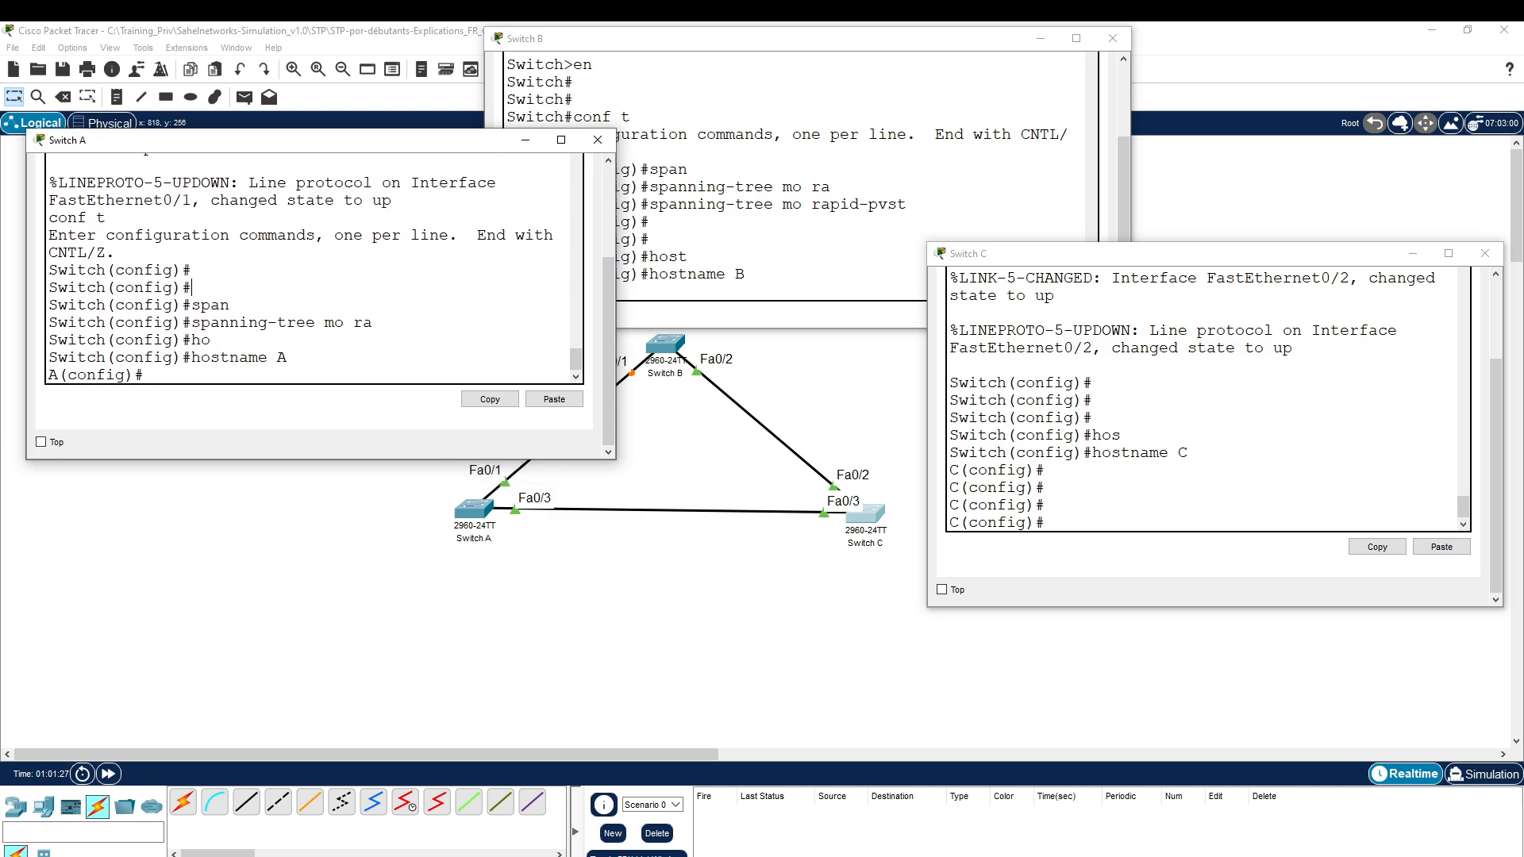
Display Switch C's spanning-tree details and compare the Root ID address with the Bridge ID address
drag(370, 149, 354, 124)
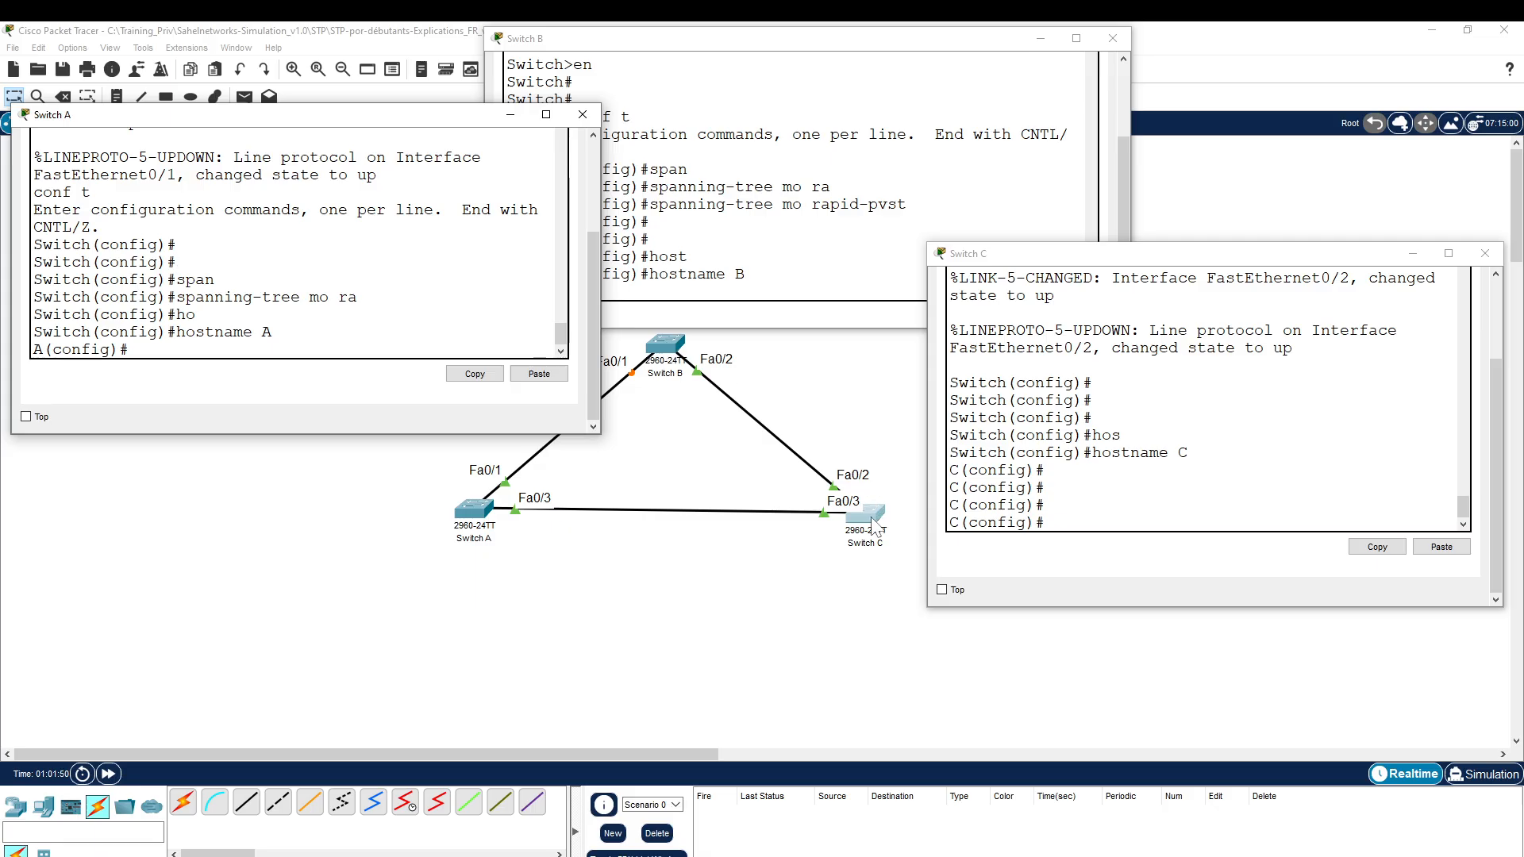
click(1045, 487)
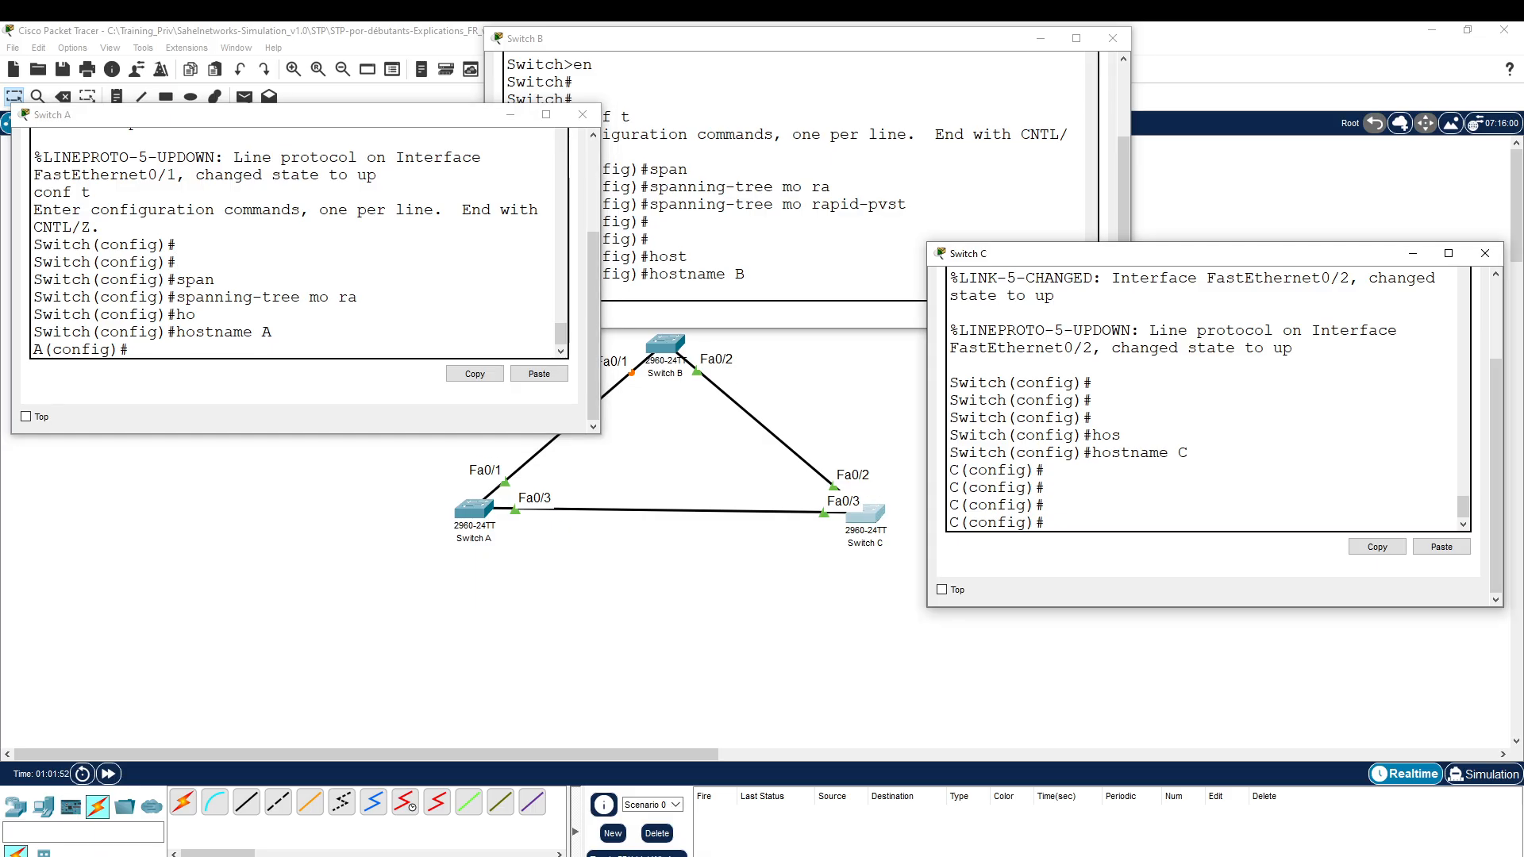
text(do sh span)
key(Return)
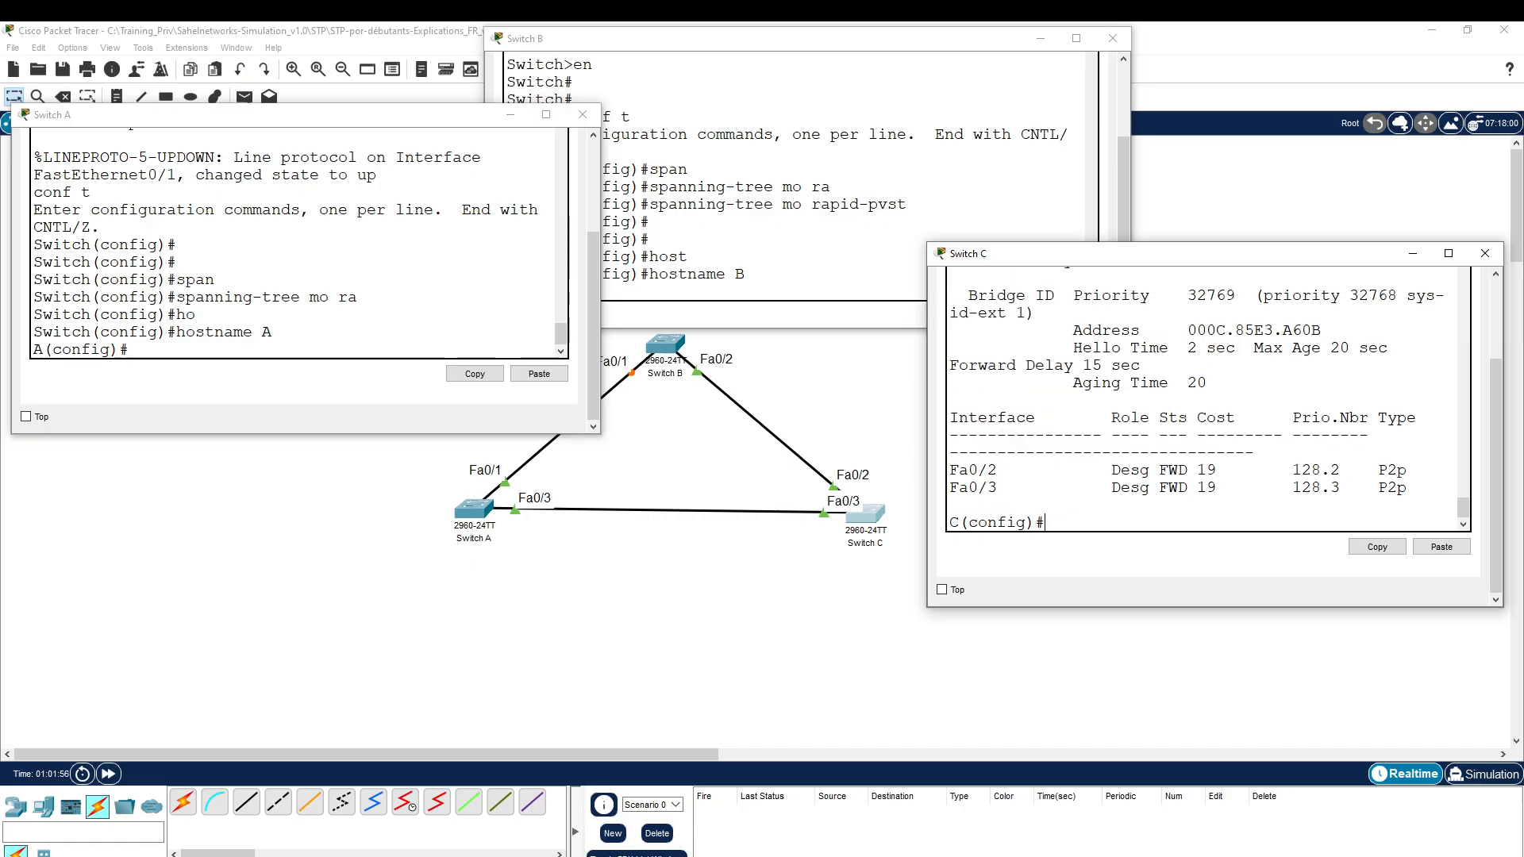
scroll(1203, 397, up, 3)
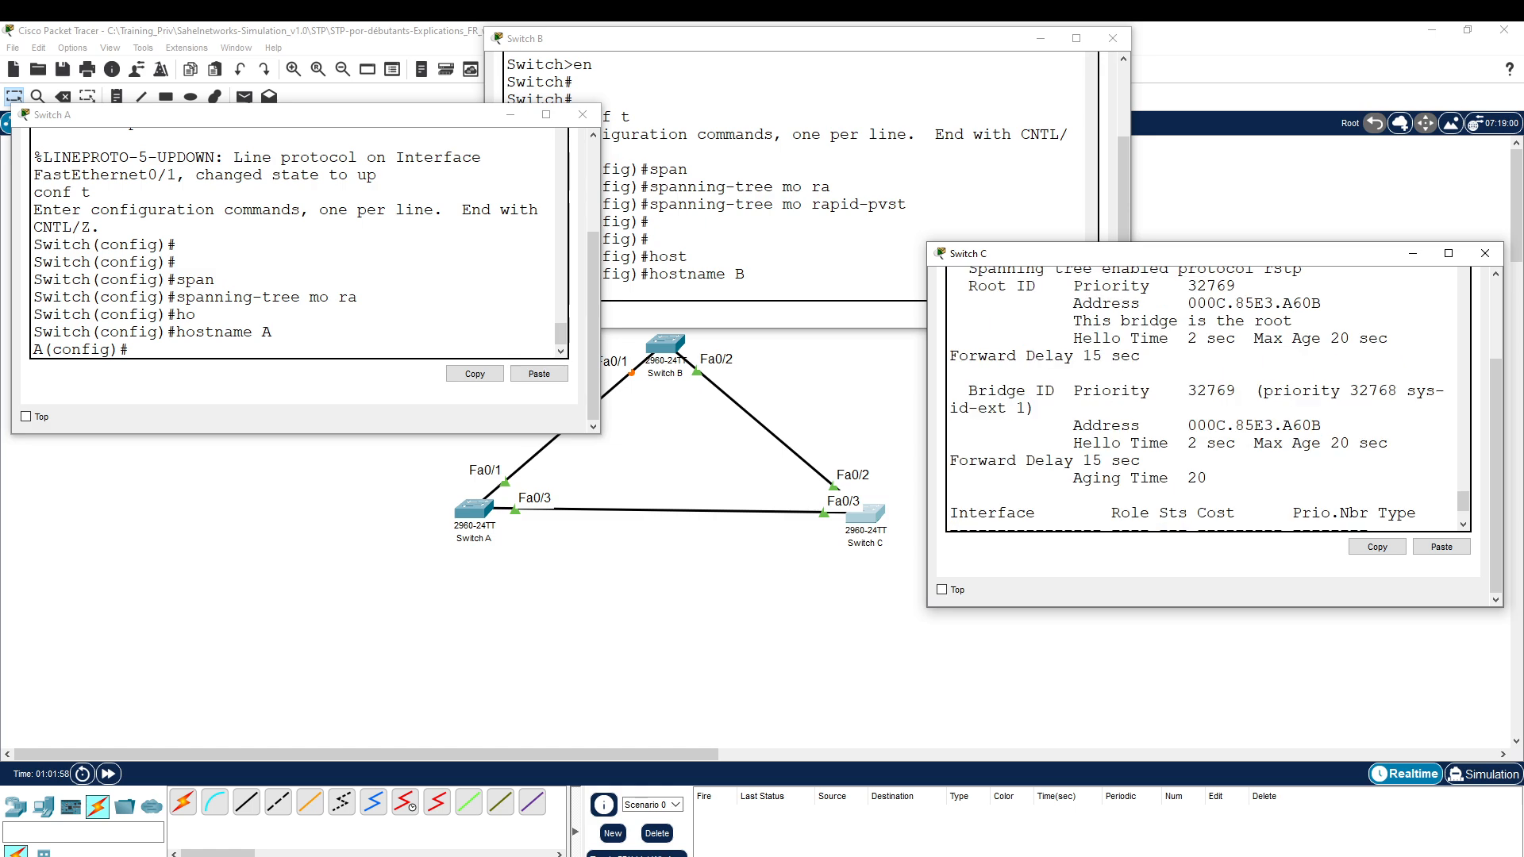
drag(1321, 350, 1179, 350)
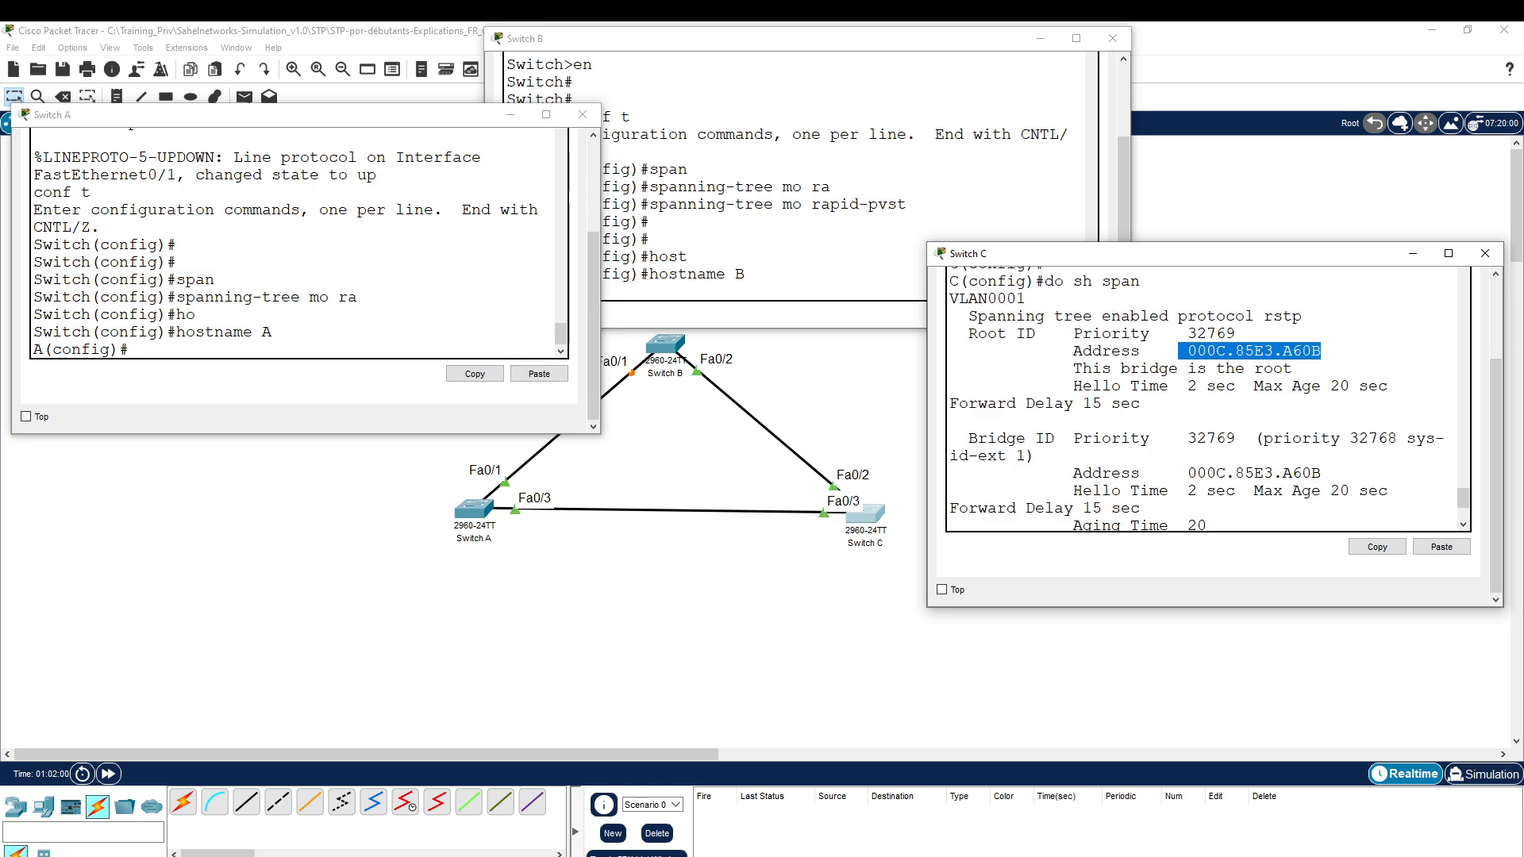
drag(1321, 473, 1197, 473)
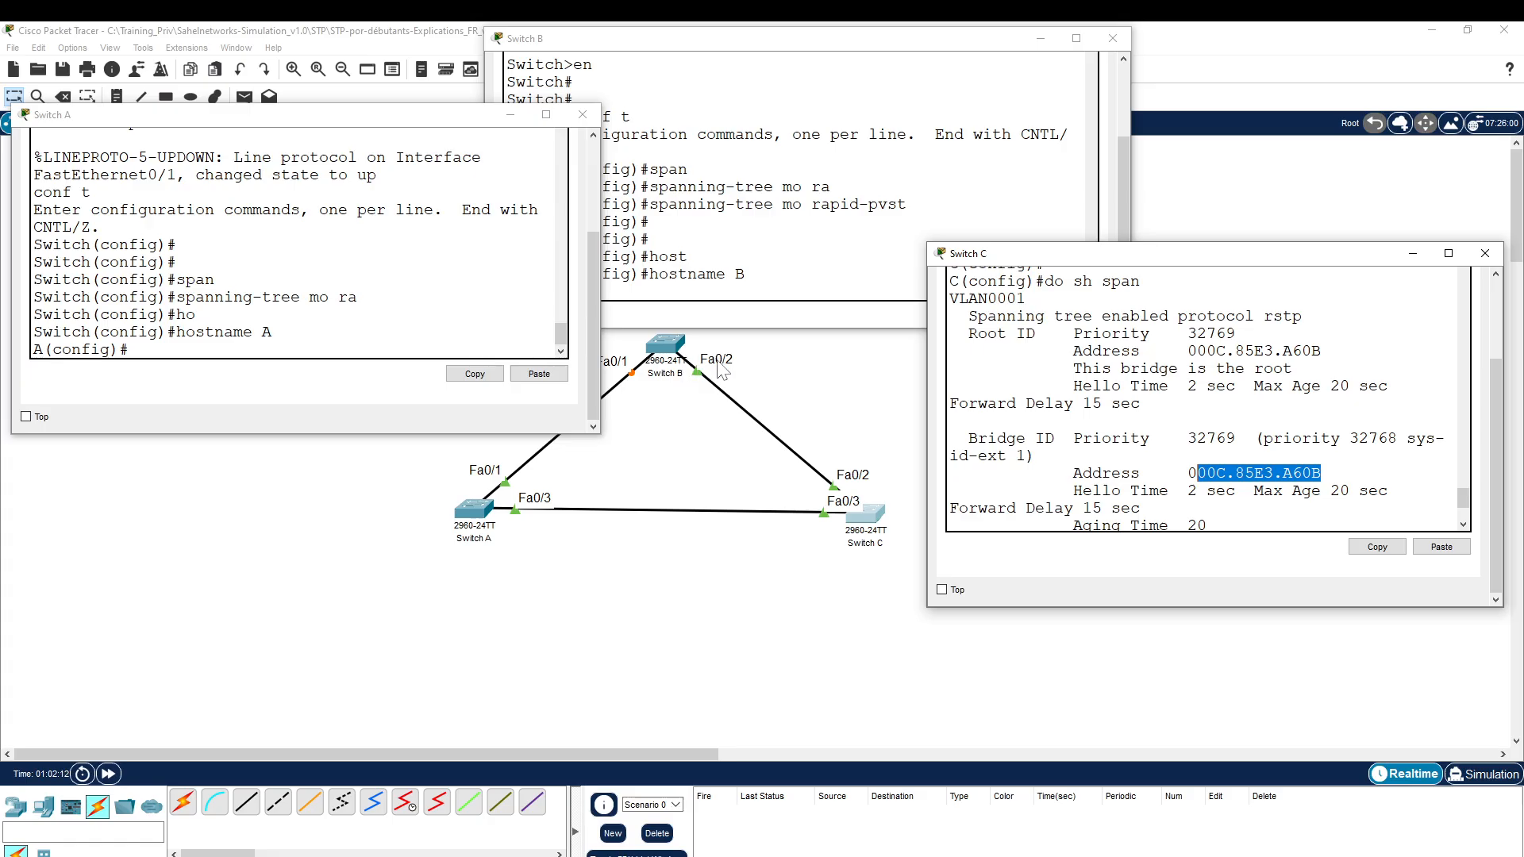
Display Switch B's spanning-tree details and examine the states and costs of Fa0/1 and Fa0/2
click(837, 191)
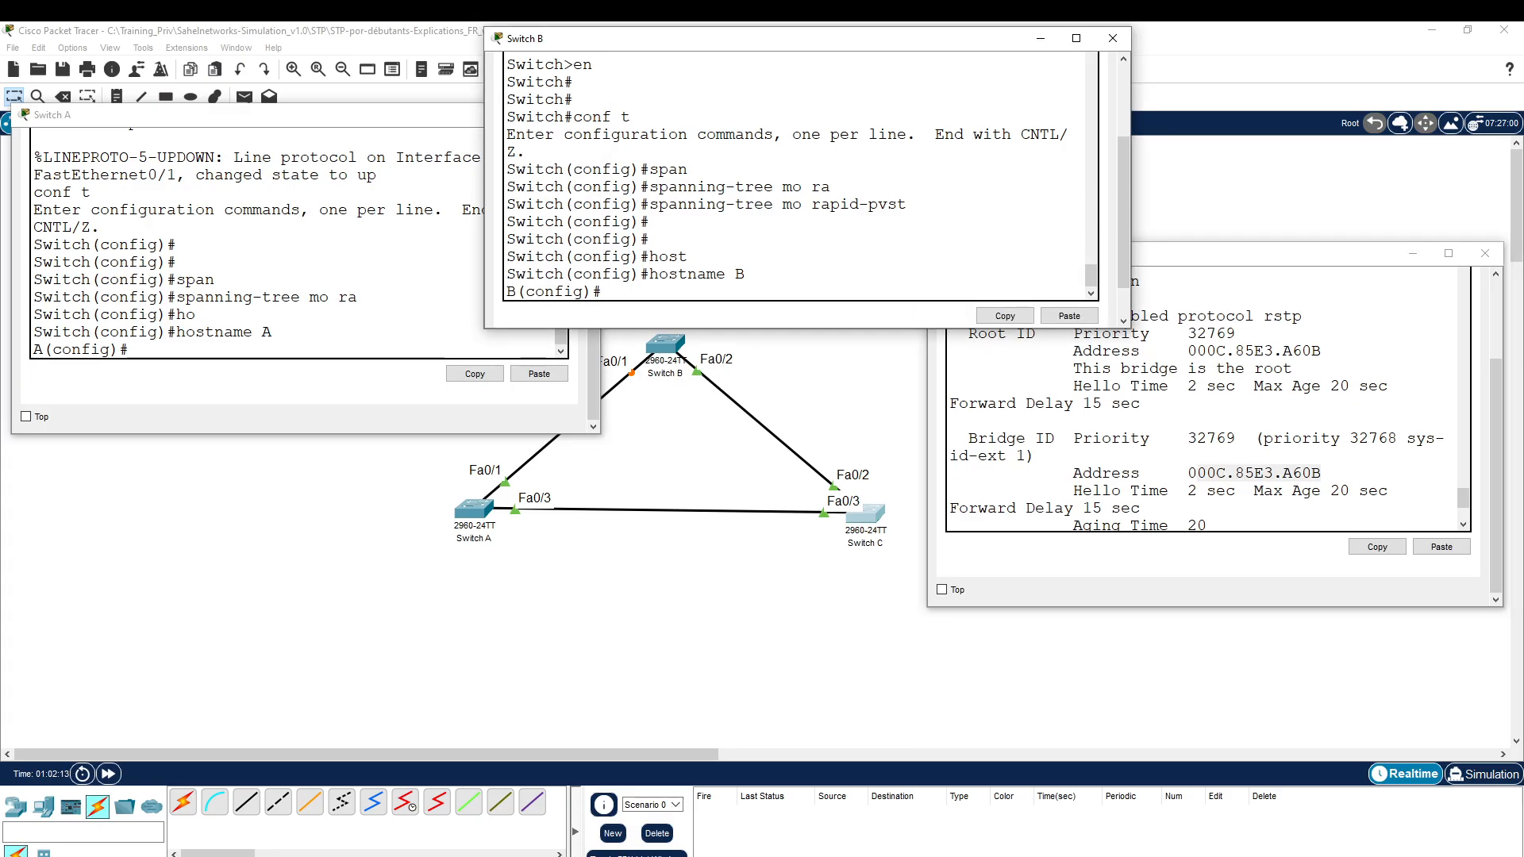
text(sh span)
key(Tab)
key(Return)
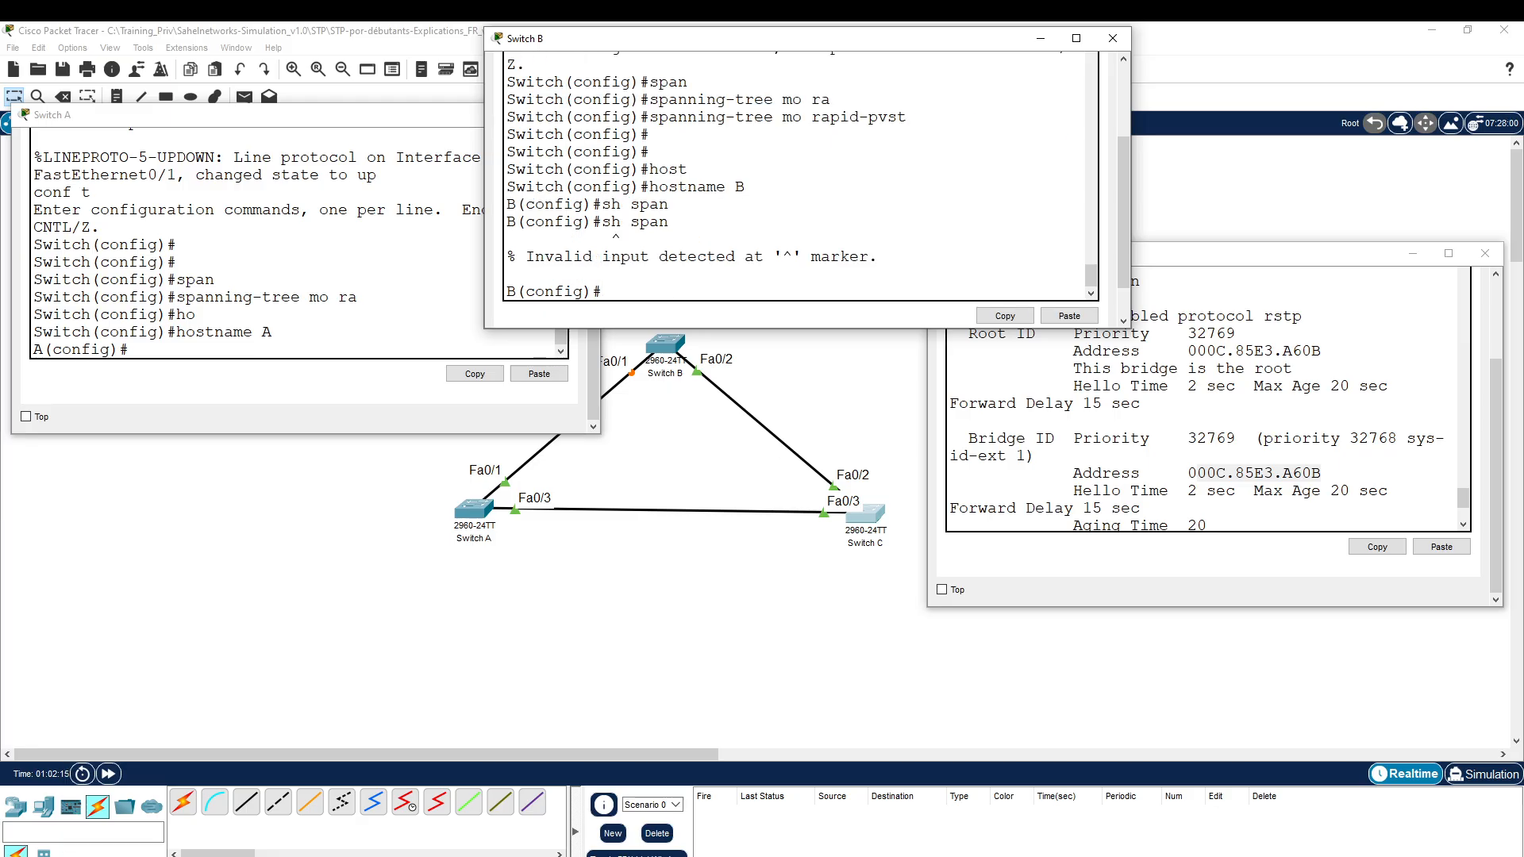
text(do sh spa)
key(Return)
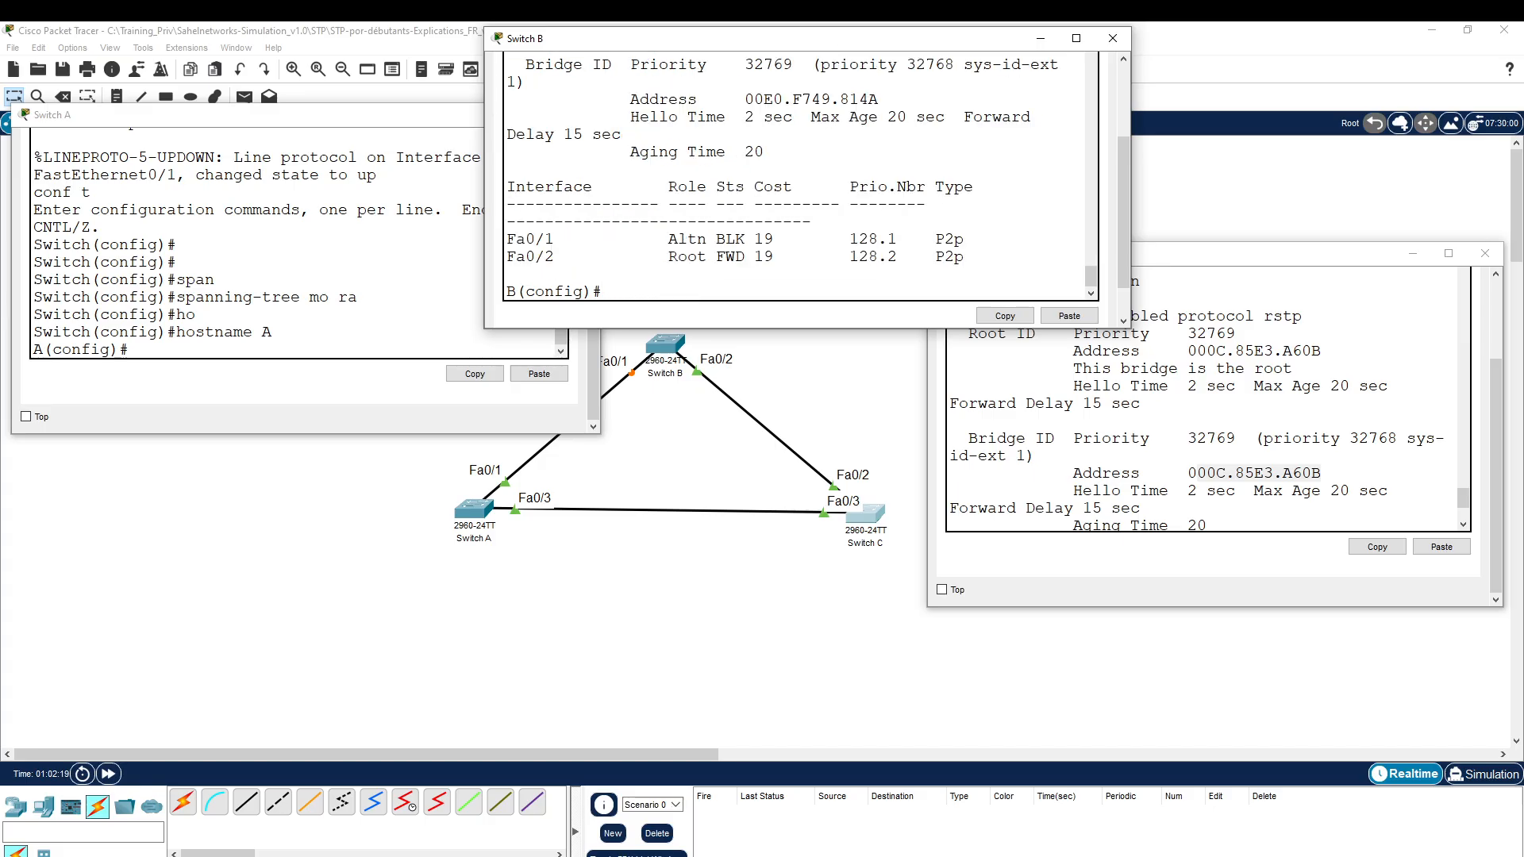
drag(697, 258, 754, 257)
mouse_move(755, 257)
mouse_down()
mouse_move(782, 257)
mouse_move(736, 239)
mouse_up()
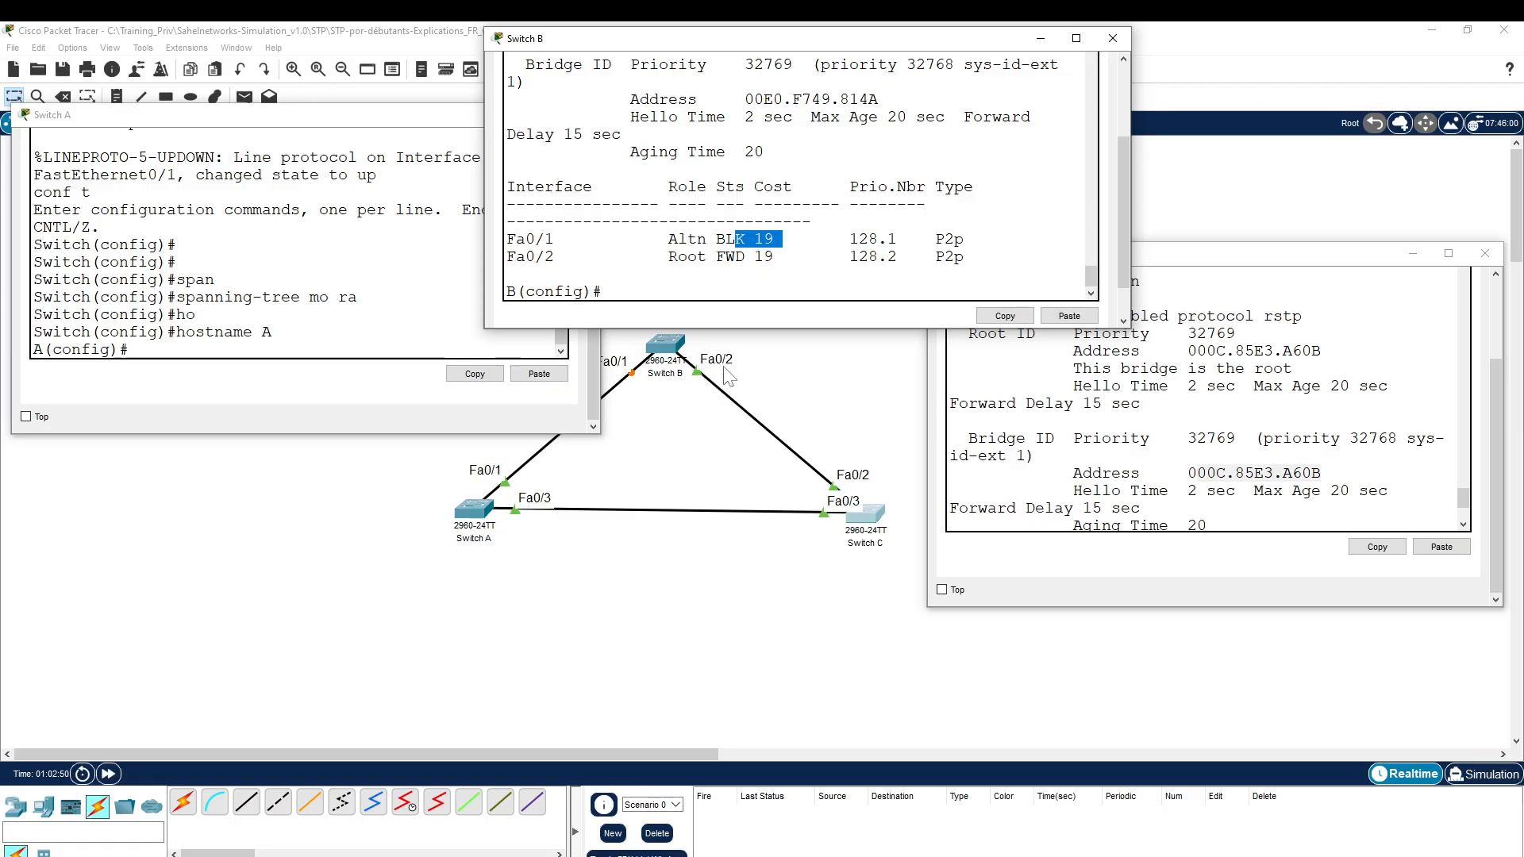
drag(783, 257, 716, 239)
Set the spanning-tree cost of Switch B's interface FastEthernet 0/1 to 2 and display the switch's spanning-tree details
text(int f)
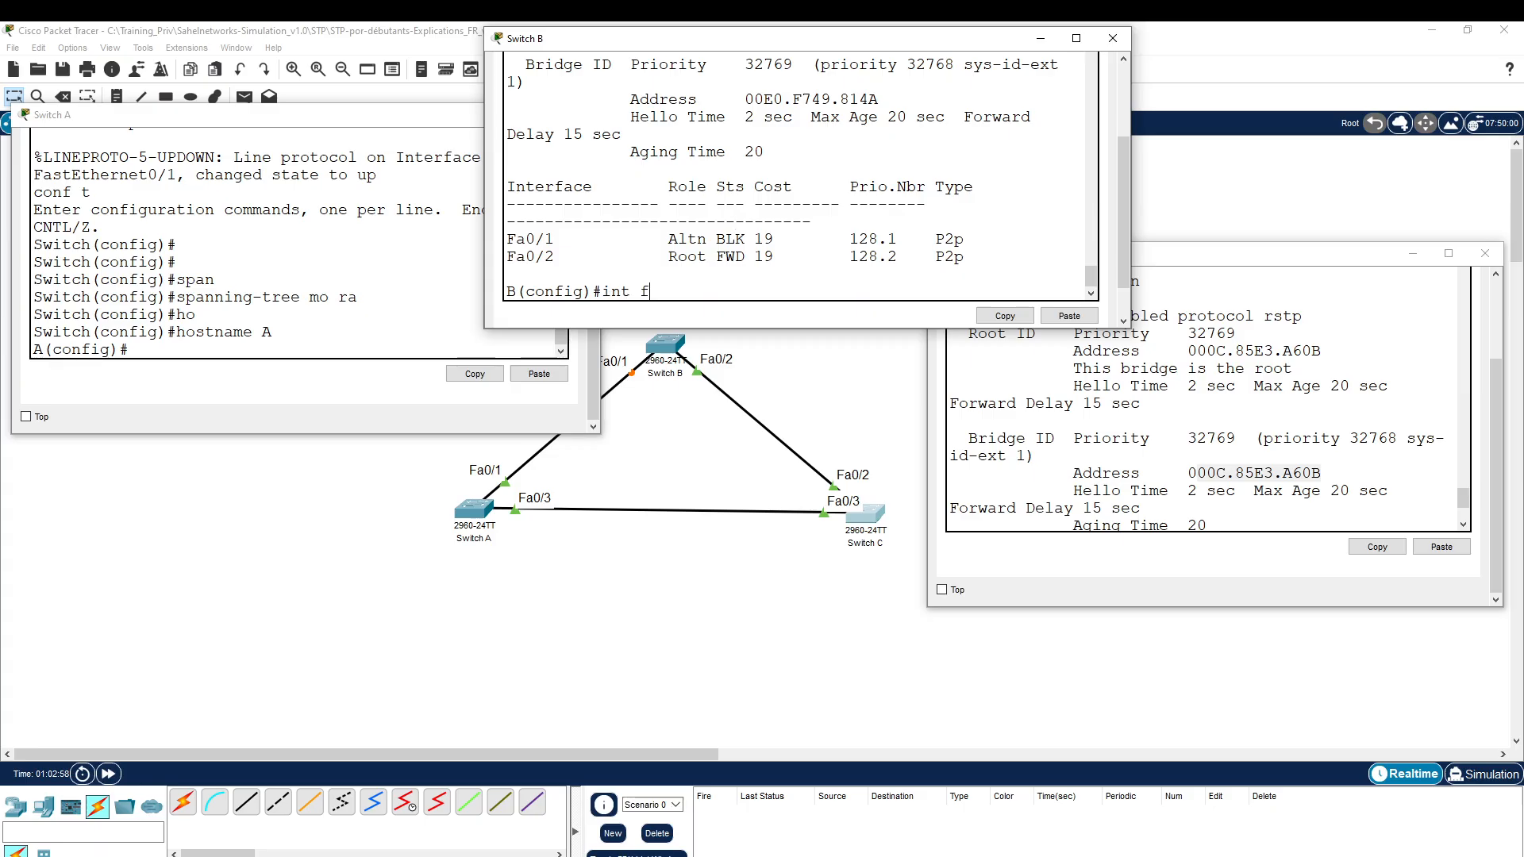
text(a)
key(Tab)
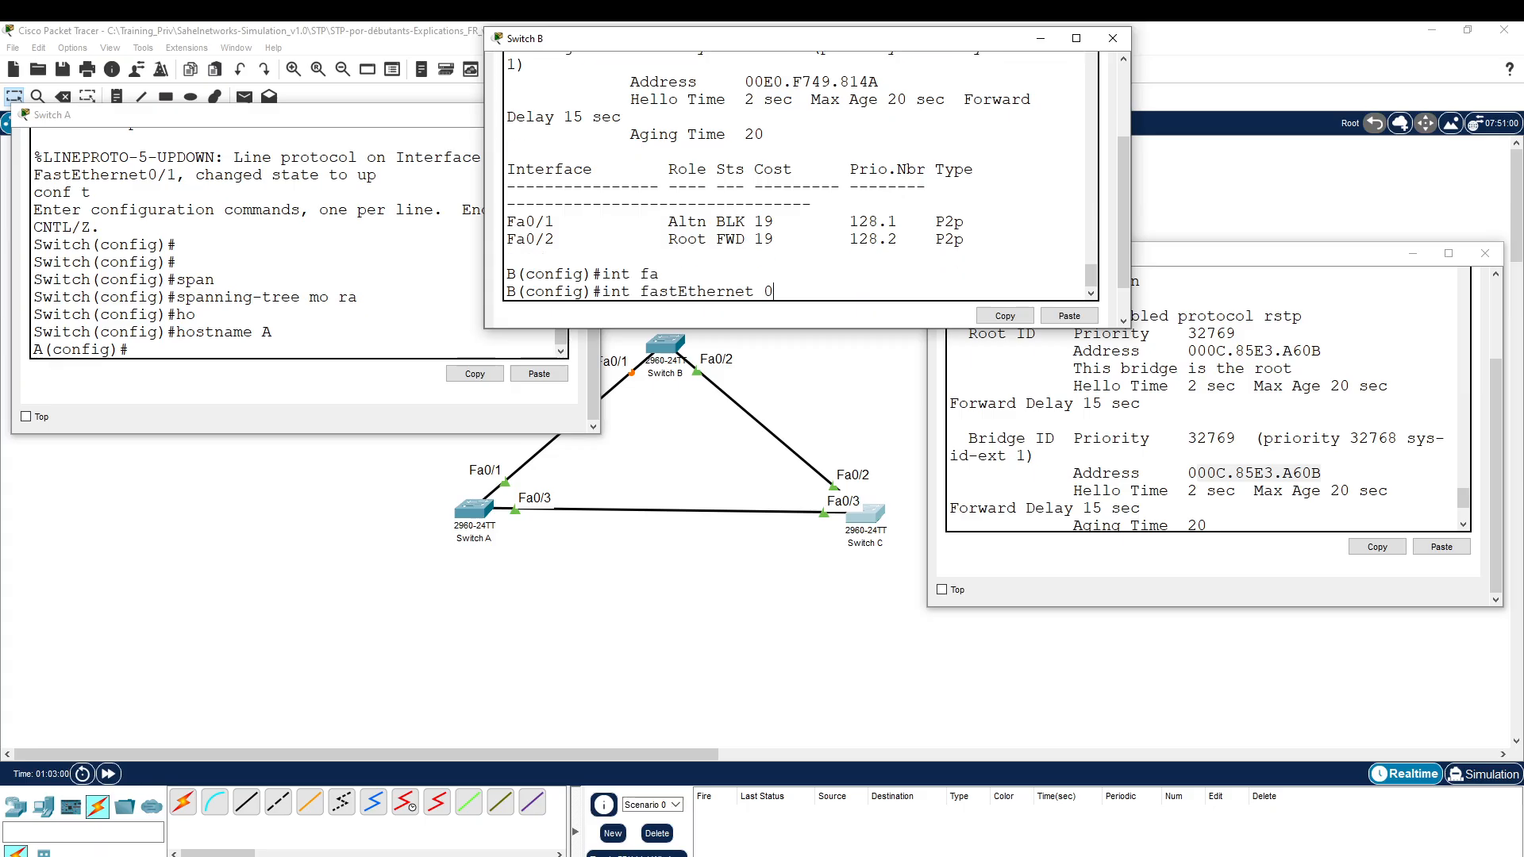
text(0/1)
key(Return)
text(span)
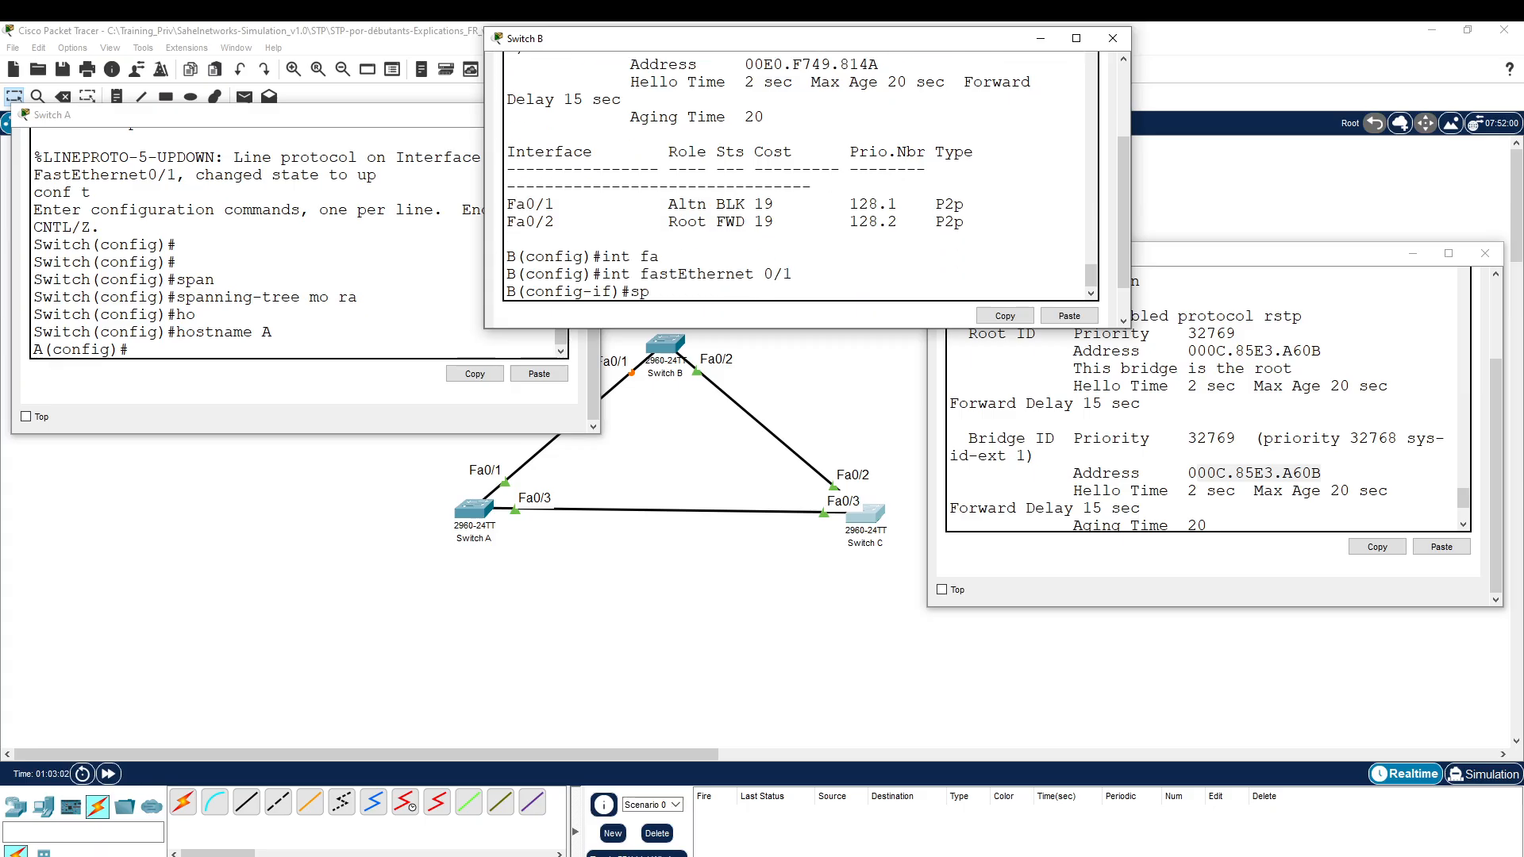
key(Tab)
text(co)
key(Tab)
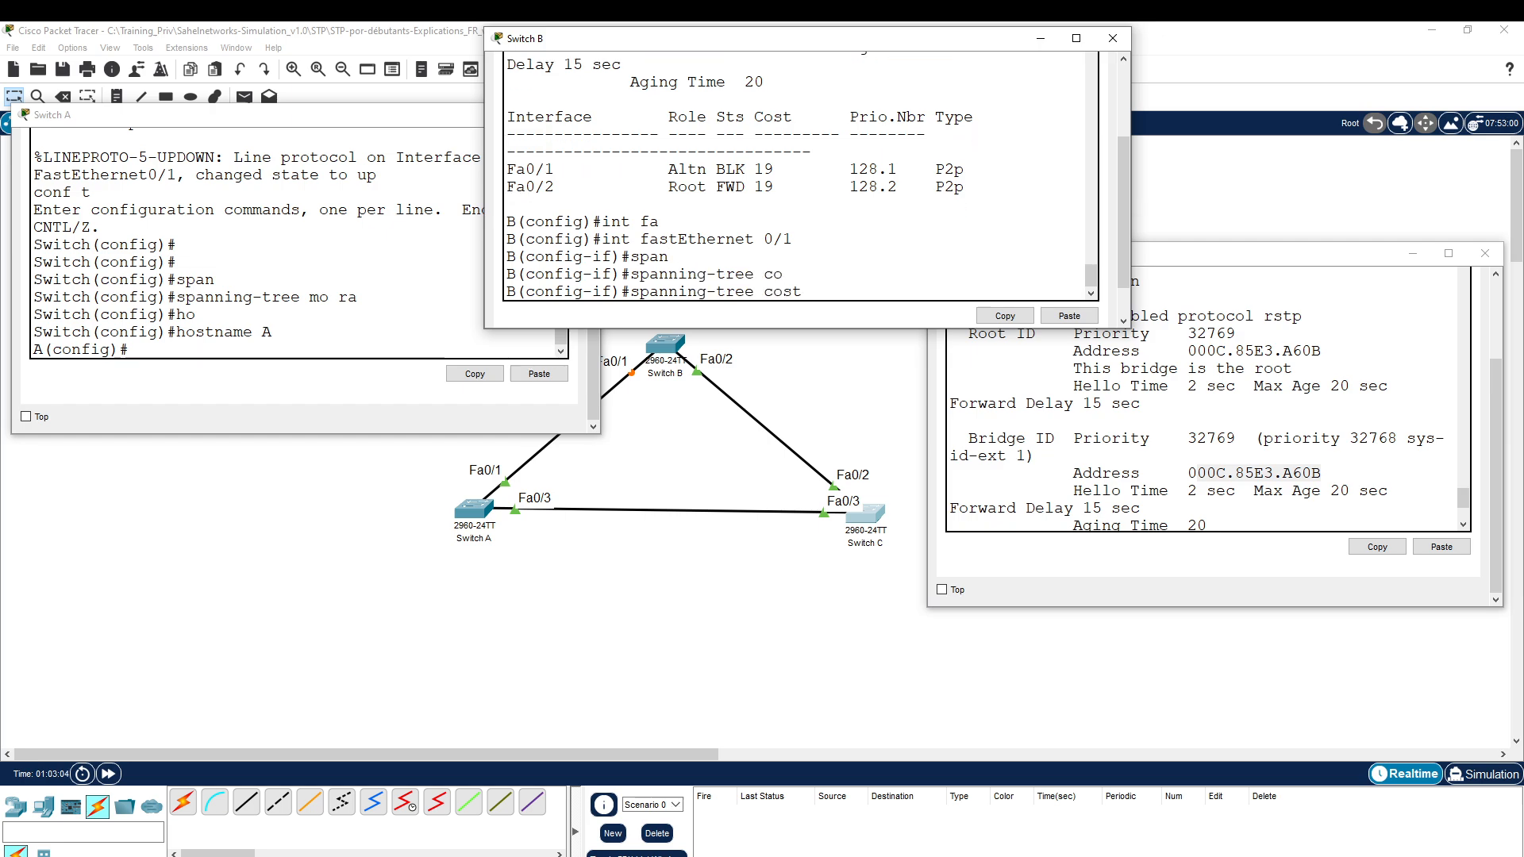
text(2)
key(Return)
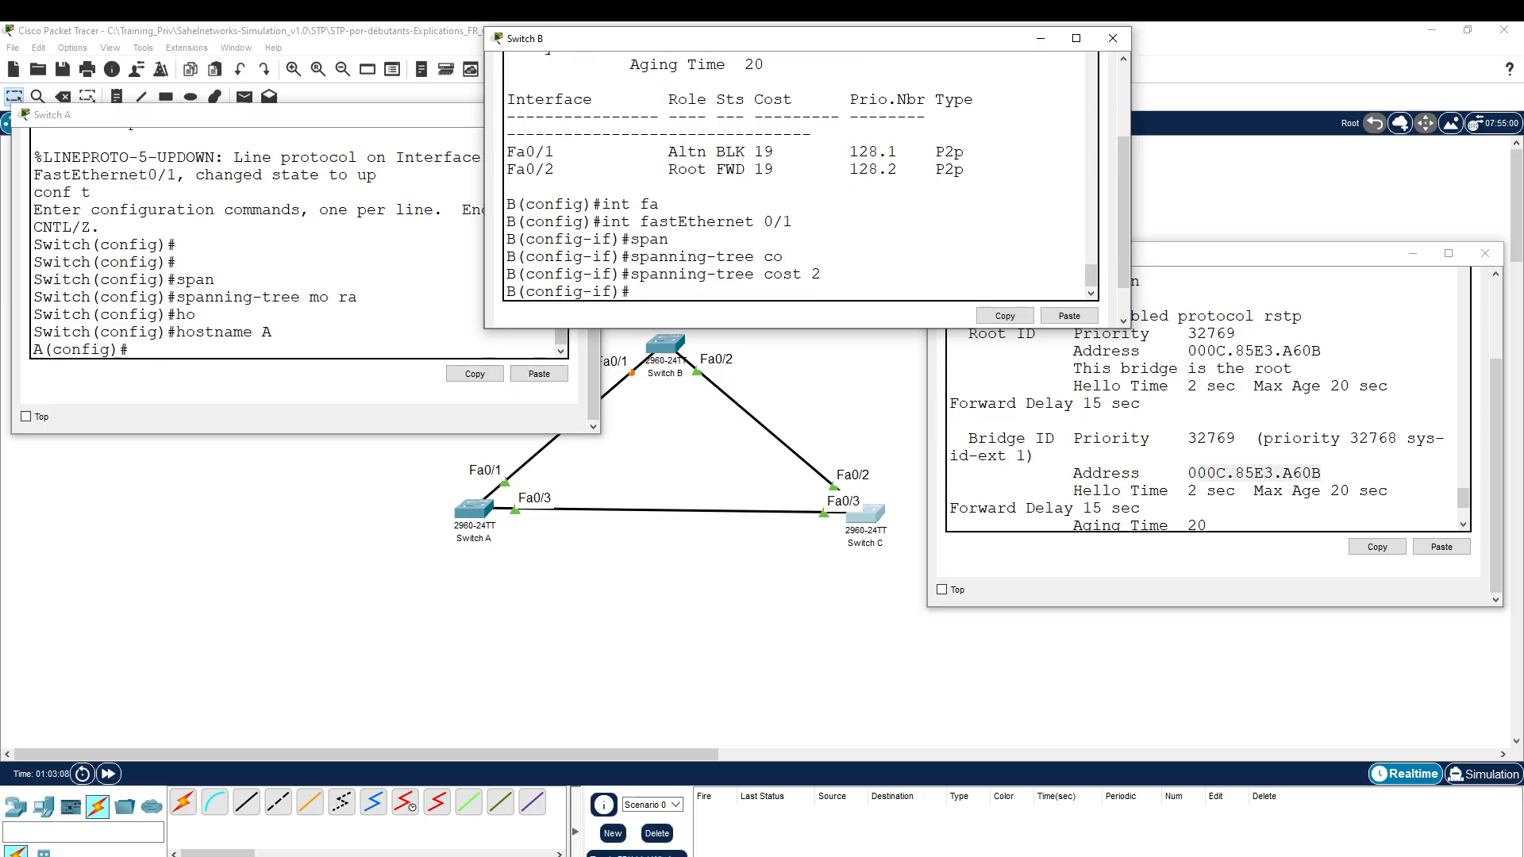
text(do sh span)
key(Return)
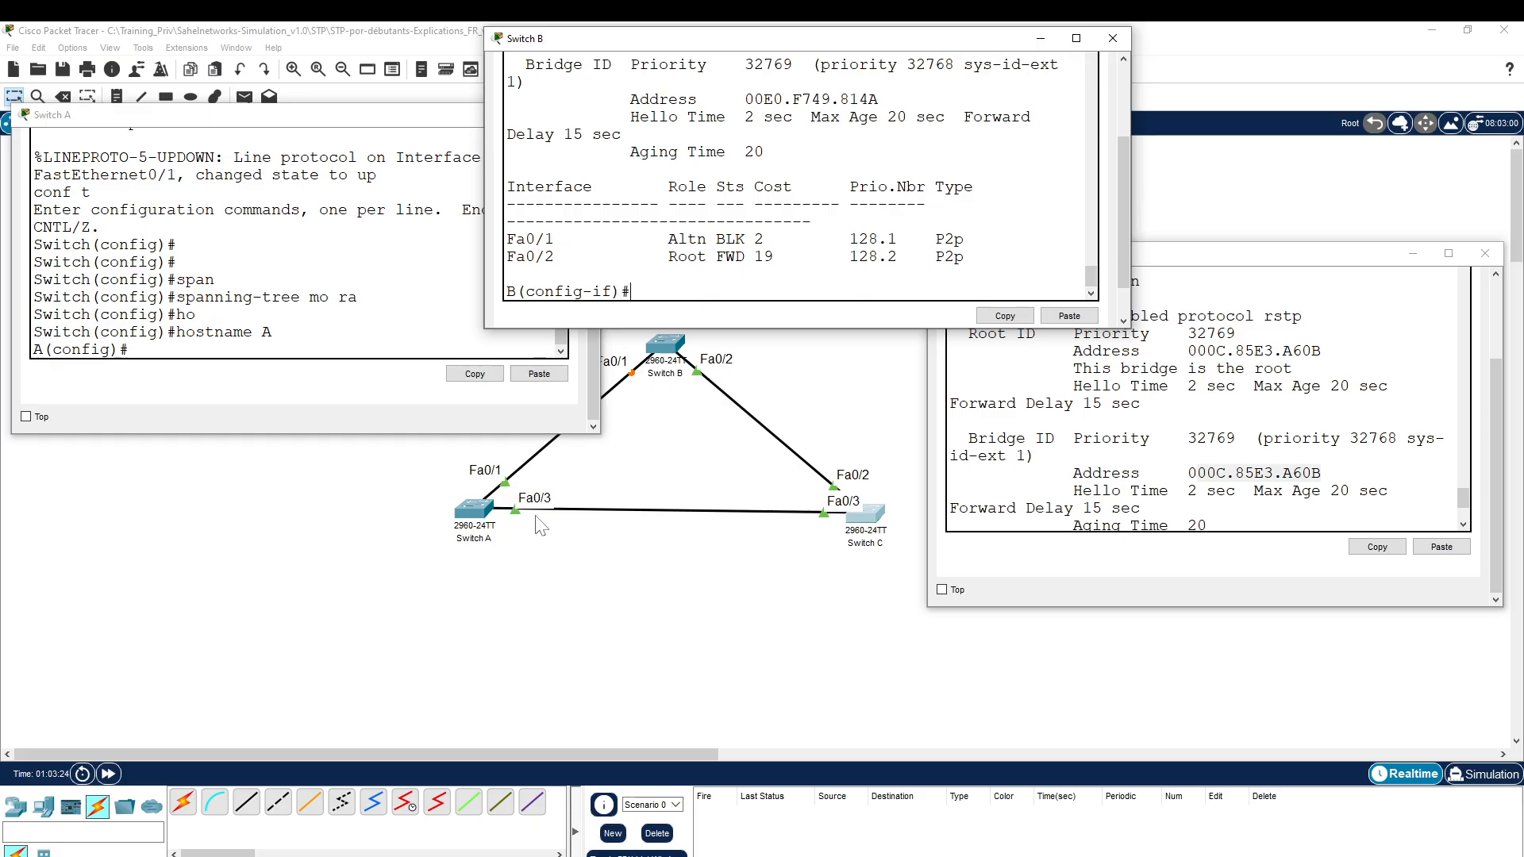
Set the spanning-tree cost of Switch A's interface Fa0/1 to 2 and display the switch's spanning-tree details
click(572, 254)
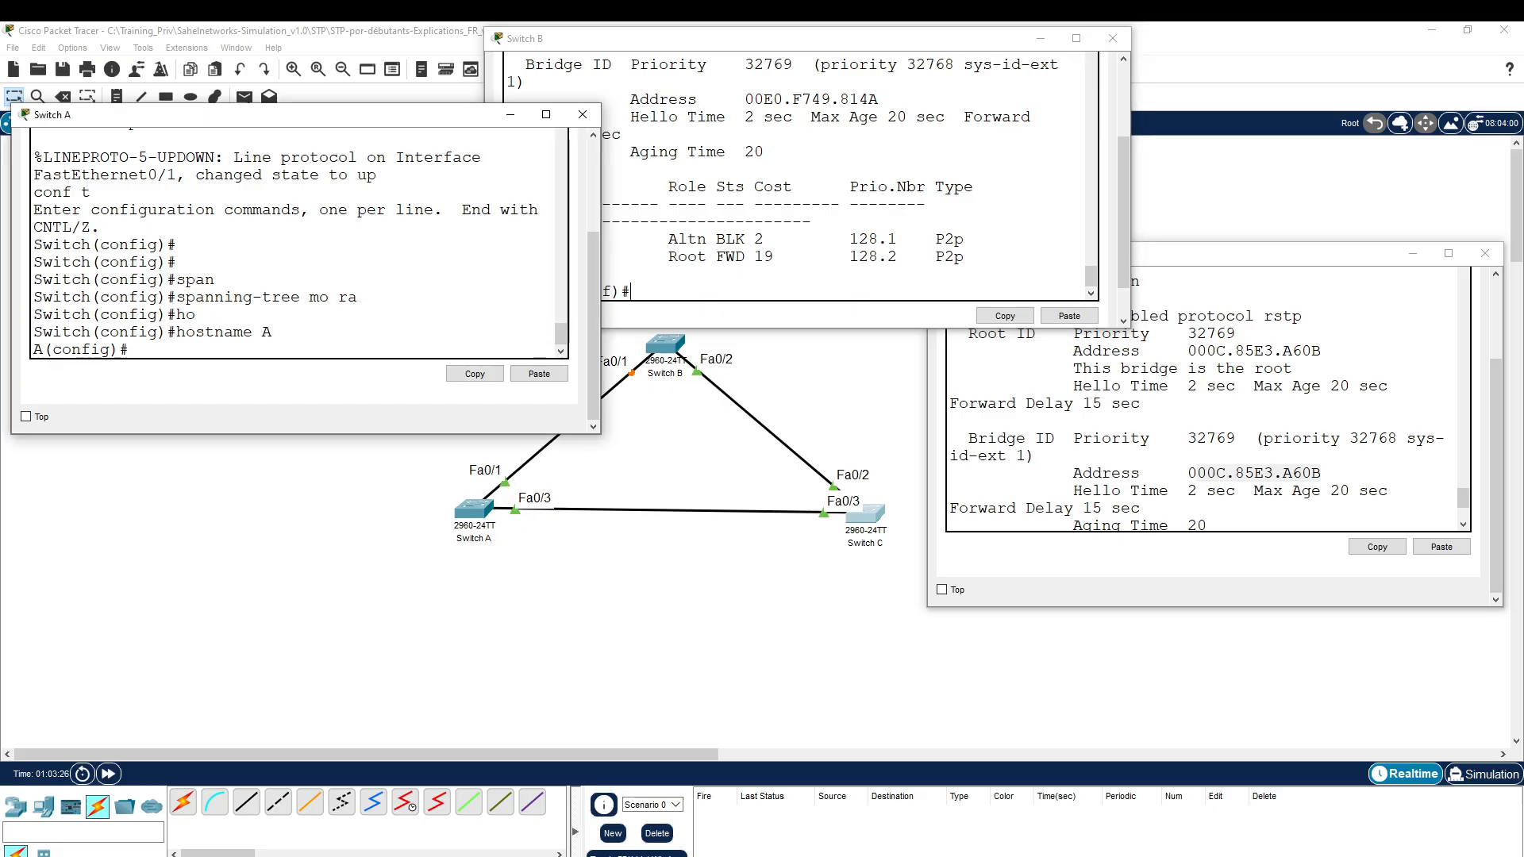
text(int fa0/1)
key(Return)
text(span)
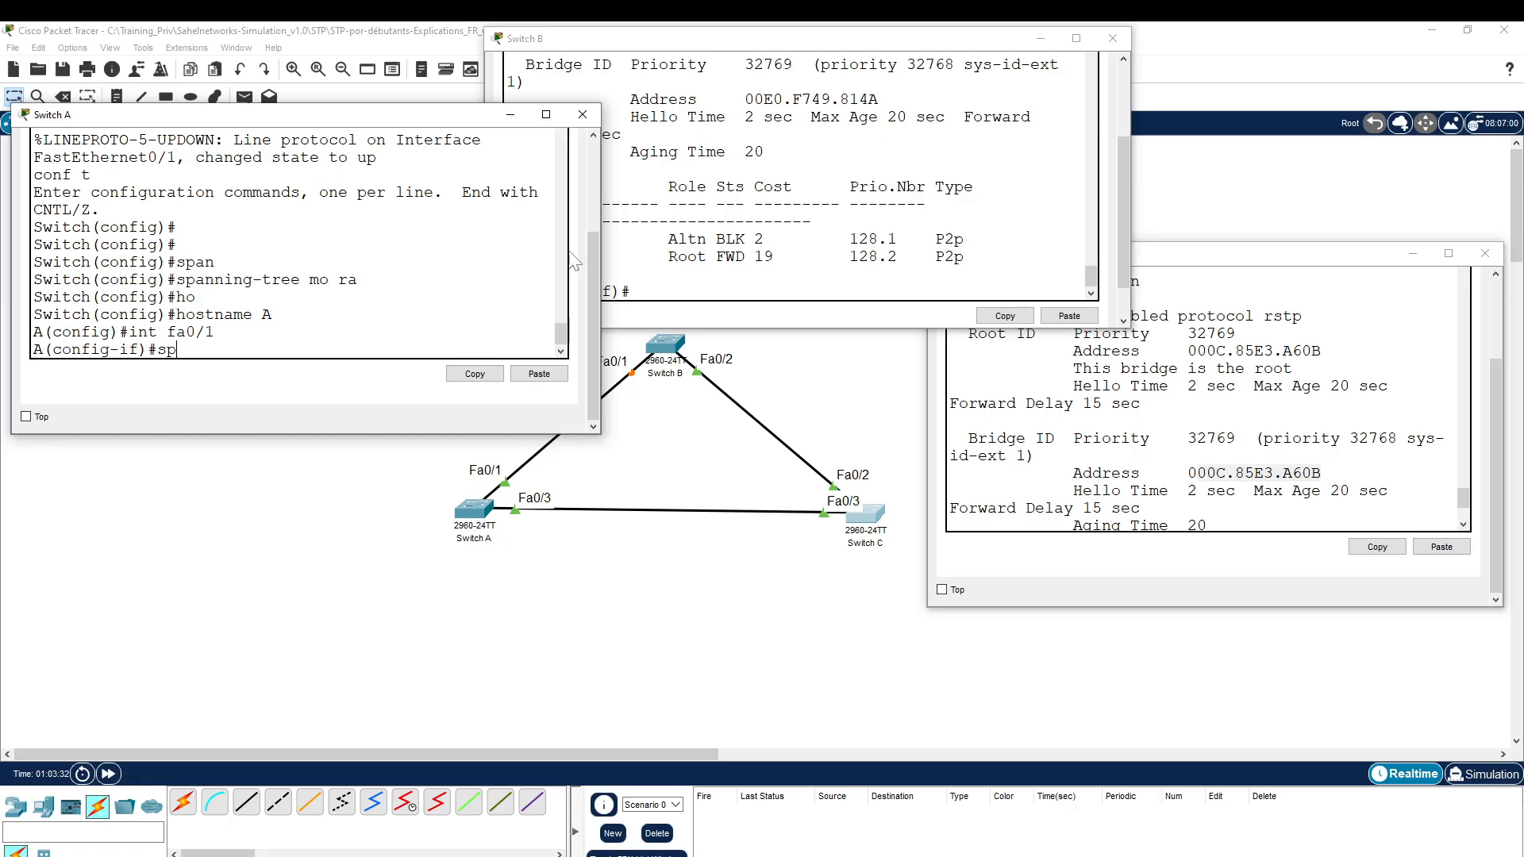
key(Tab)
text(co)
key(Tab)
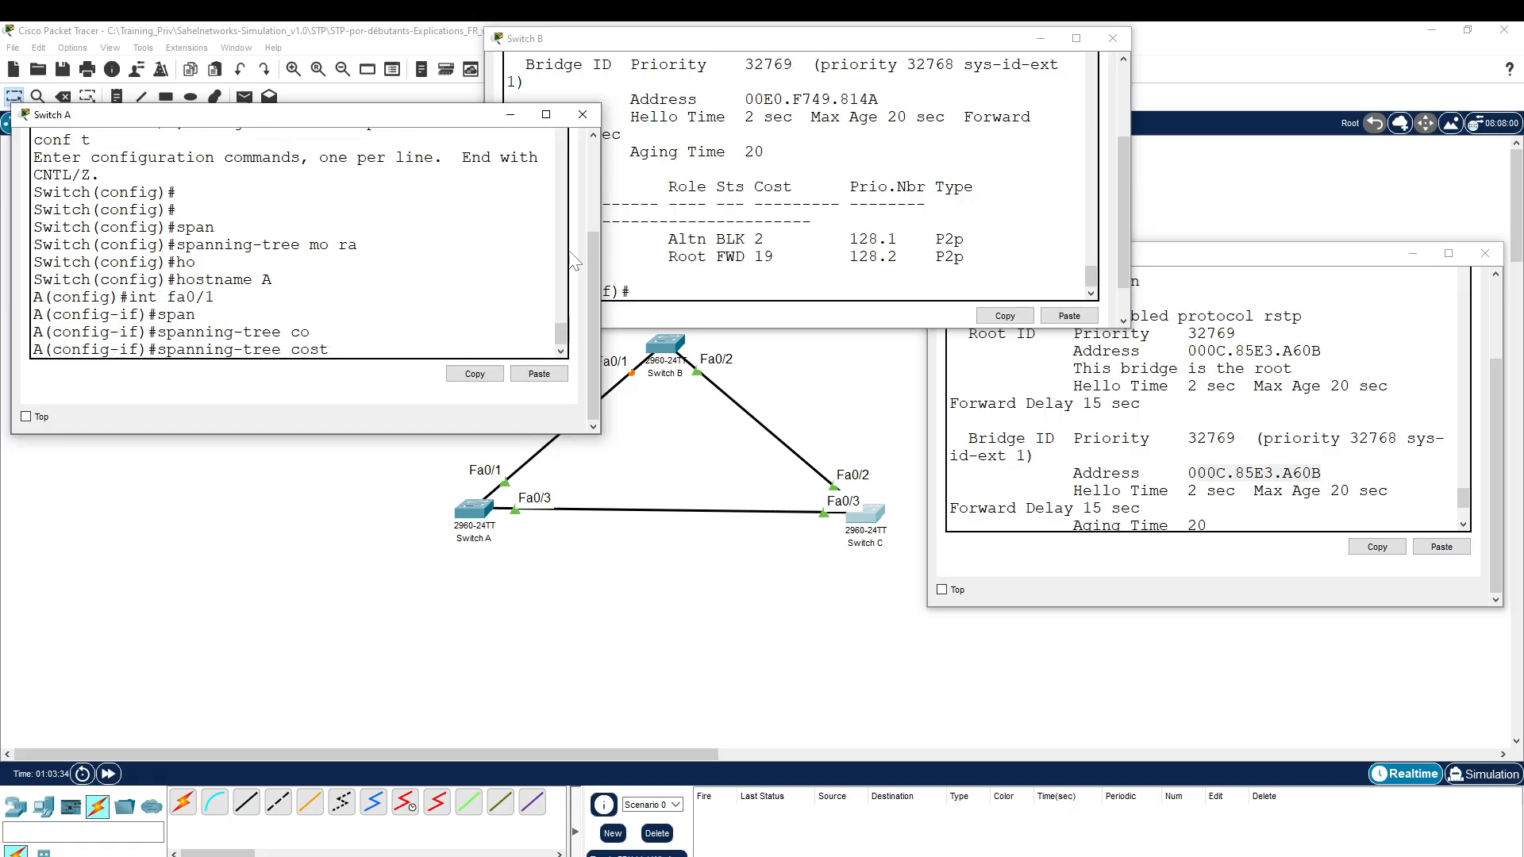
text(2)
key(Return)
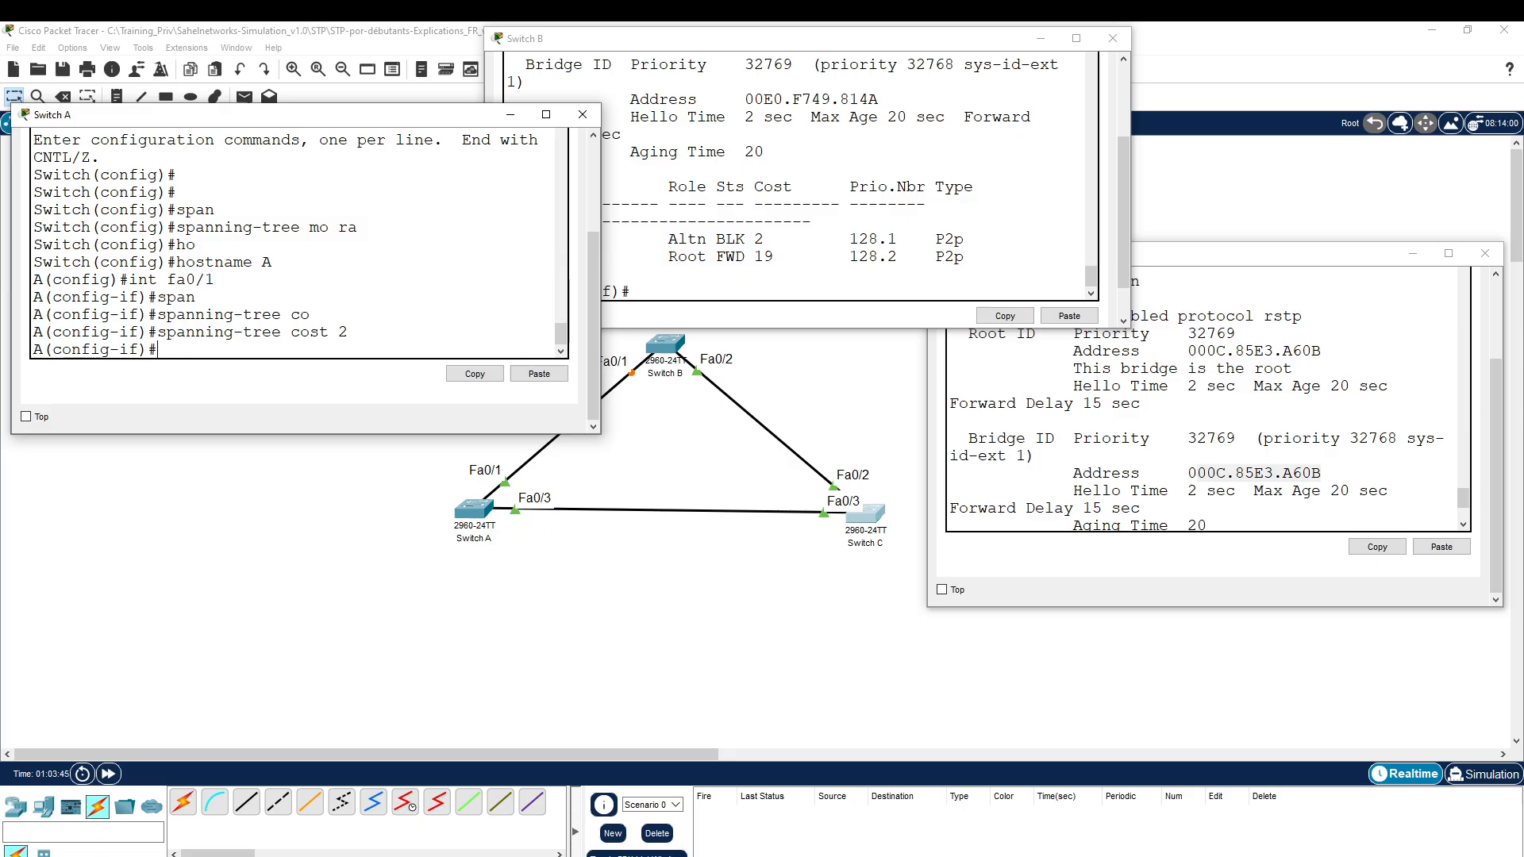
text(do sh span)
key(Return)
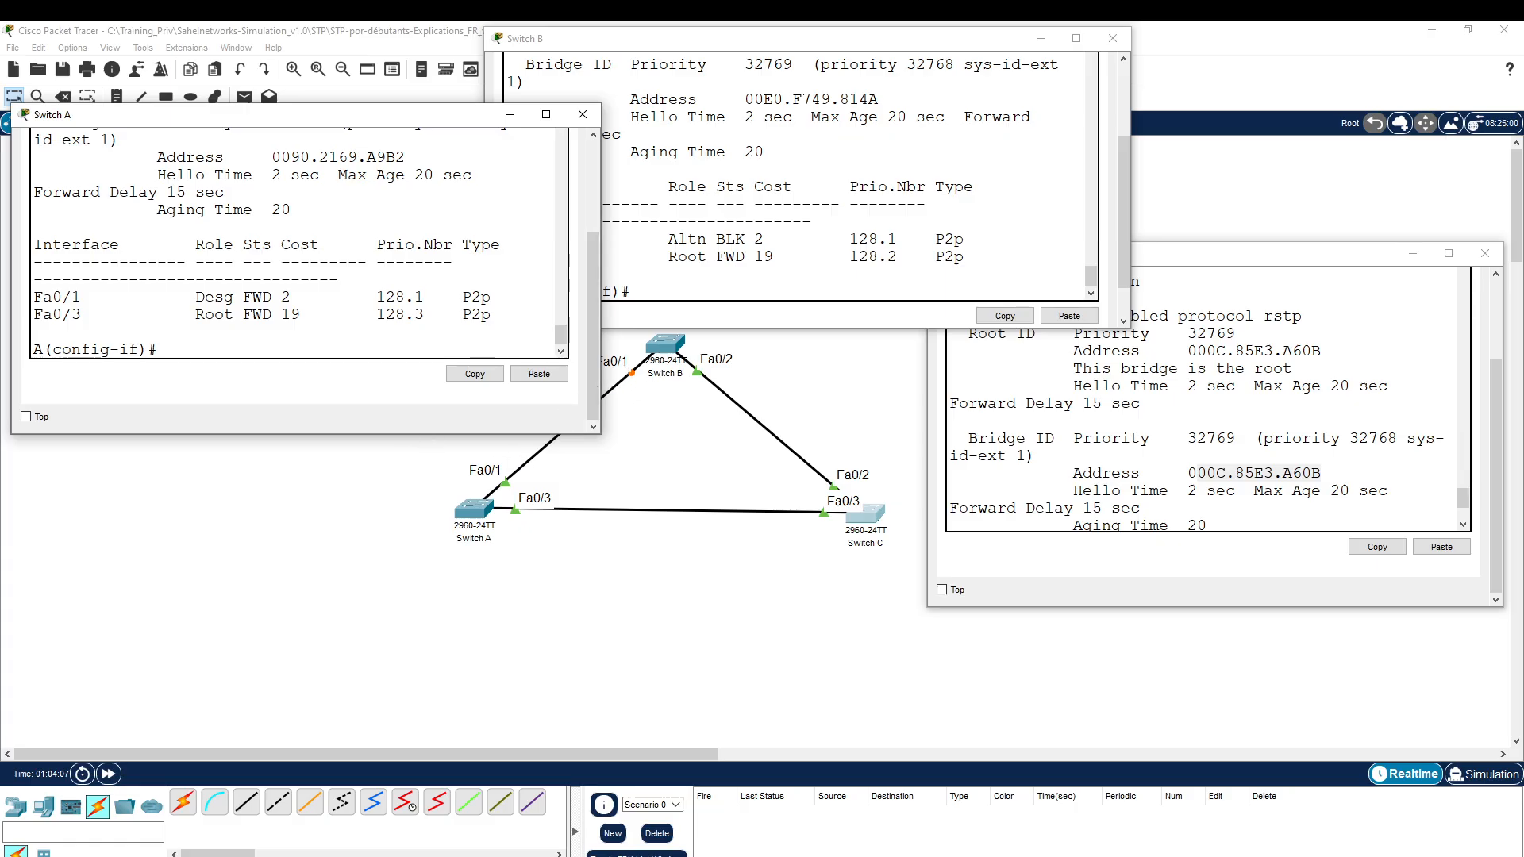
Set the spanning-tree cost of Switch A's interface Fa0/3 to 2
text(fa0/3)
key(Return)
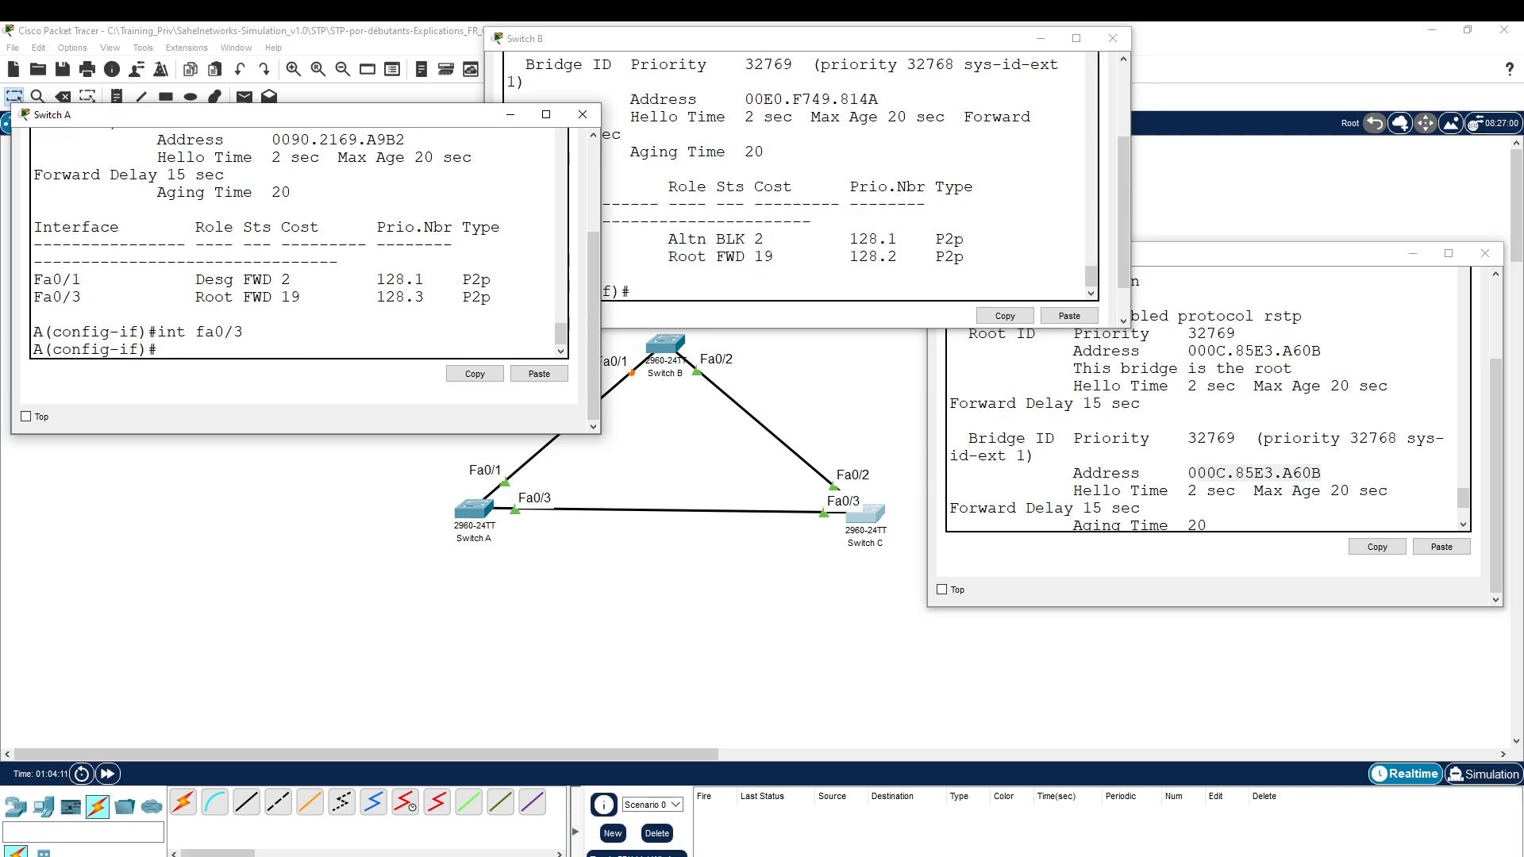
text(sp)
key(Return)
text(s)
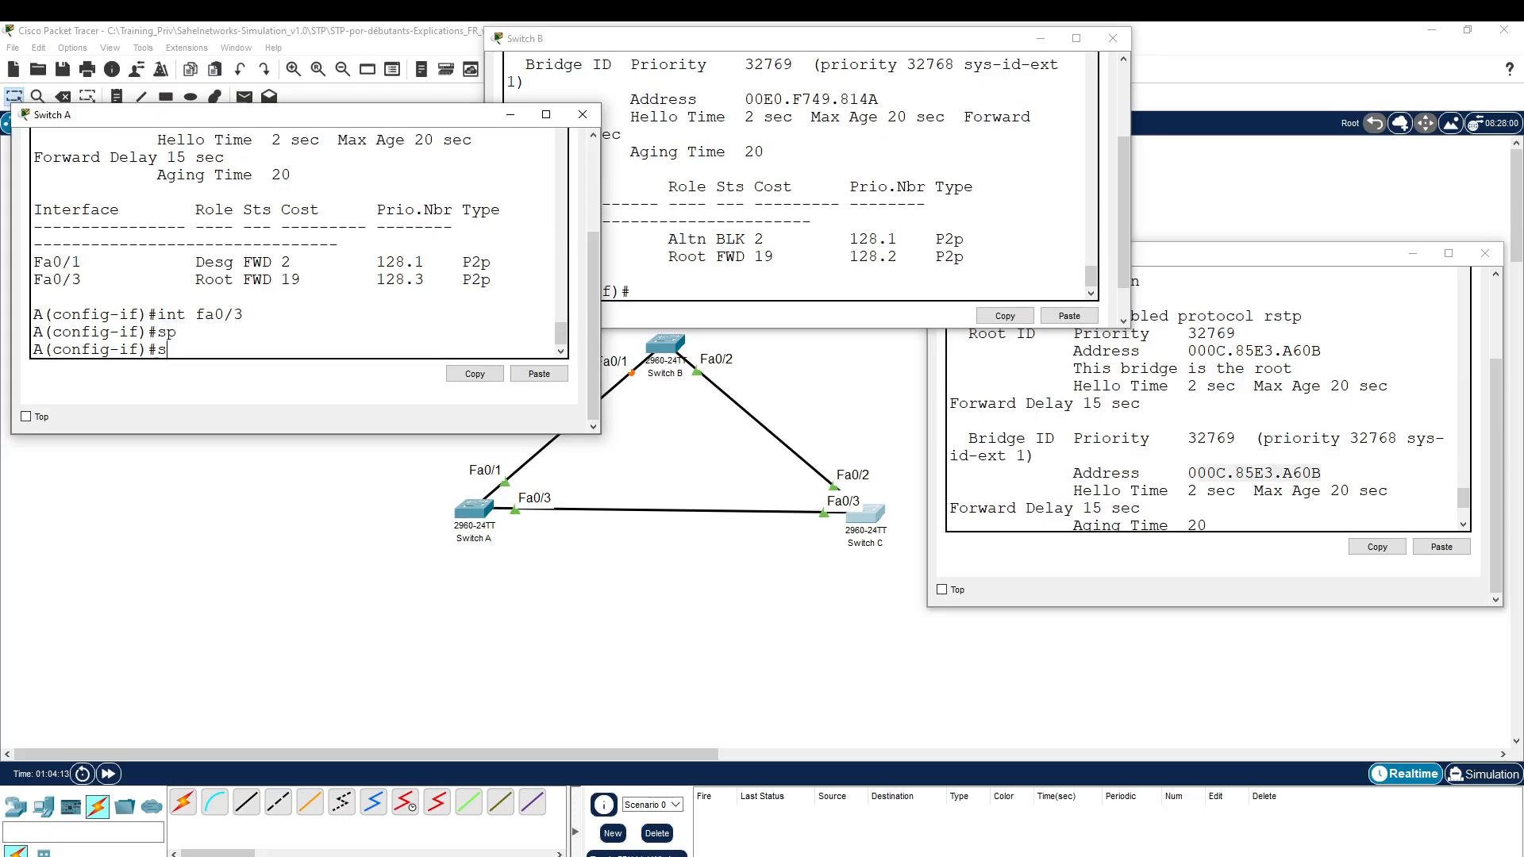
text(pan)
key(Tab)
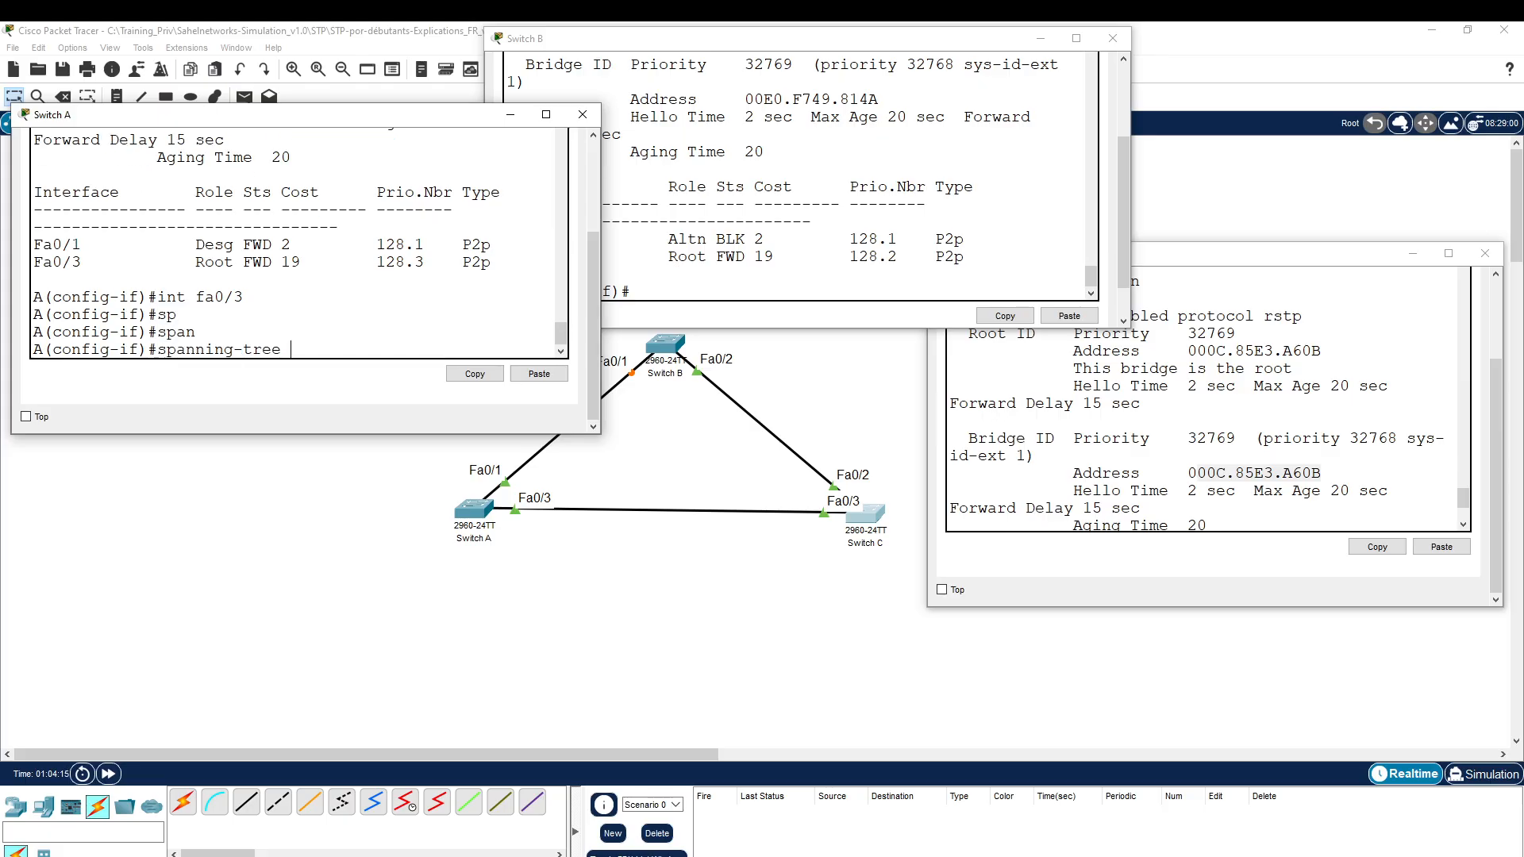
text(co)
key(Tab)
text(2)
key(Return)
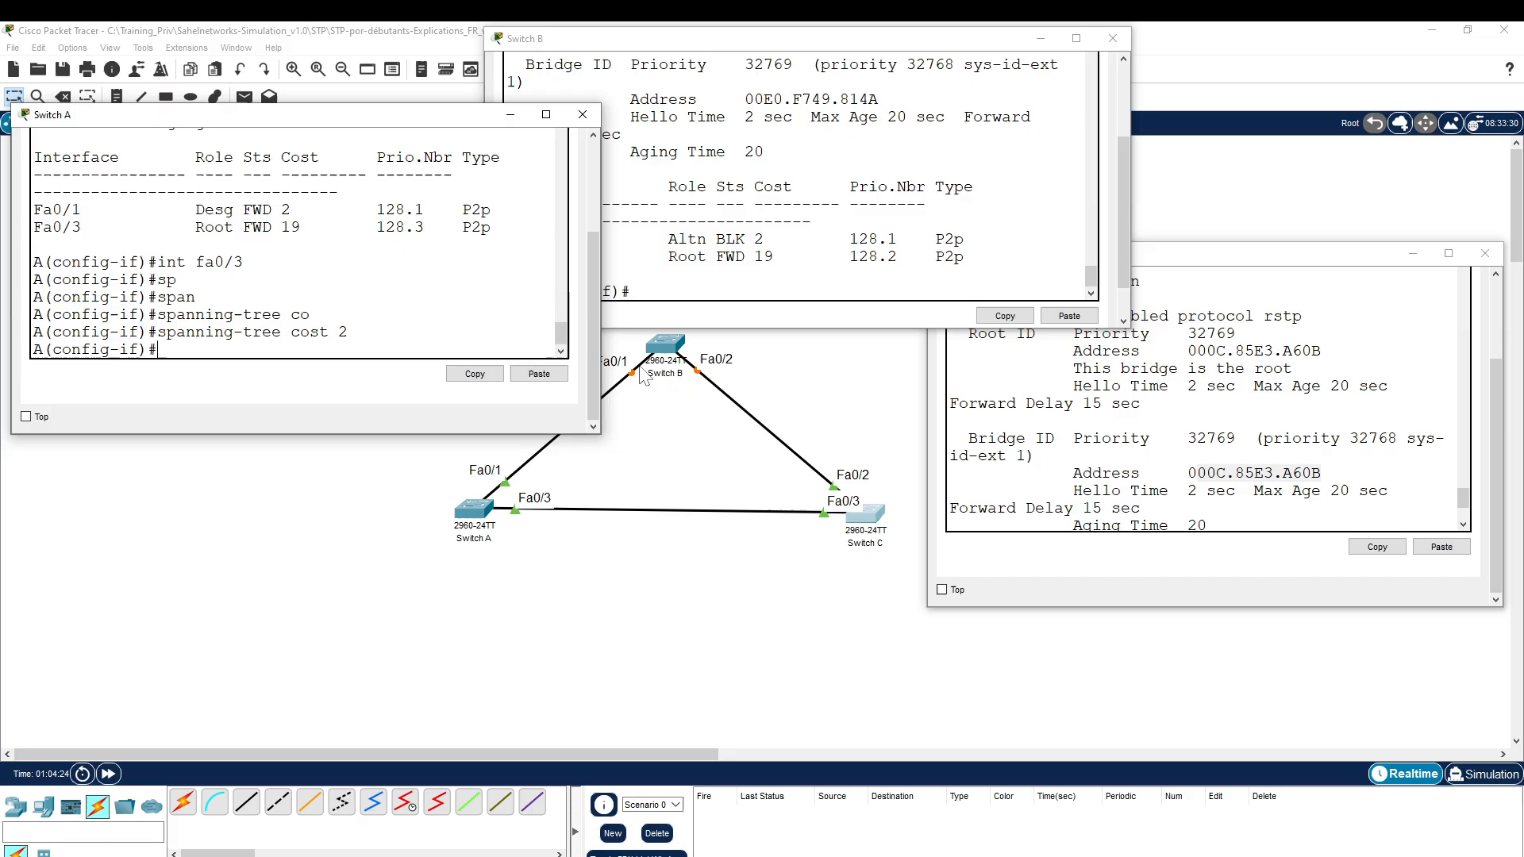
Display Switch B's spanning-tree details again and check the port state of Fa0/1
click(683, 351)
text(do sh psna)
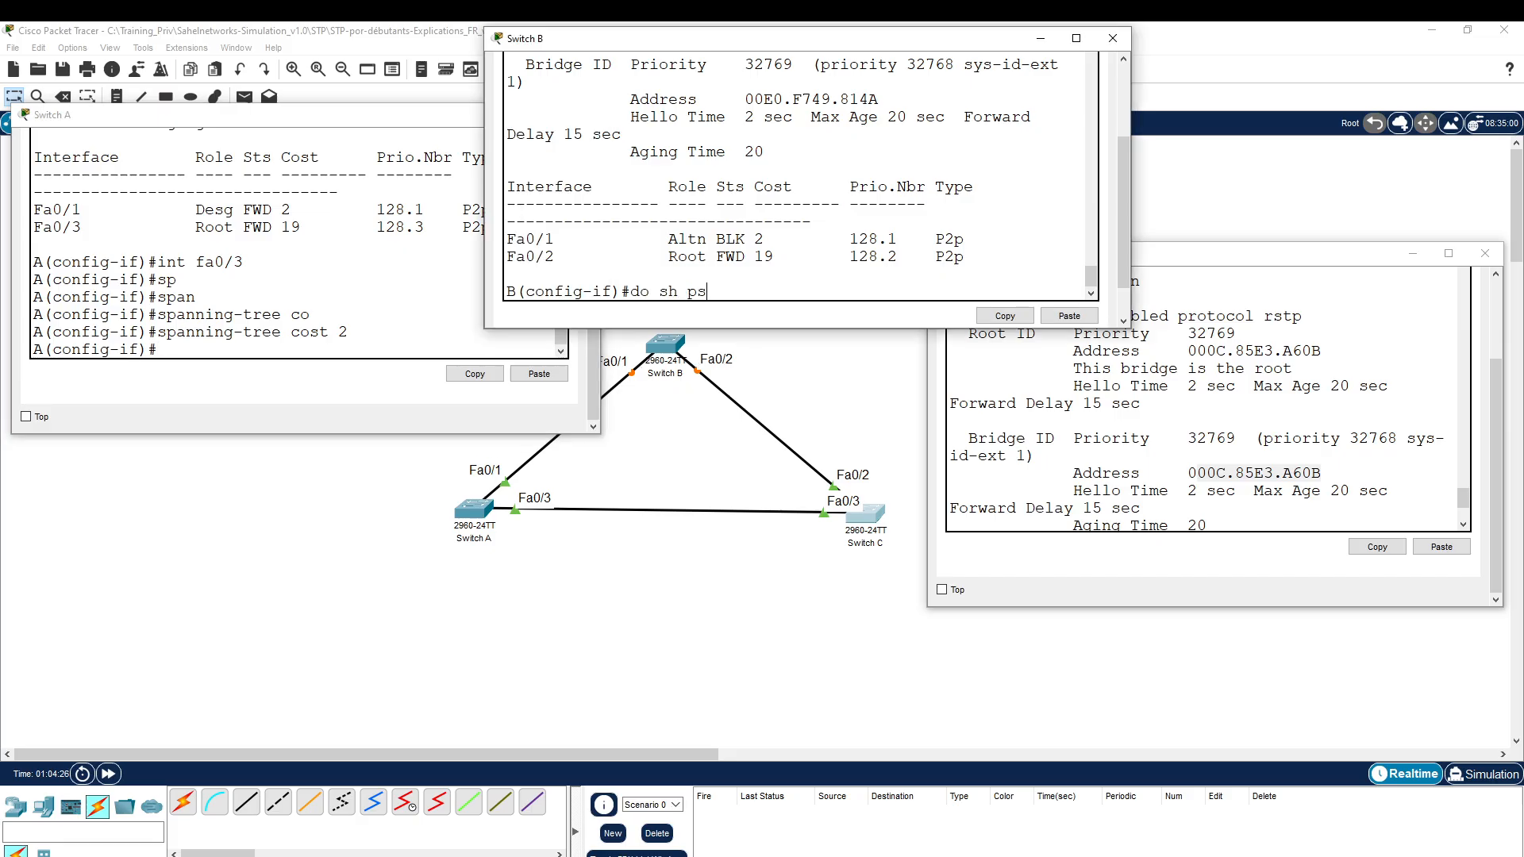
key(Return)
text(do sh psna)
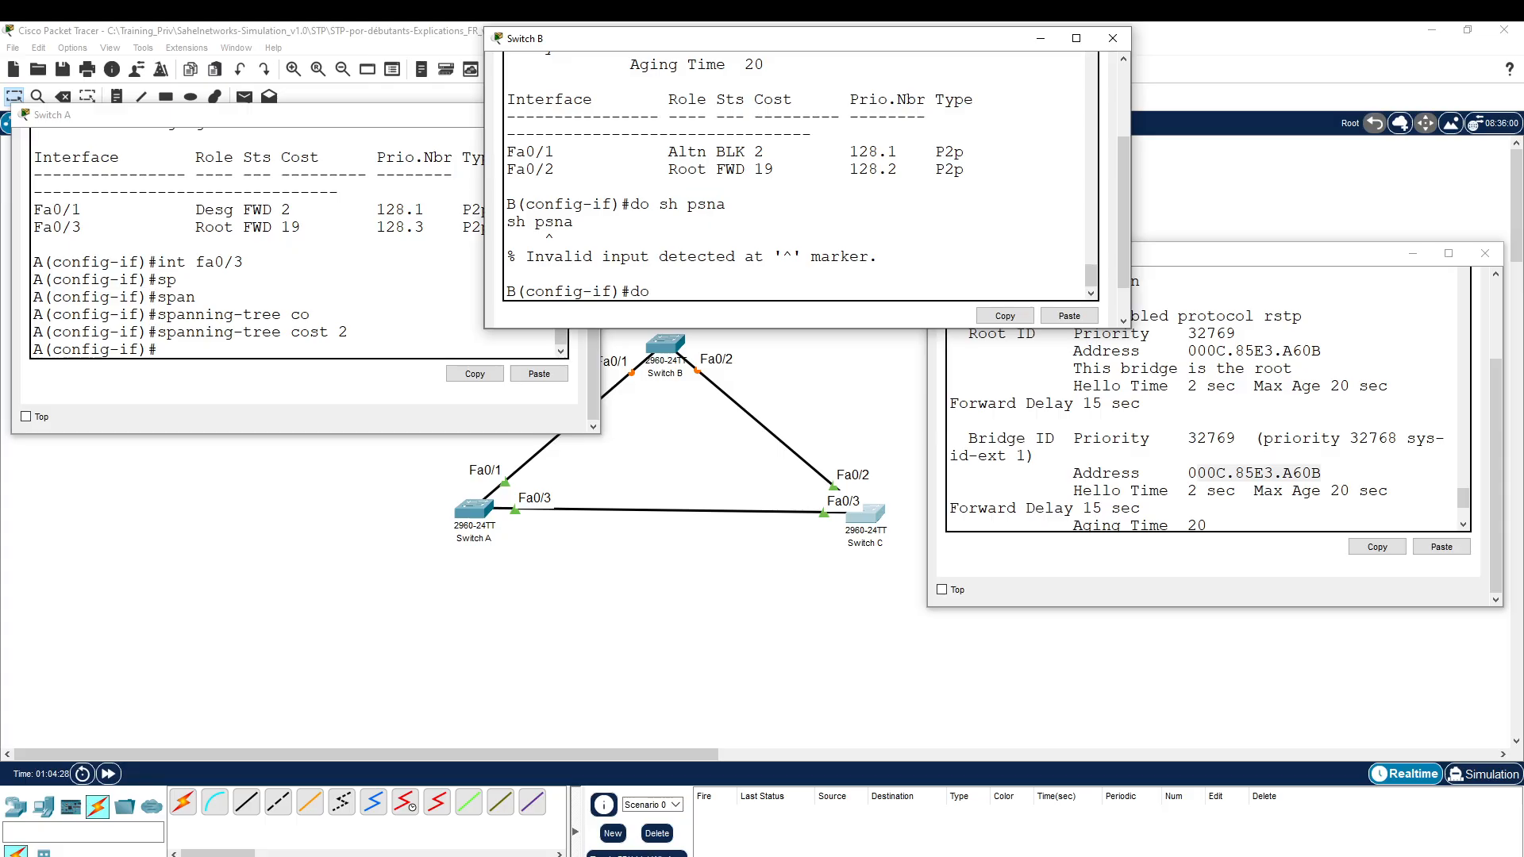
key(Return)
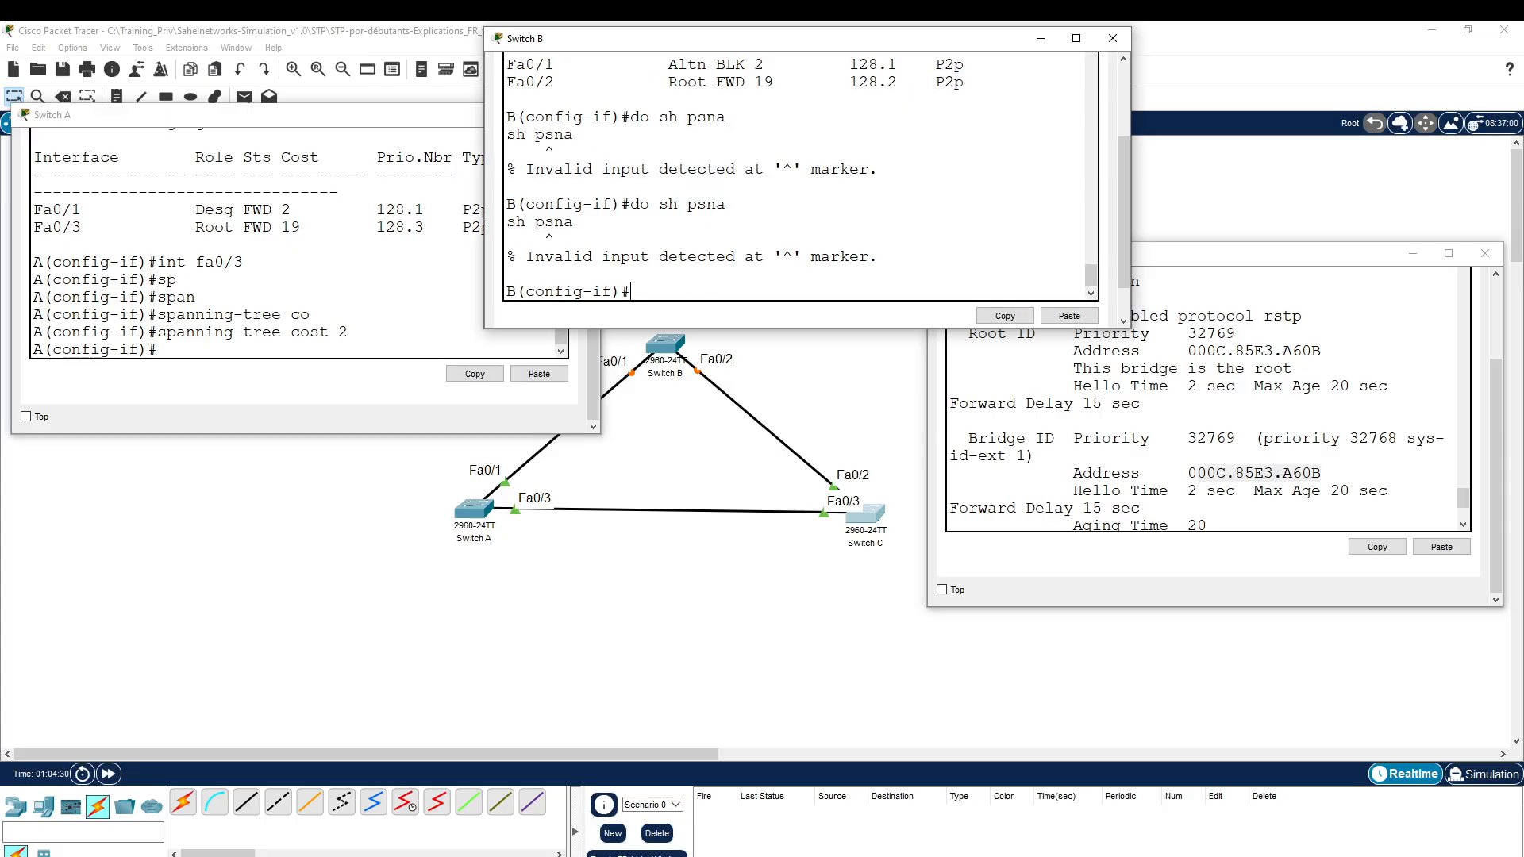
text(do sh span)
key(Return)
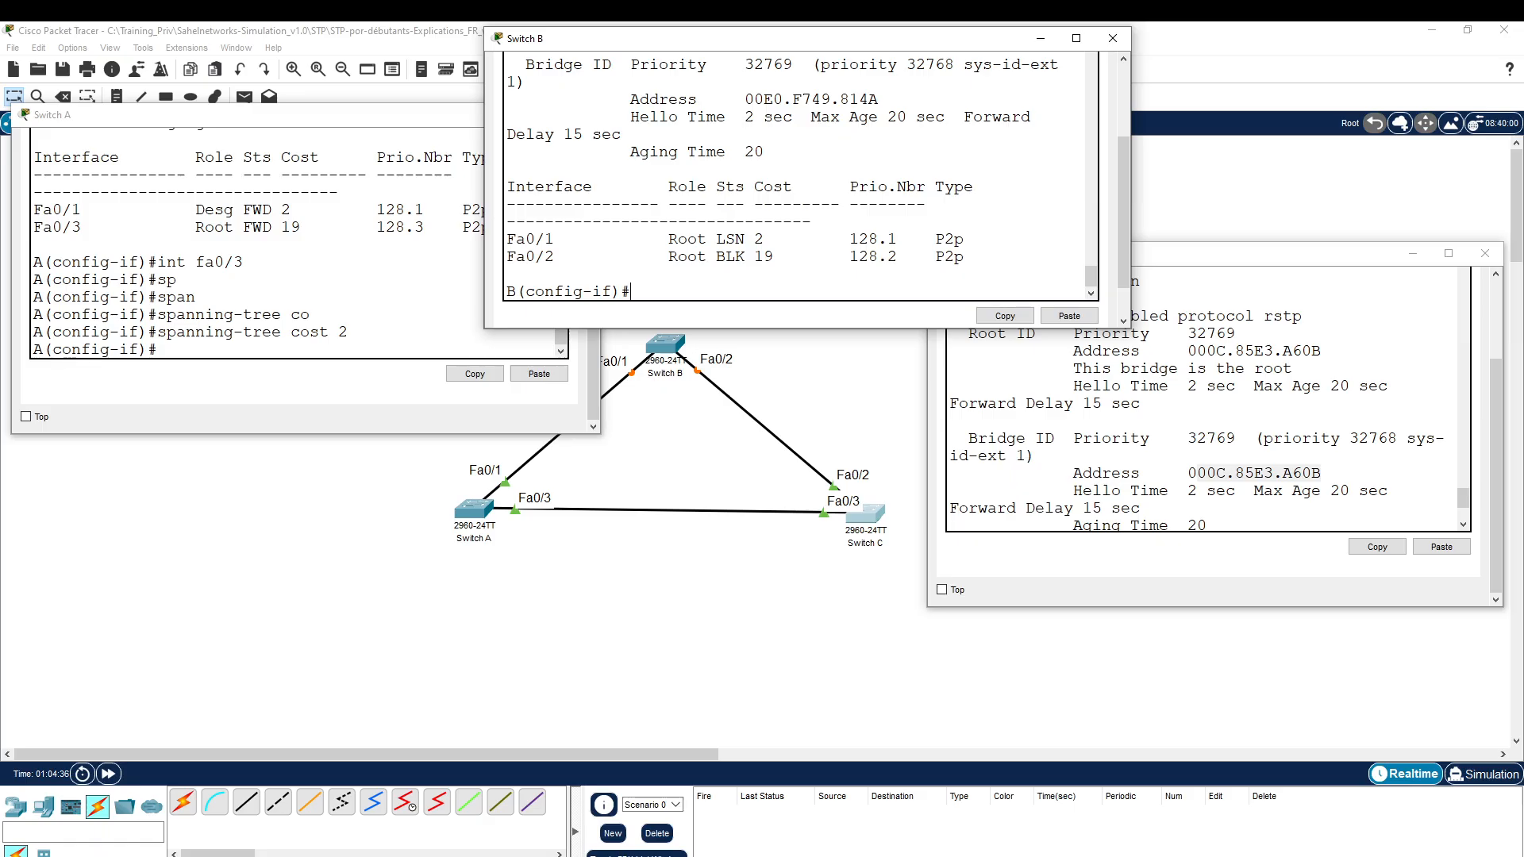
drag(754, 239, 716, 239)
click(506, 273)
drag(755, 239, 715, 239)
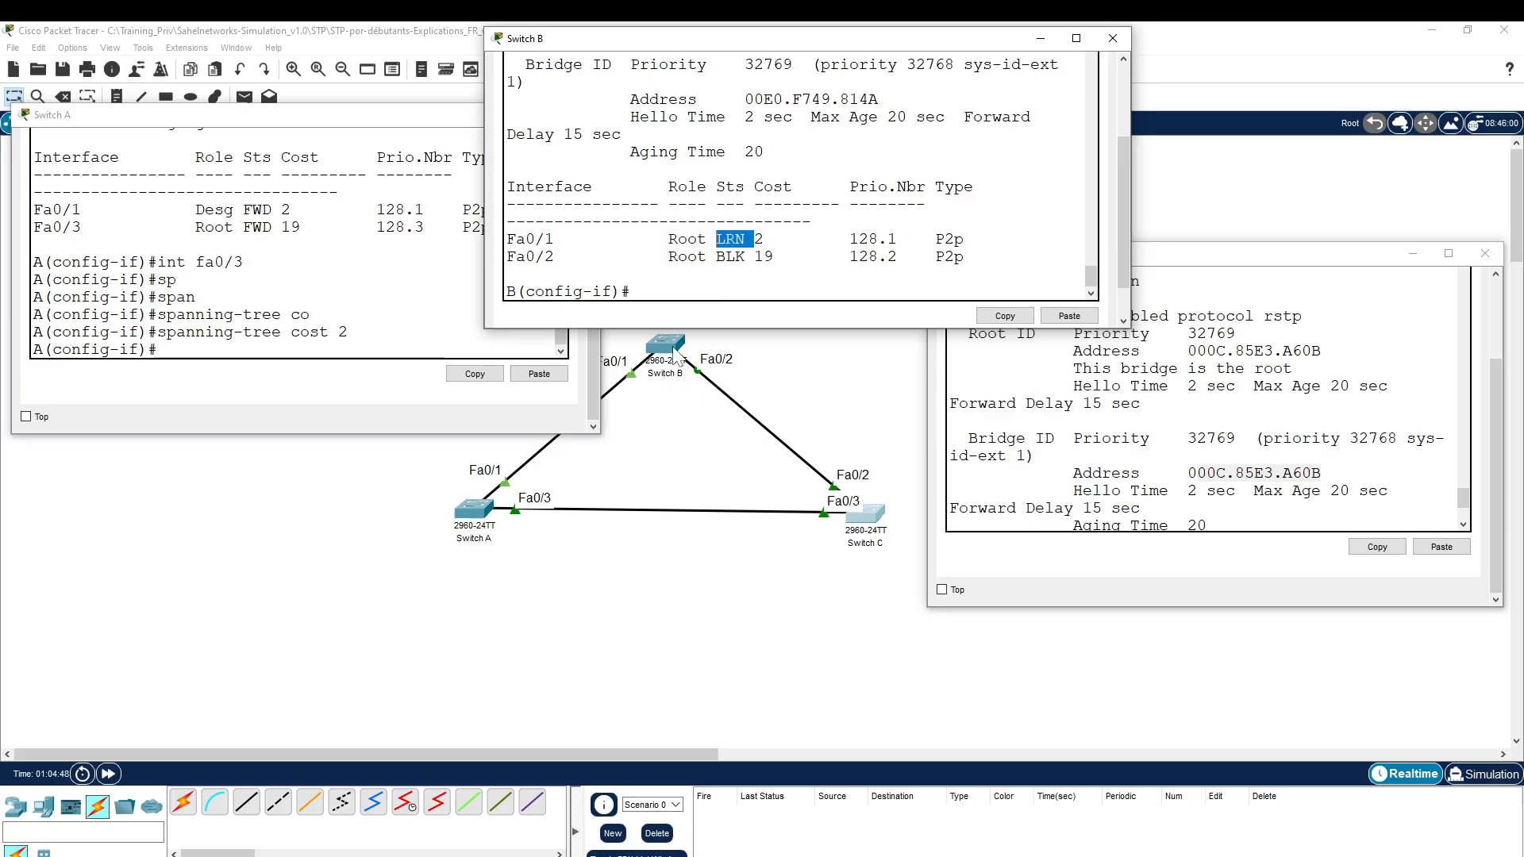
click(718, 240)
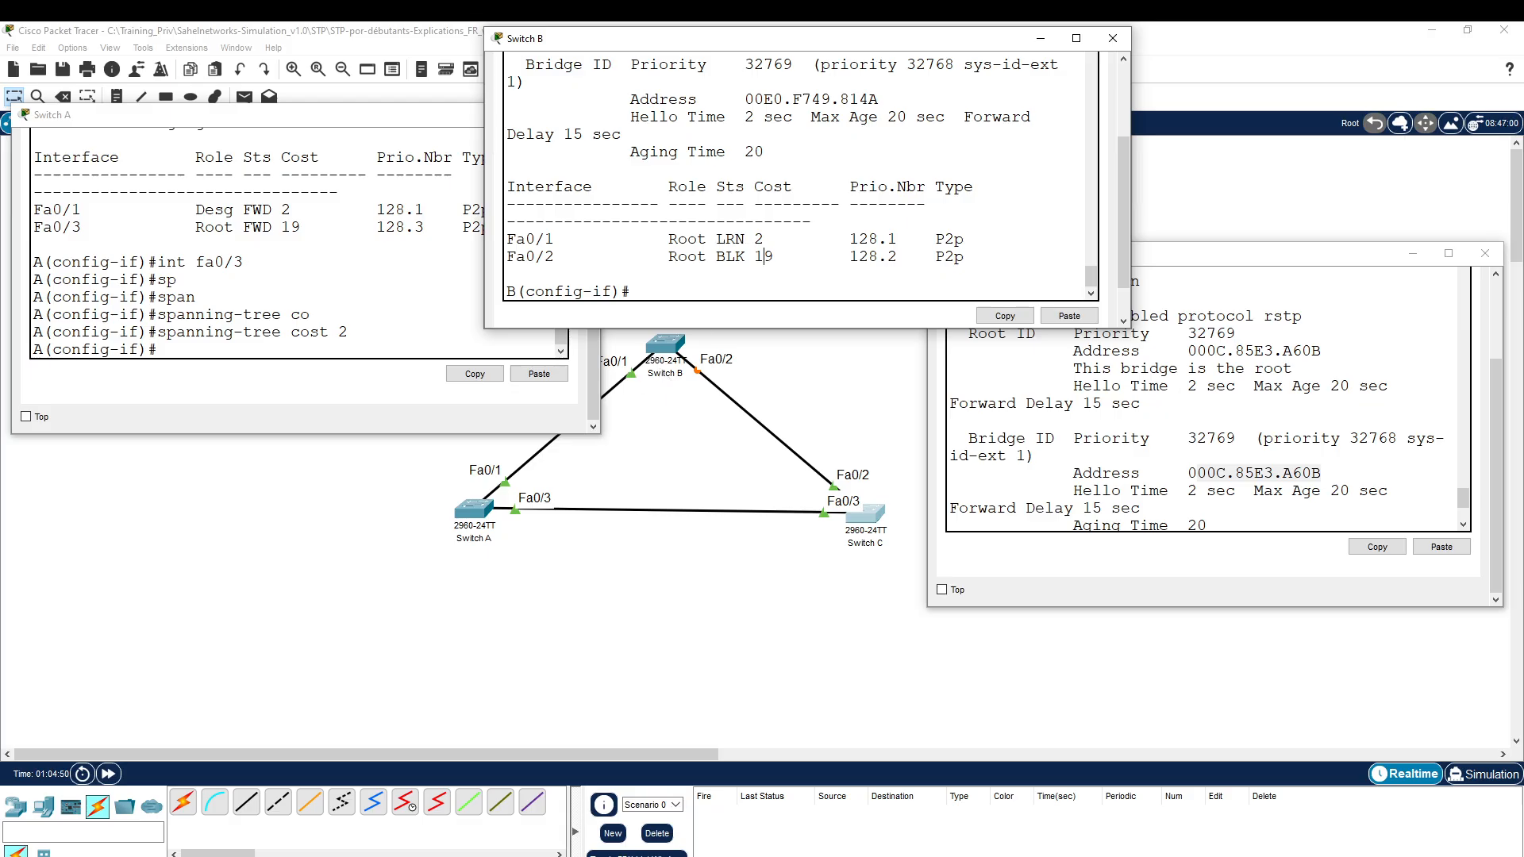
Refresh Switch B's spanning-tree details and check the port role of Fa0/1
text(do sh span)
key(Return)
drag(705, 239, 669, 239)
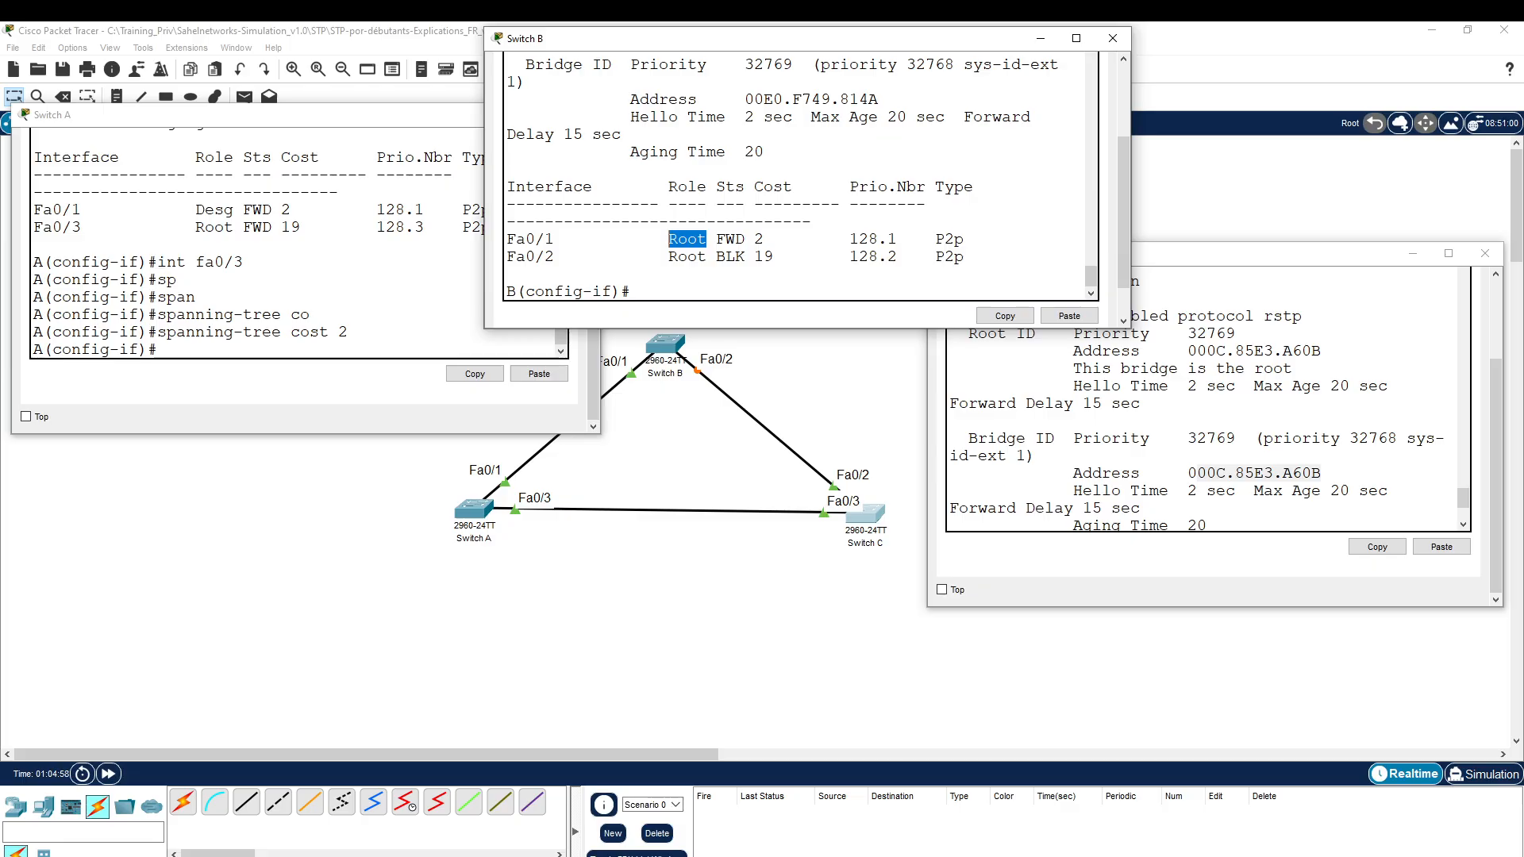
Compare the port roles and states in Switch B's earlier spanning-tree outputs with those in the latest one
scroll(794, 175, up, 15)
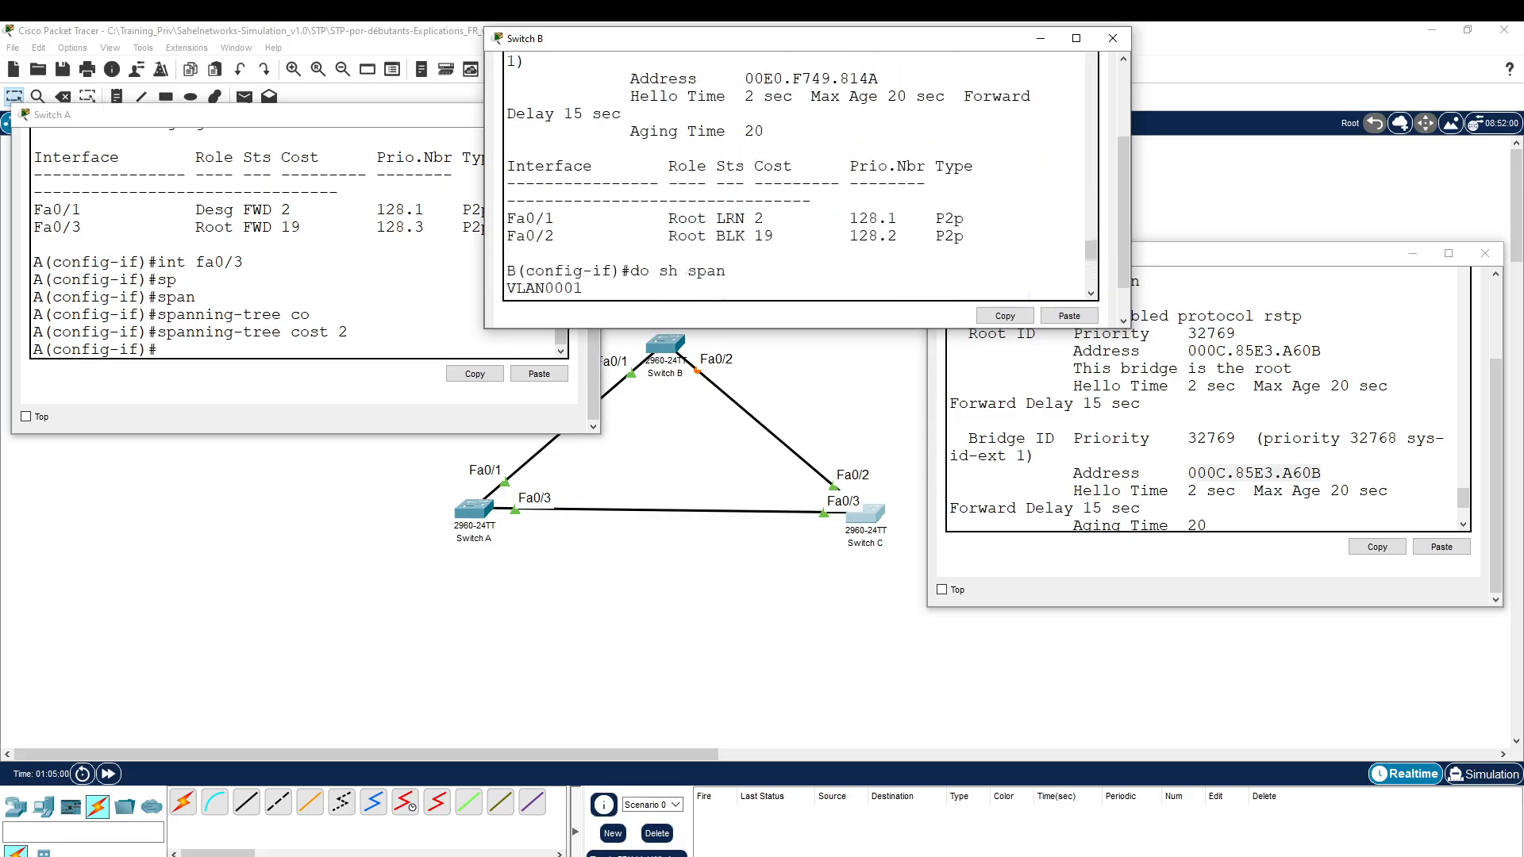
scroll(793, 174, down, 4)
scroll(793, 175, up, 6)
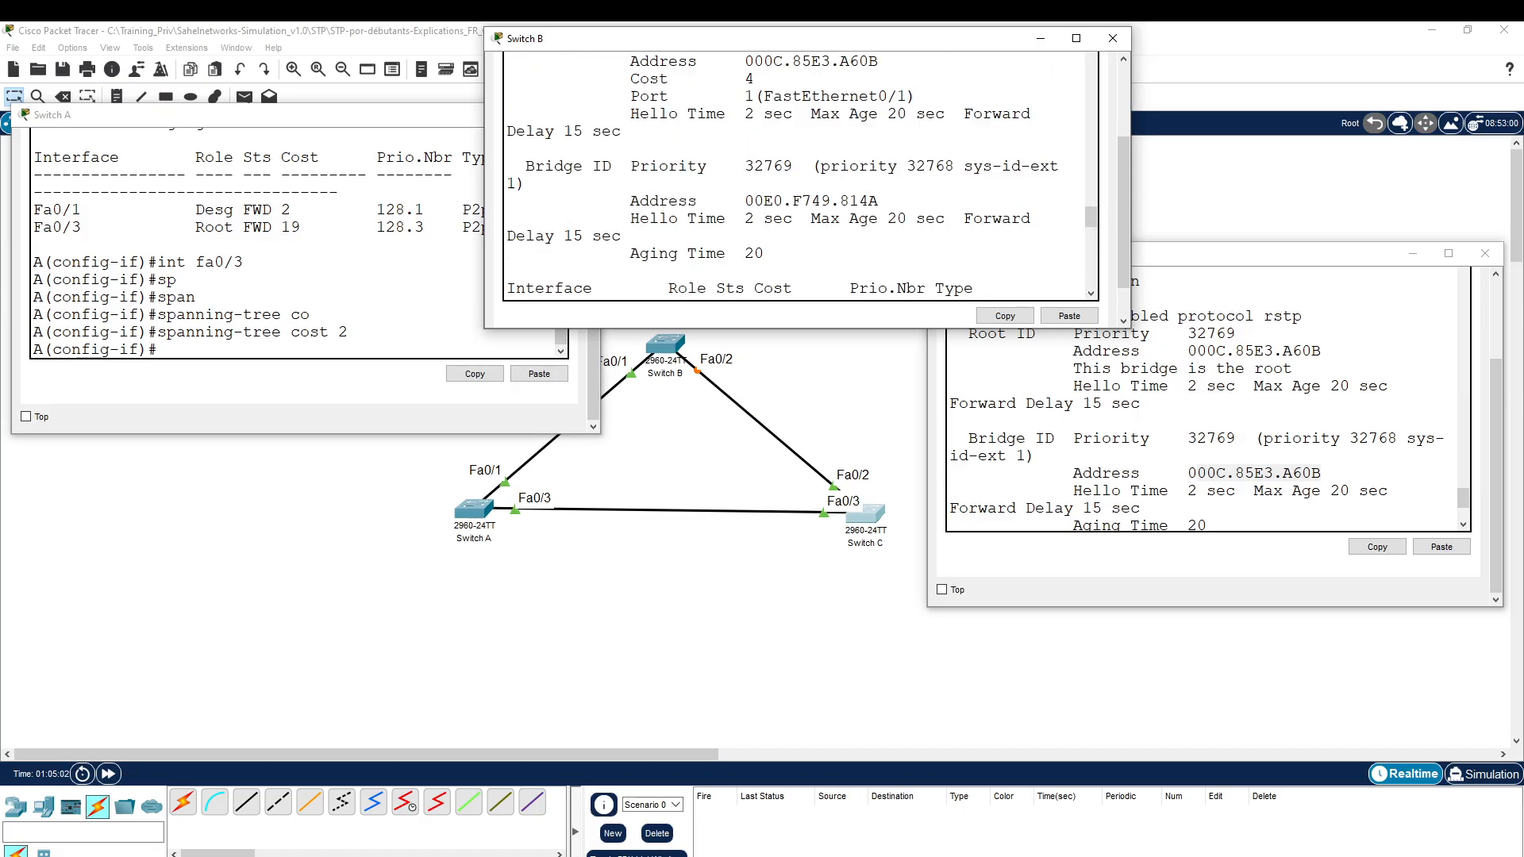
scroll(794, 174, up, 3)
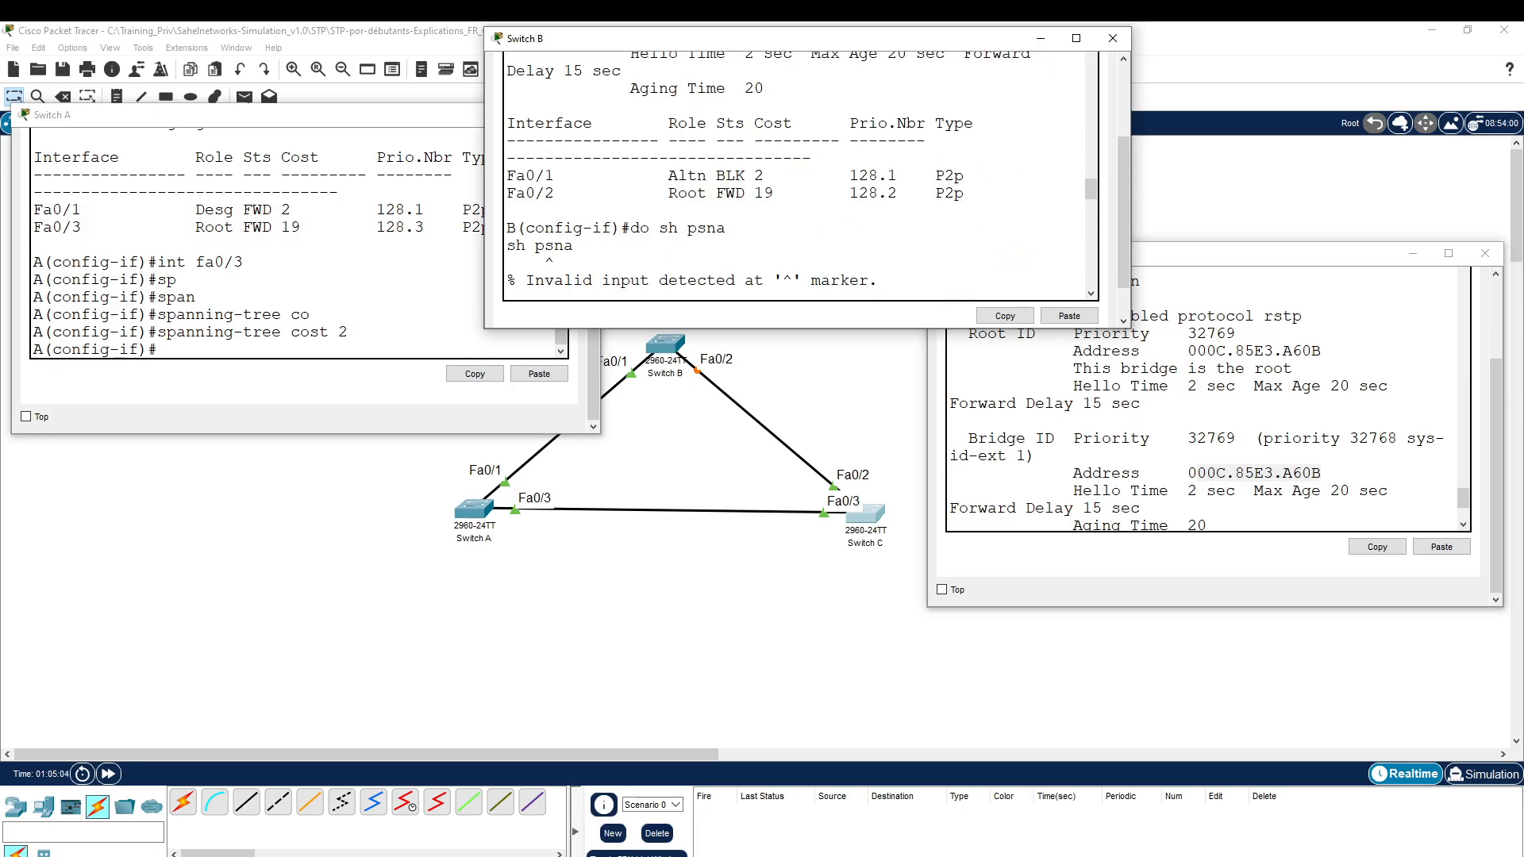
scroll(794, 174, up, 1)
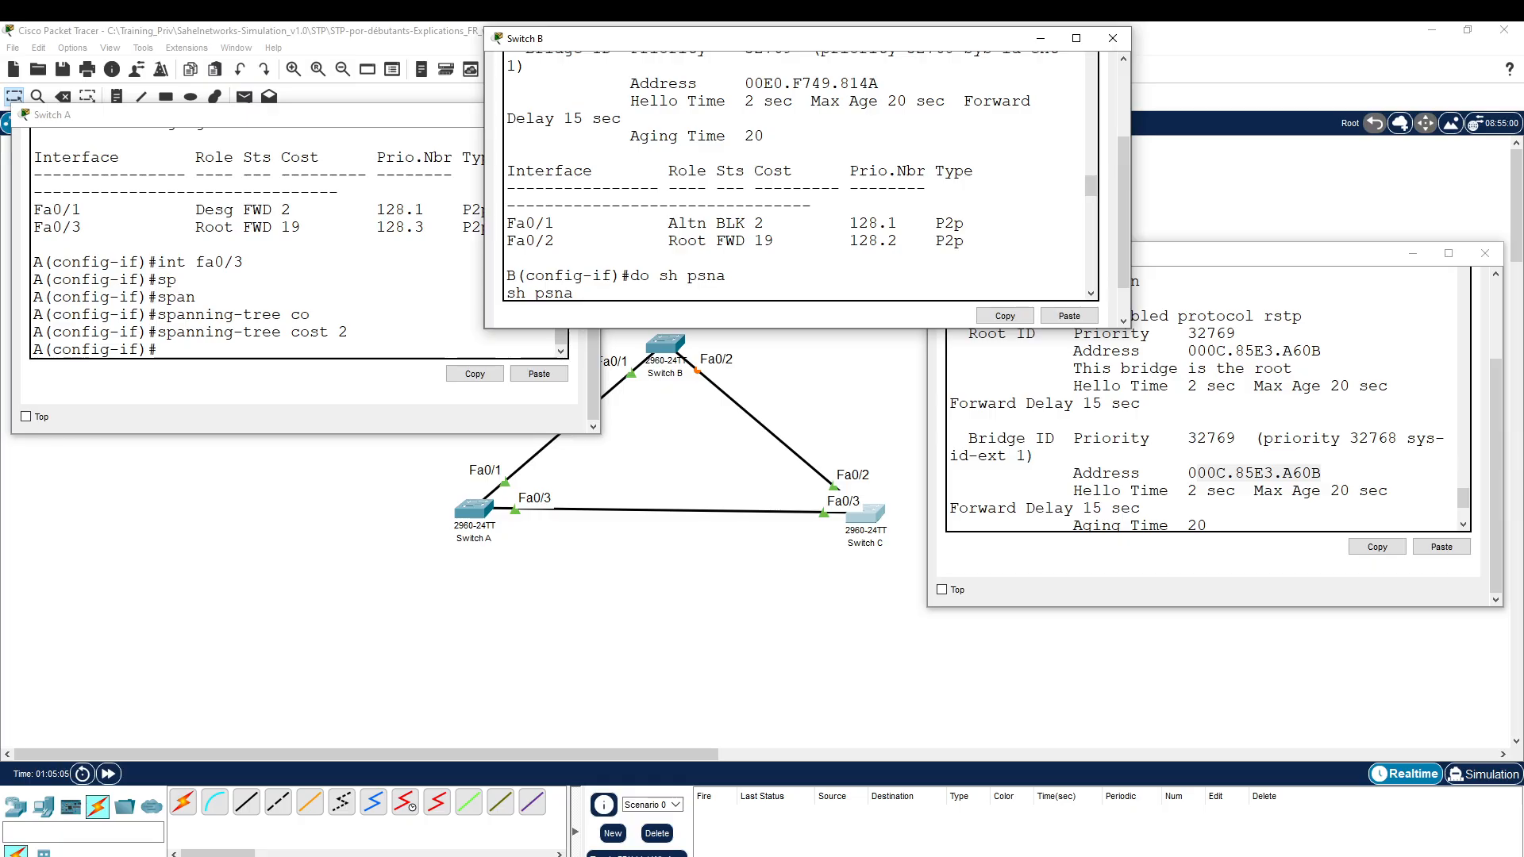
scroll(793, 175, down, 10)
scroll(794, 175, up, 2)
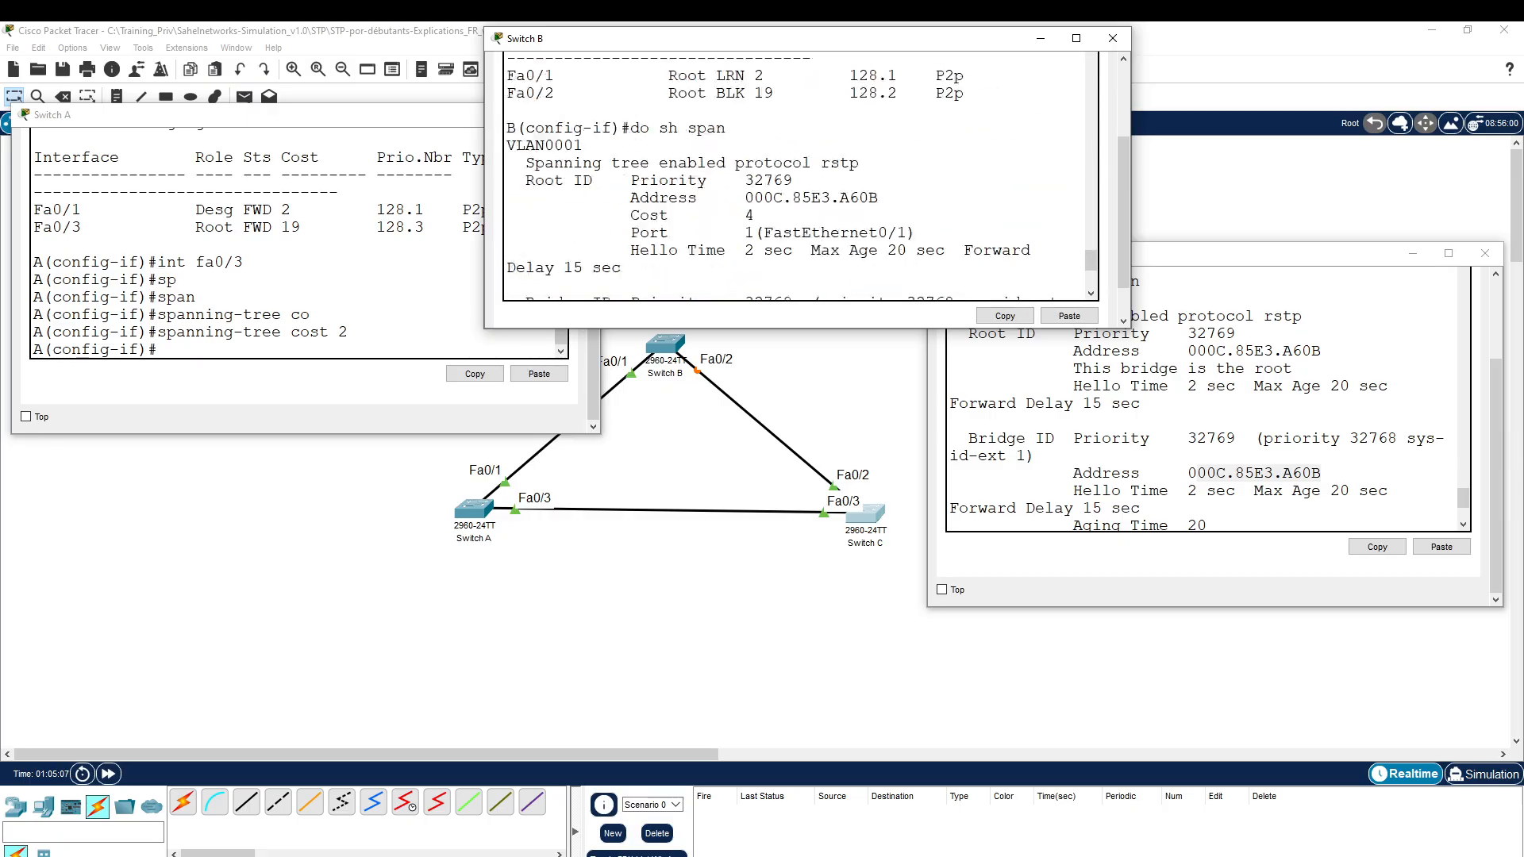
scroll(794, 175, down, 6)
Run the spanning-tree display on Switch B once more and check the role and state of Fa0/2
click(687, 192)
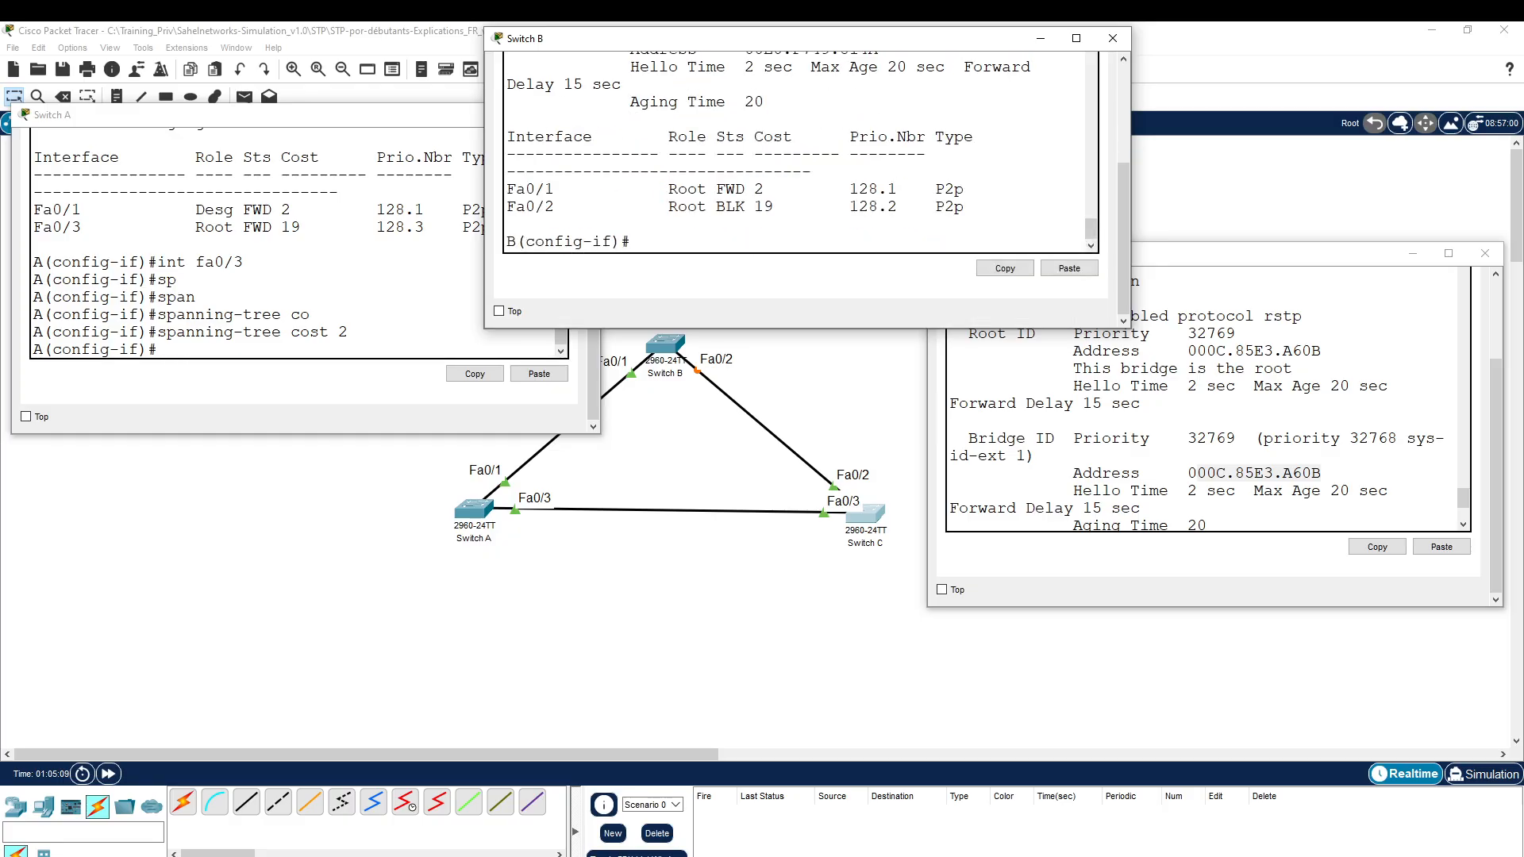
key(Up)
key(Return)
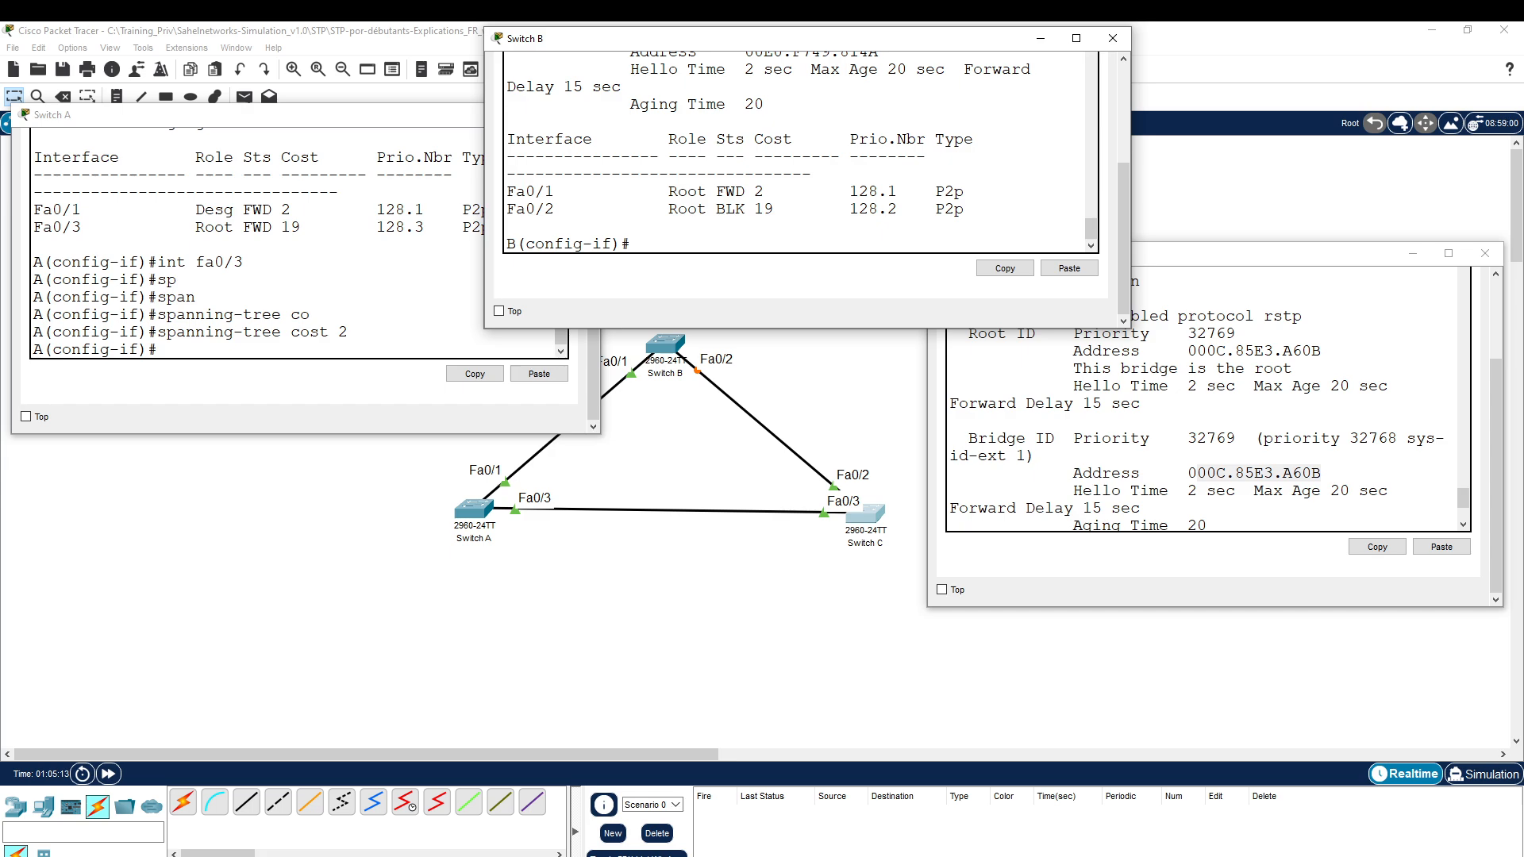
drag(687, 209, 745, 208)
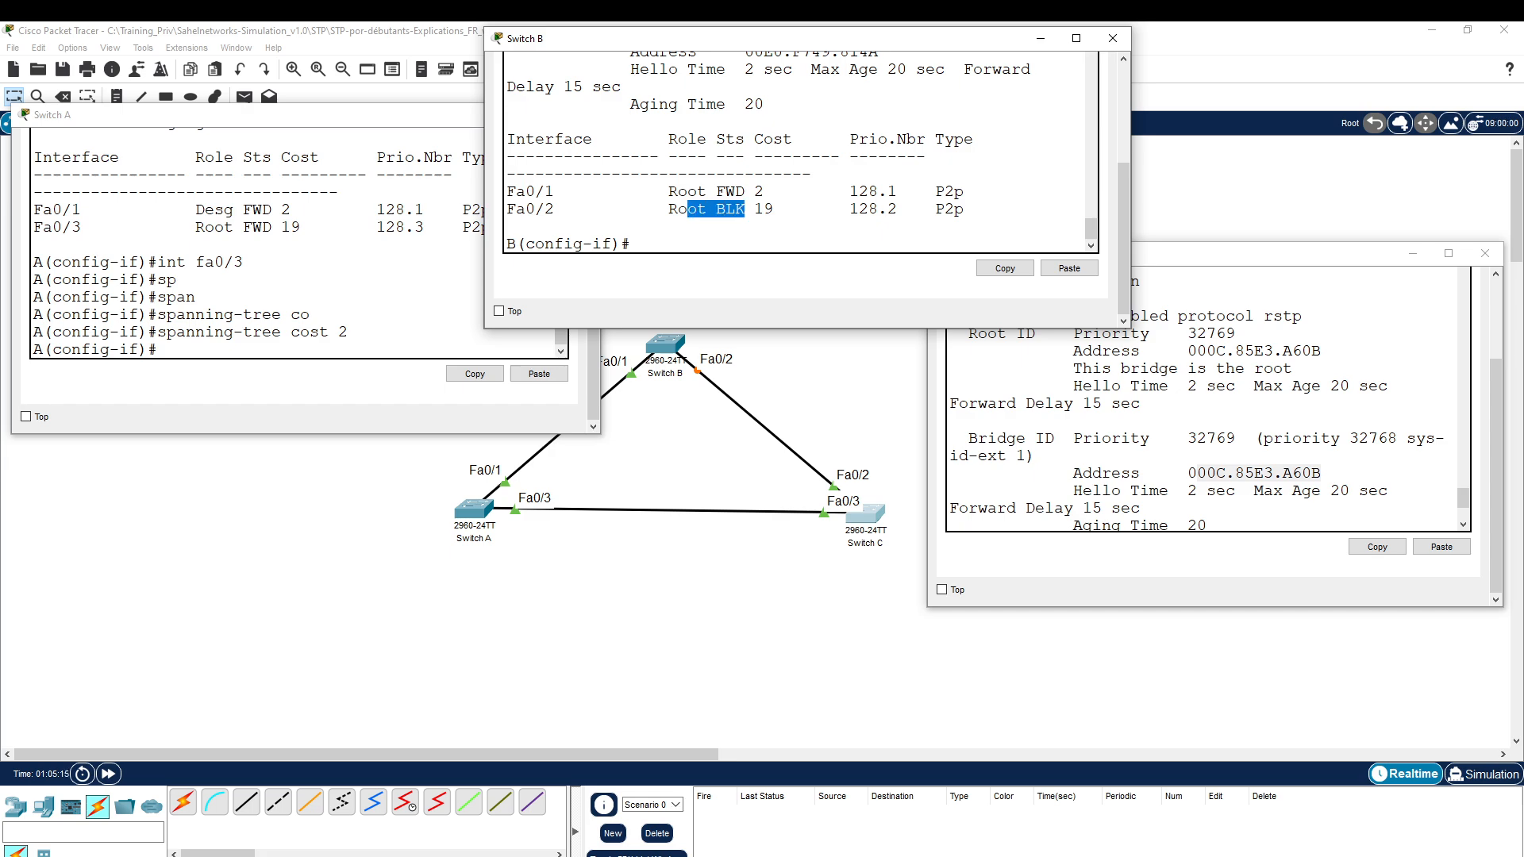